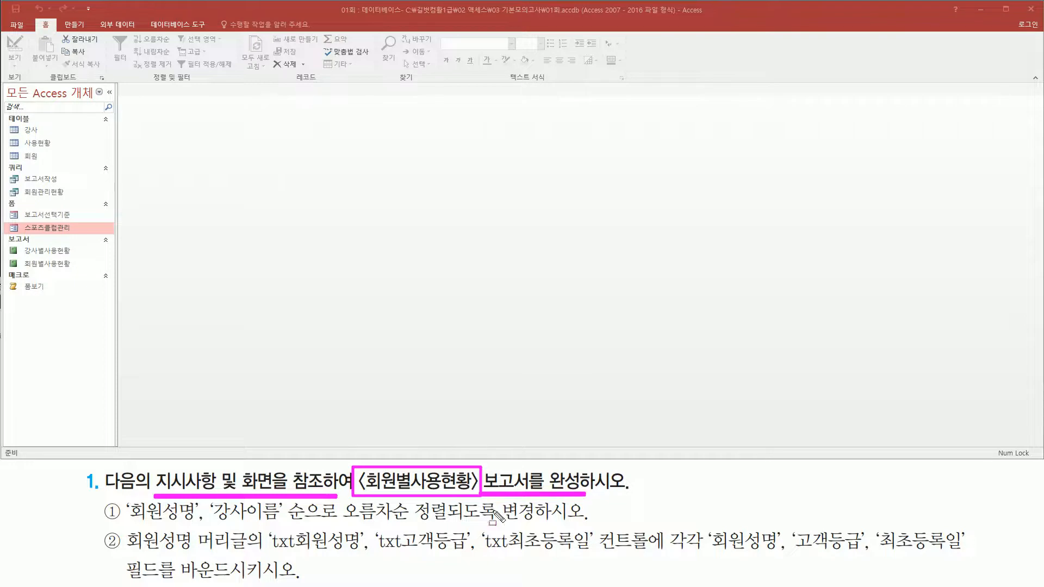
# Open the 회원별사용현황 report in print preview.
pyautogui.moveTo(20, 258); pyautogui.dragTo(81, 271)
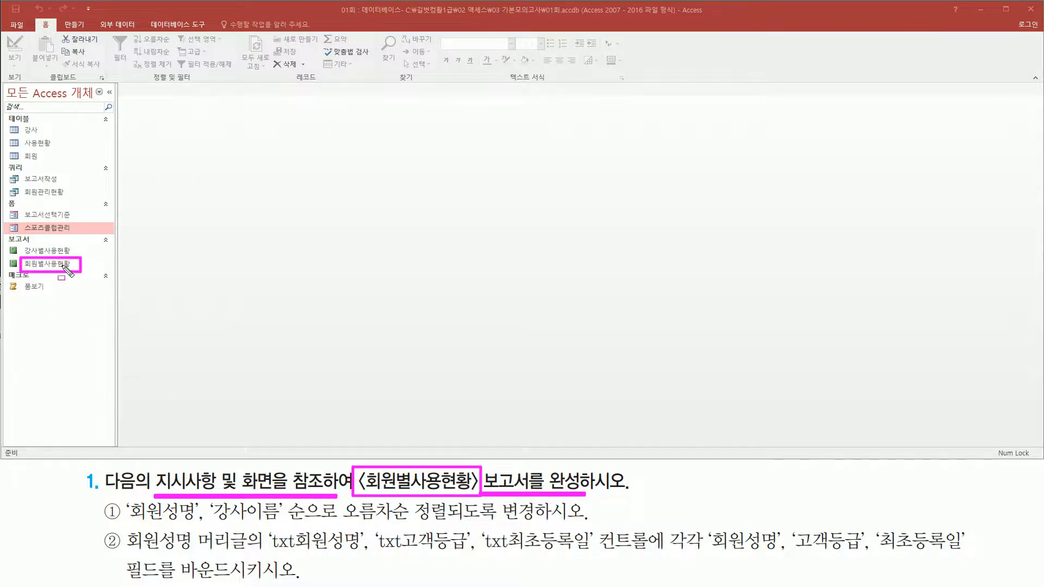
pyautogui.press('Escape')
pyautogui.click(61, 265)
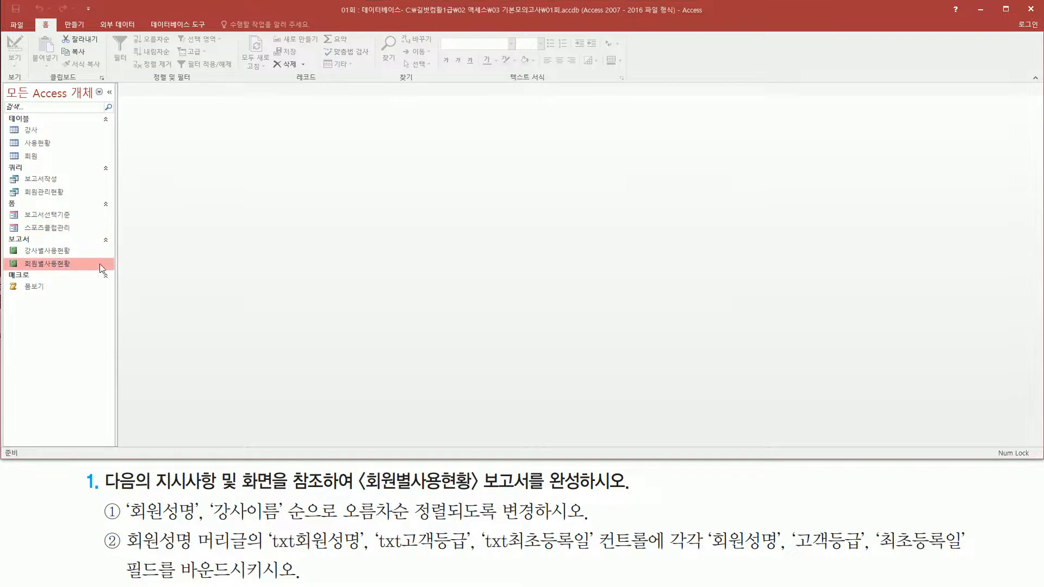
pyautogui.doubleClick(61, 264)
pyautogui.click(514, 162)
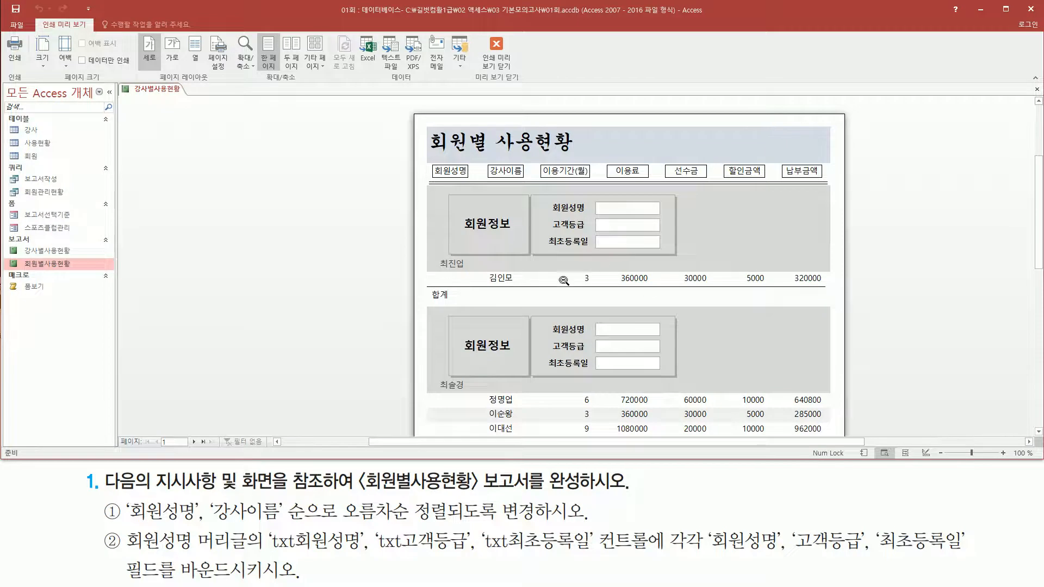
# Examine the order of the member names and instructor names on the report's first page.
pyautogui.scroll(-10, 573, 280)
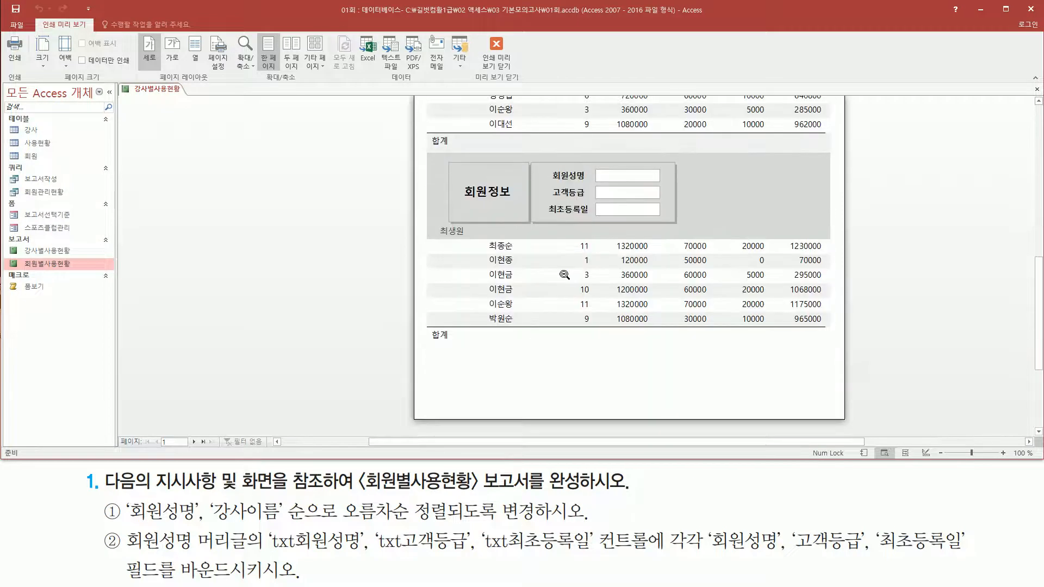
pyautogui.scroll(15, 565, 274)
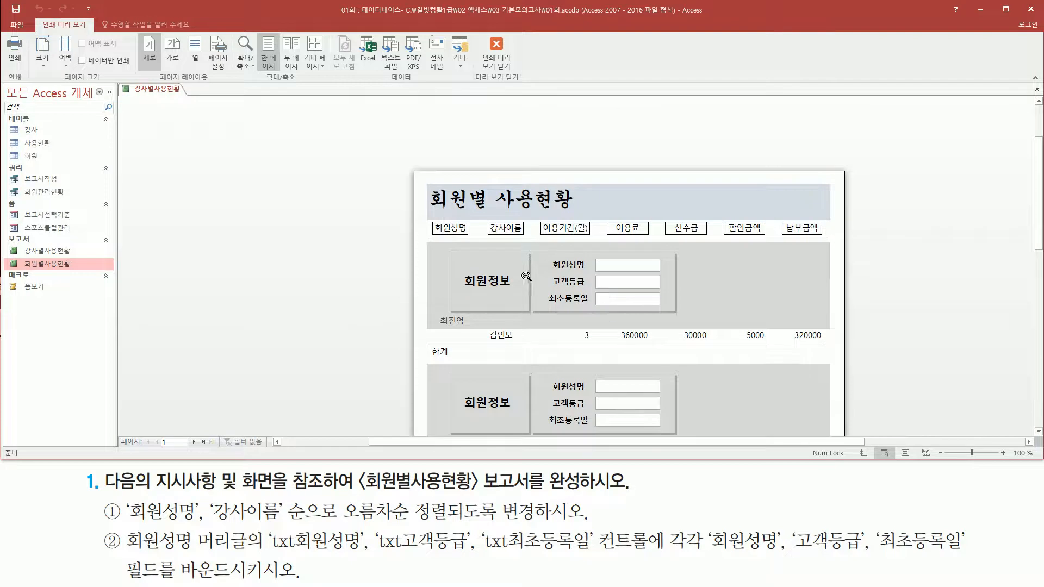
pyautogui.hotkey('ctrl', 'shift', 'd')
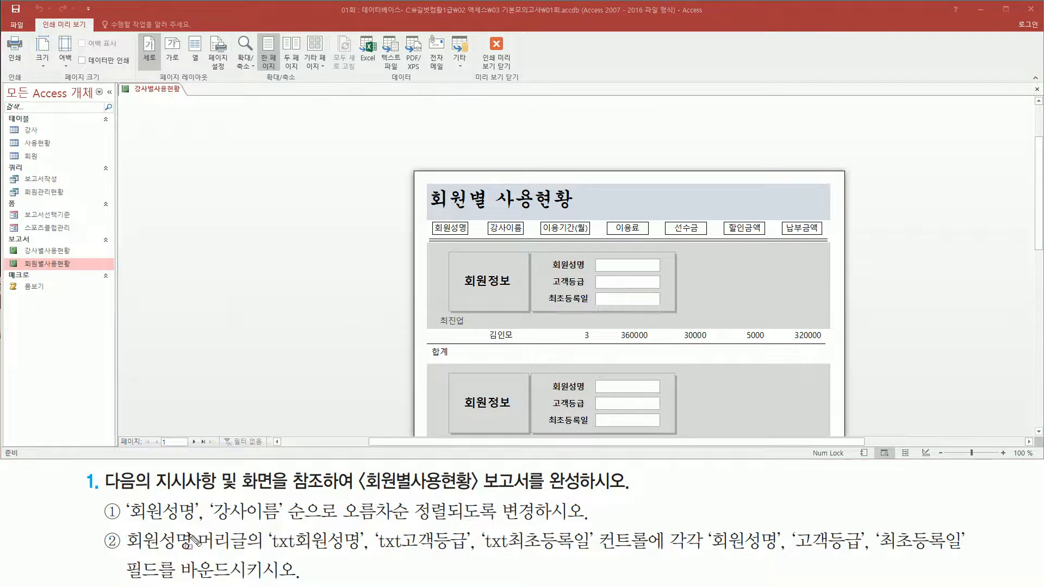
pyautogui.moveTo(128, 523); pyautogui.dragTo(277, 525)
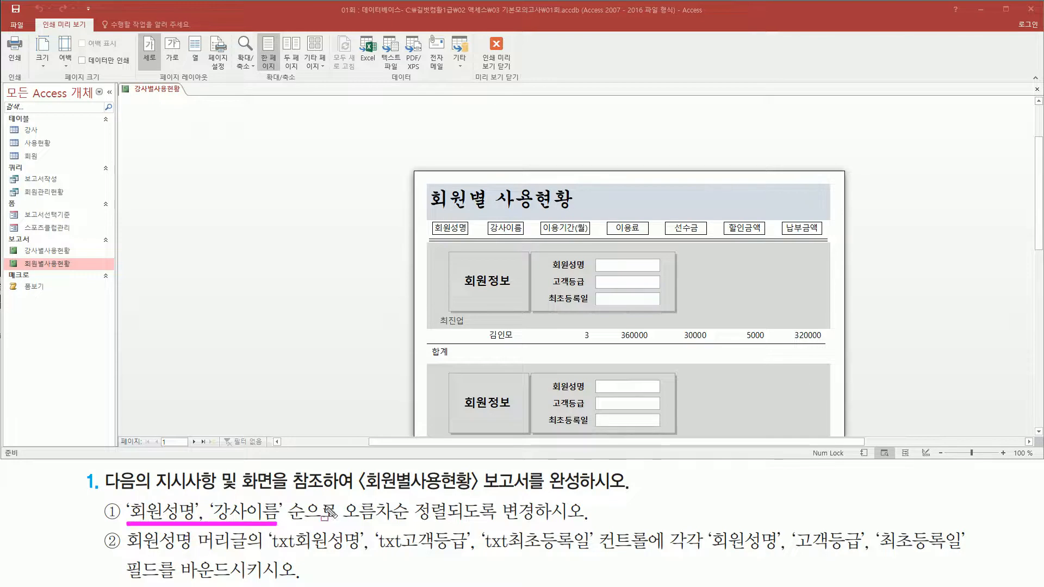
pyautogui.moveTo(341, 523); pyautogui.dragTo(445, 523)
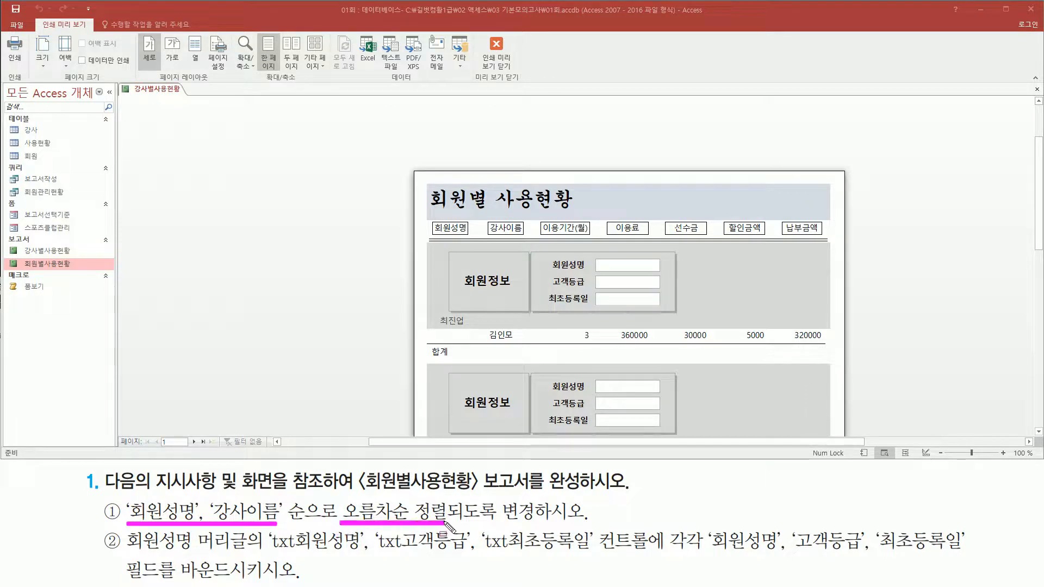
pyautogui.moveTo(341, 523); pyautogui.dragTo(448, 497)
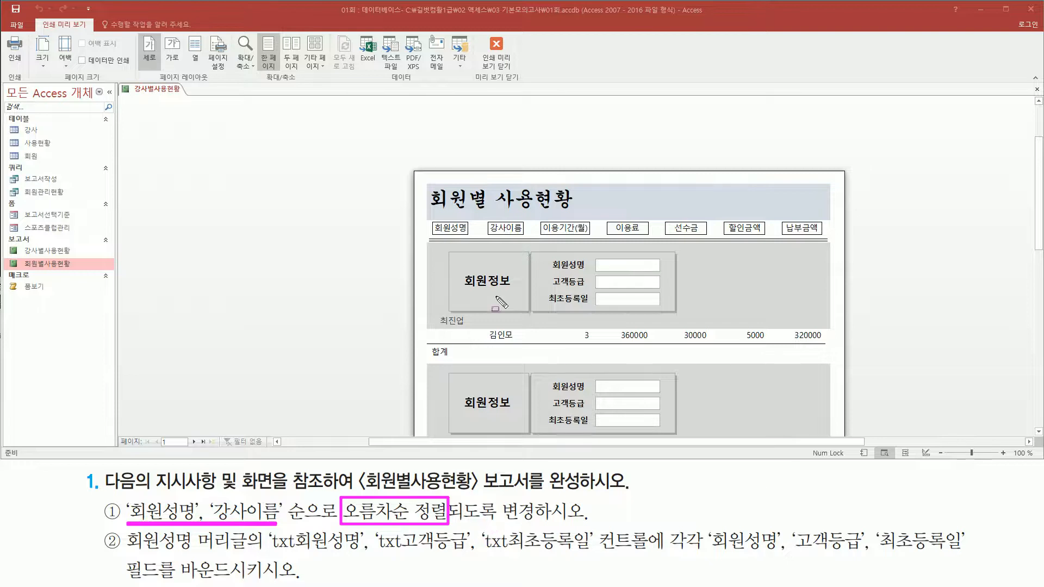
pyautogui.press('Escape')
pyautogui.scroll(-3, 491, 267)
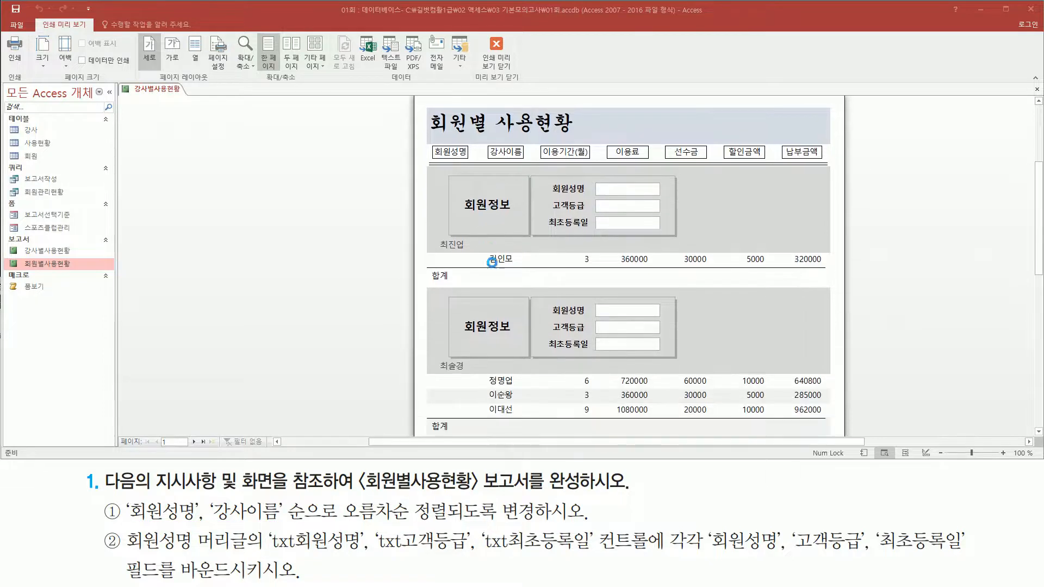
pyautogui.moveTo(439, 236); pyautogui.dragTo(469, 252)
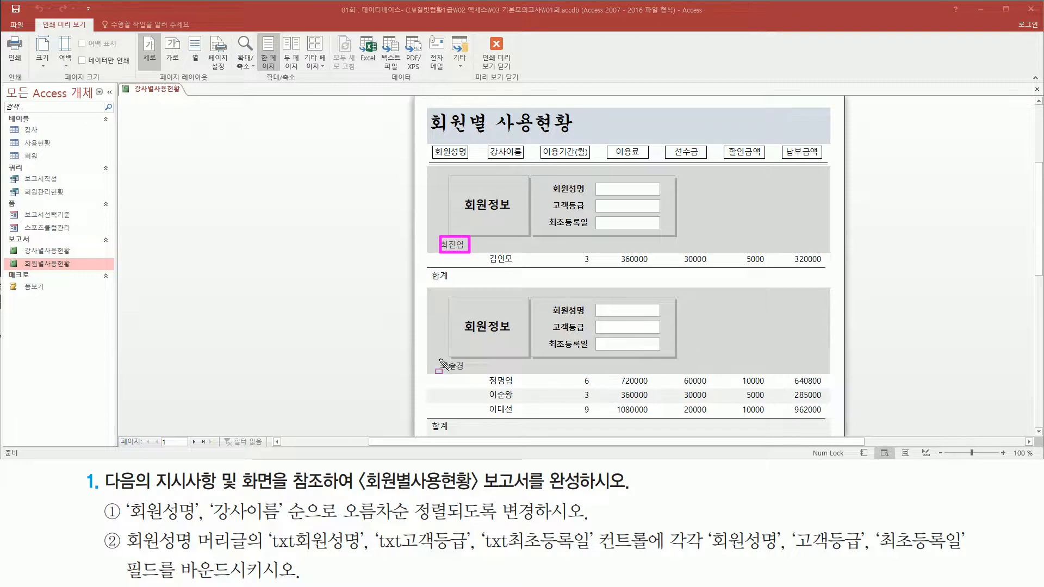
pyautogui.moveTo(435, 358); pyautogui.dragTo(466, 374)
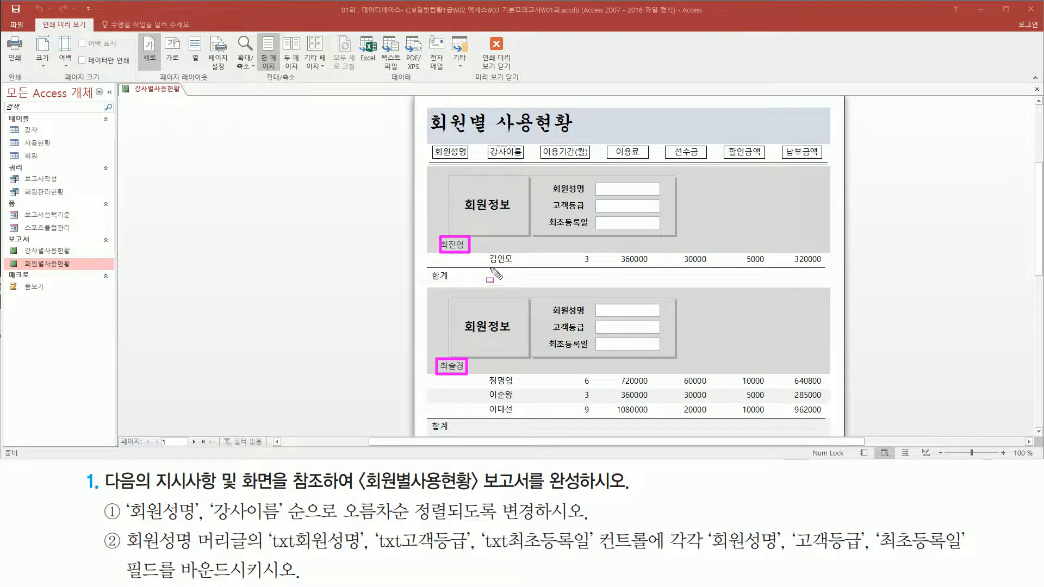
pyautogui.moveTo(487, 251); pyautogui.dragTo(522, 270)
pyautogui.moveTo(487, 373)
pyautogui.mouseDown()
pyautogui.moveTo(499, 406)
pyautogui.moveTo(520, 420)
pyautogui.mouseUp()
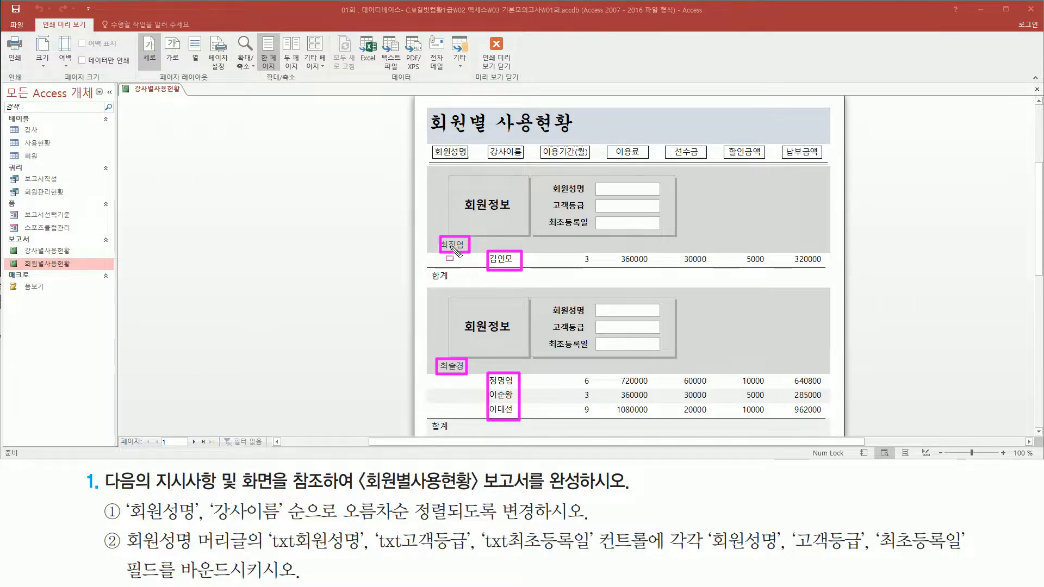
pyautogui.click(449, 380)
pyautogui.scroll(-5, 449, 380)
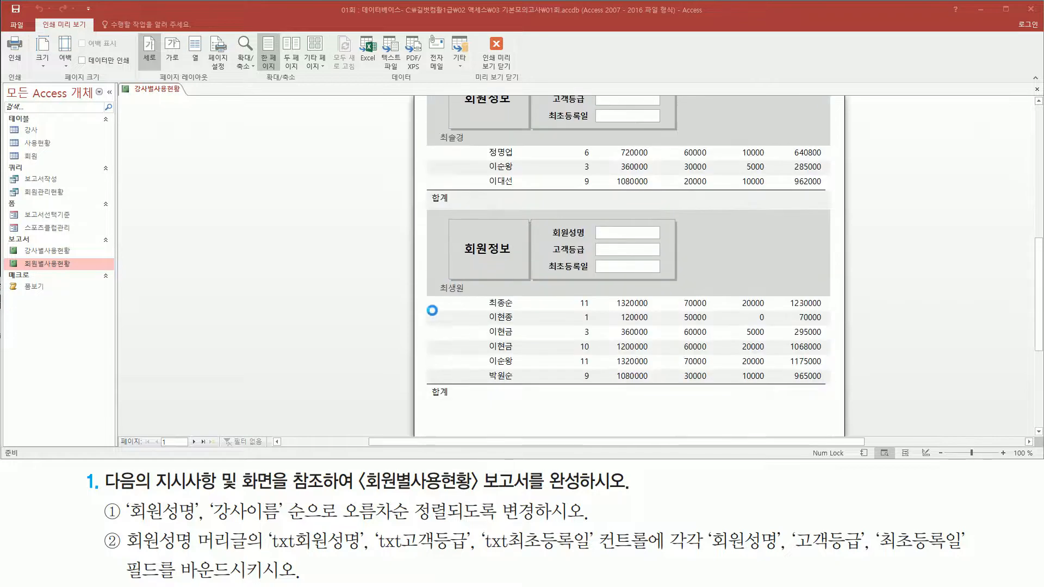
# Go to page 2 of the report and examine how members and their instructors are sorted there.
pyautogui.click(194, 442)
pyautogui.scroll(5, 509, 298)
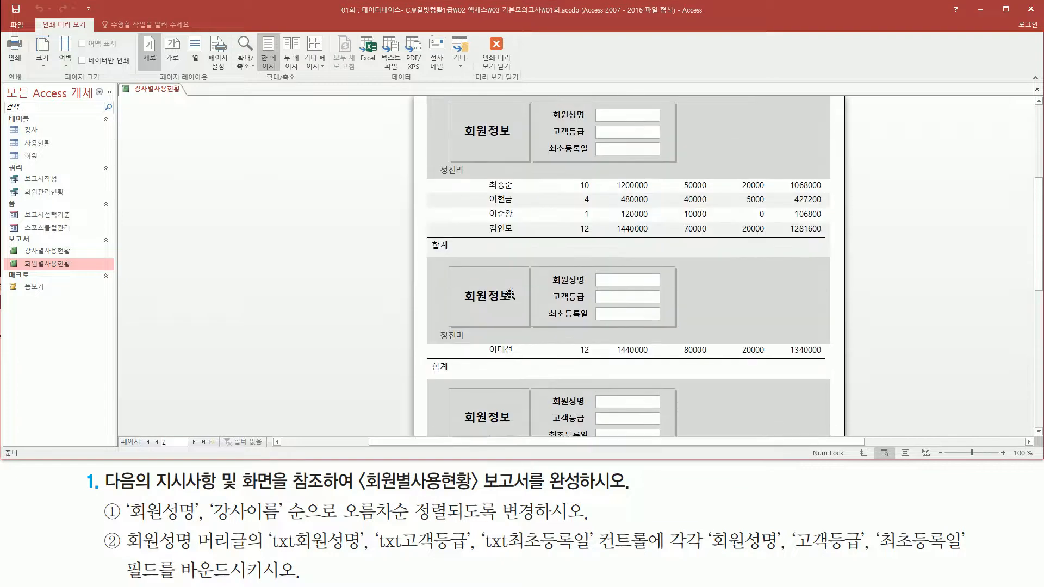
pyautogui.moveTo(439, 216); pyautogui.dragTo(470, 237)
pyautogui.moveTo(438, 383); pyautogui.dragTo(471, 403)
pyautogui.press('Escape')
pyautogui.scroll(-2, 471, 382)
pyautogui.scroll(-2, 471, 382)
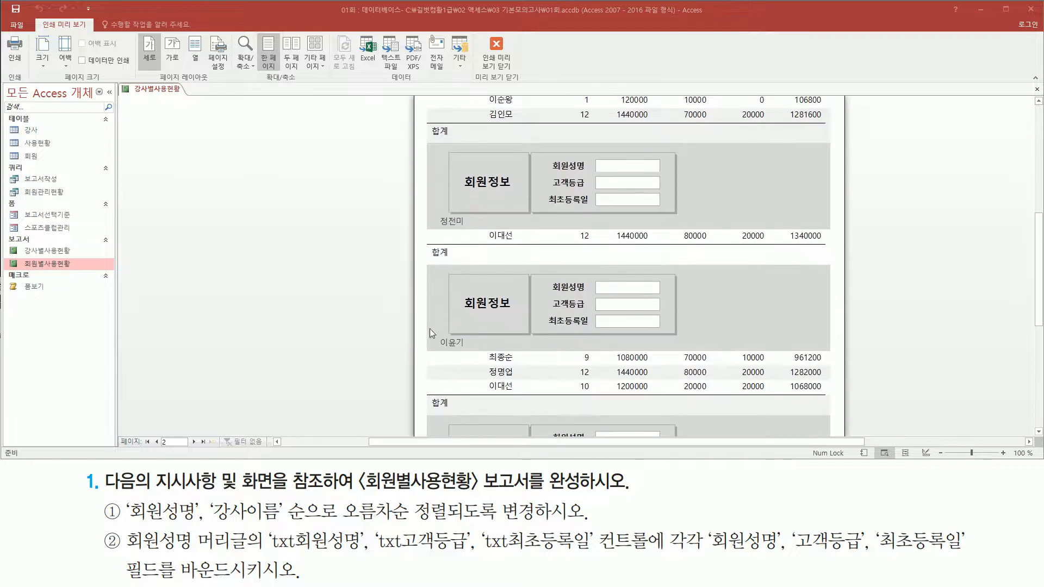
pyautogui.moveTo(441, 338); pyautogui.dragTo(467, 349)
pyautogui.moveTo(439, 348); pyautogui.dragTo(463, 349)
pyautogui.moveTo(486, 350)
pyautogui.mouseDown()
pyautogui.moveTo(519, 370)
pyautogui.moveTo(520, 395)
pyautogui.mouseUp()
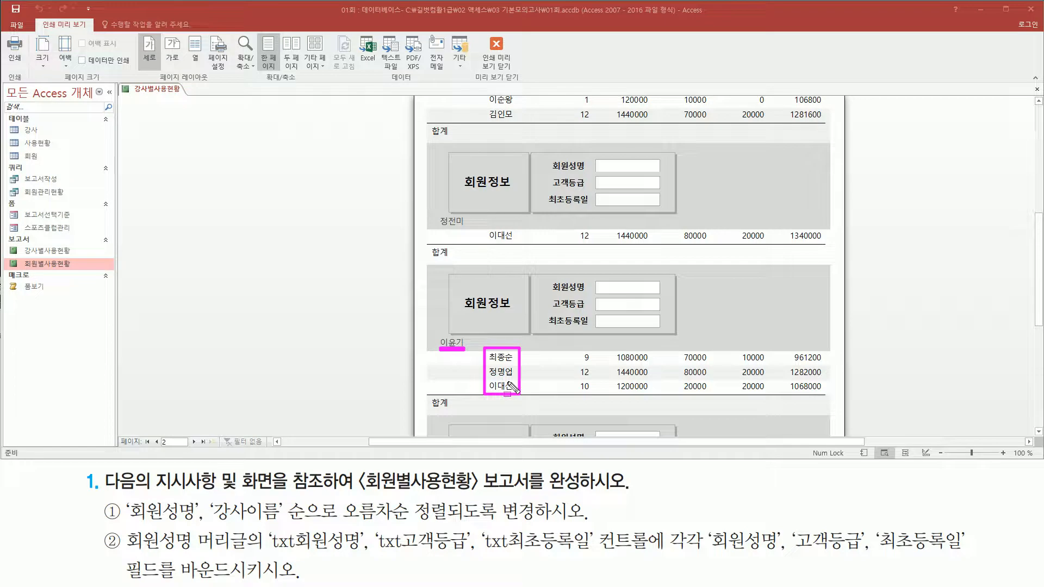
pyautogui.moveTo(120, 498); pyautogui.dragTo(276, 526)
pyautogui.moveTo(346, 522); pyautogui.dragTo(447, 522)
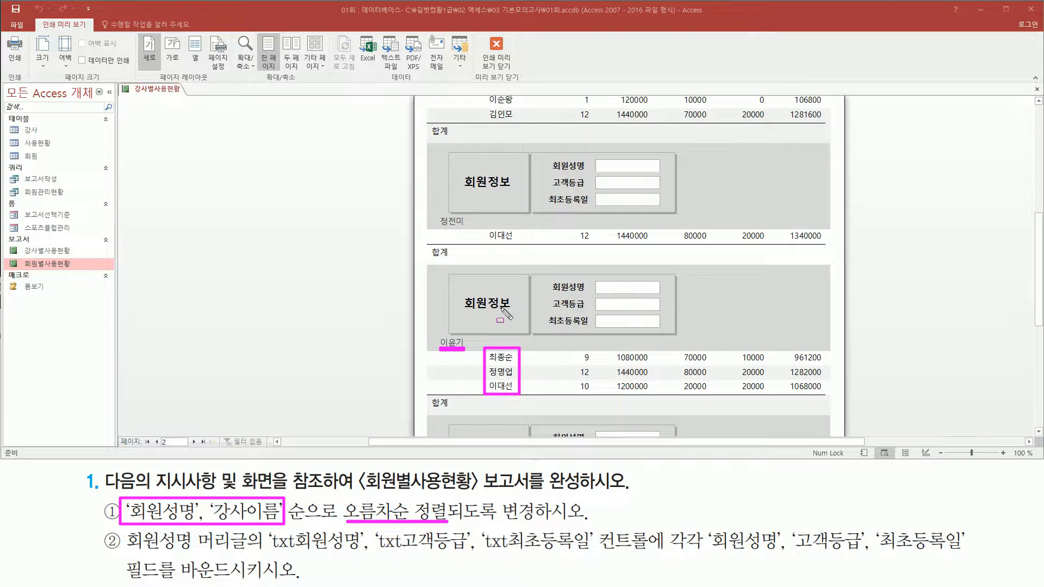
pyautogui.press('Escape')
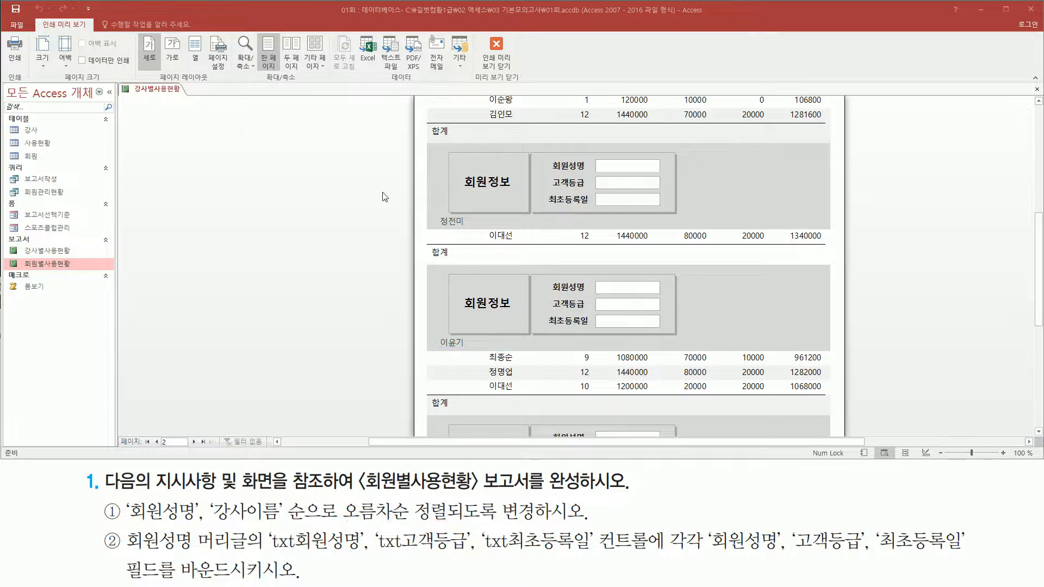
# Switch the 회원별사용현황 report to Design View and display its Group, Sort, and Total settings.
pyautogui.rightClick(170, 94)
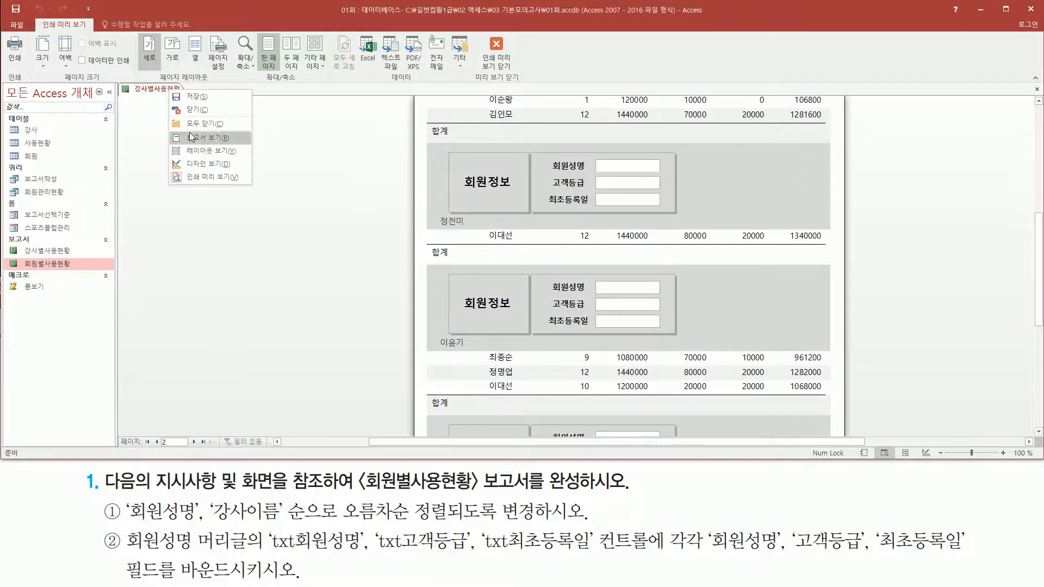
pyautogui.click(215, 164)
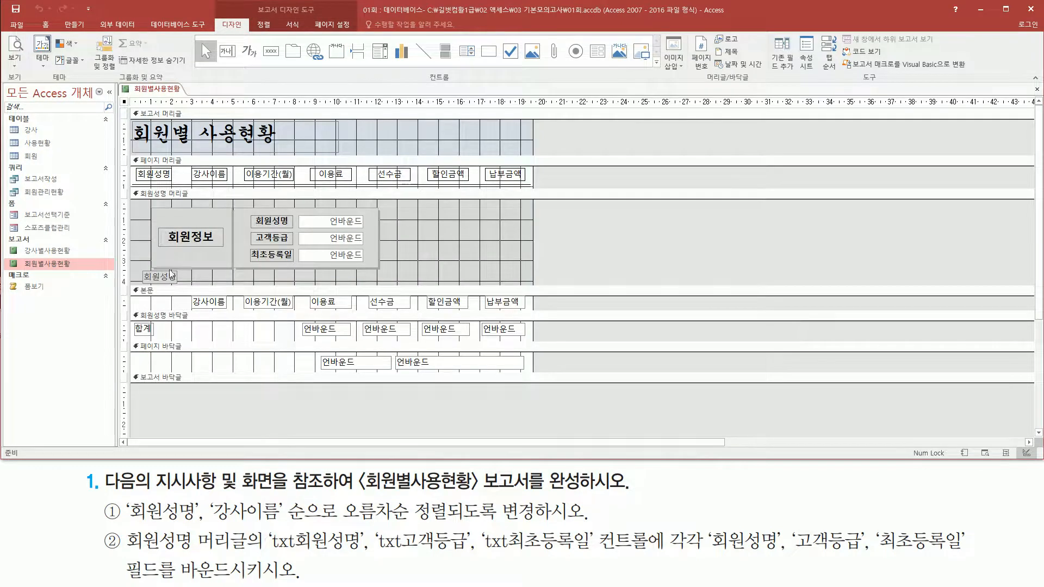
pyautogui.moveTo(252, 2); pyautogui.dragTo(322, 18)
pyautogui.moveTo(221, 18); pyautogui.dragTo(248, 31)
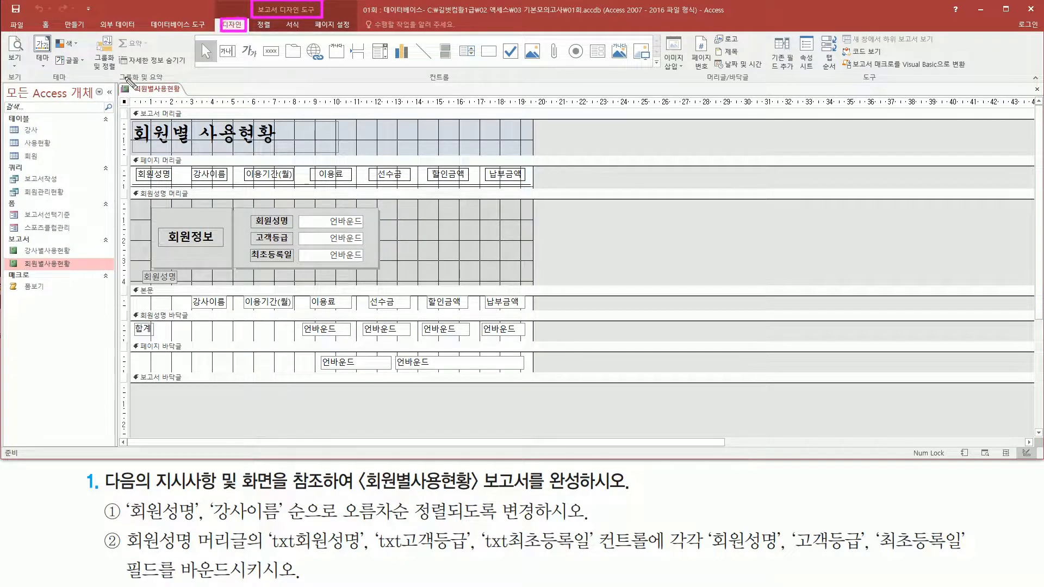
pyautogui.moveTo(114, 69); pyautogui.dragTo(173, 83)
pyautogui.moveTo(91, 34); pyautogui.dragTo(119, 72)
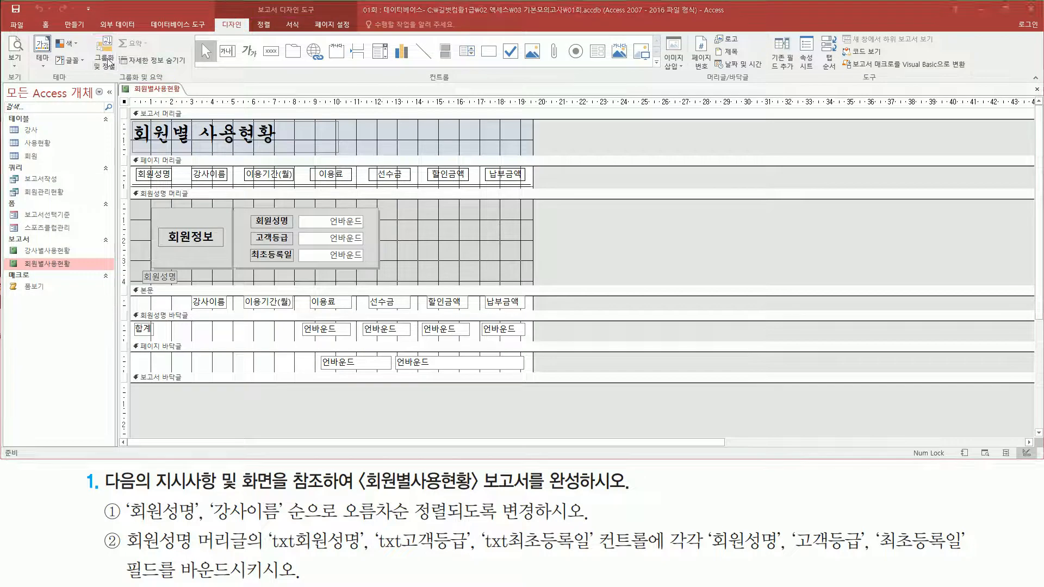
pyautogui.click(105, 54)
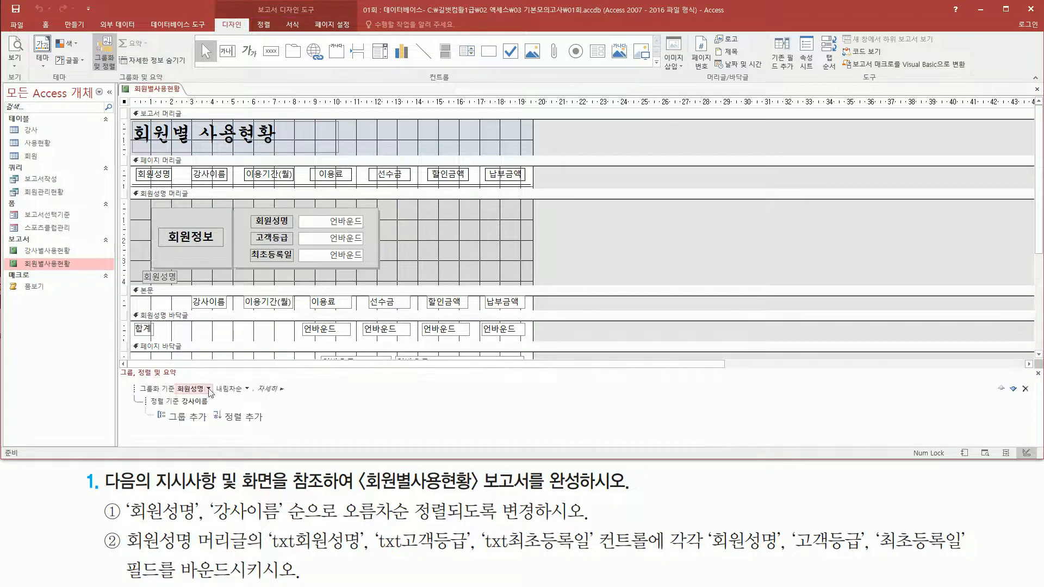
# Set the 회원성명 group level to sort in ascending order (오름차순).
pyautogui.moveTo(120, 367)
pyautogui.mouseDown()
pyautogui.moveTo(199, 390)
pyautogui.moveTo(210, 414)
pyautogui.moveTo(314, 435)
pyautogui.mouseUp()
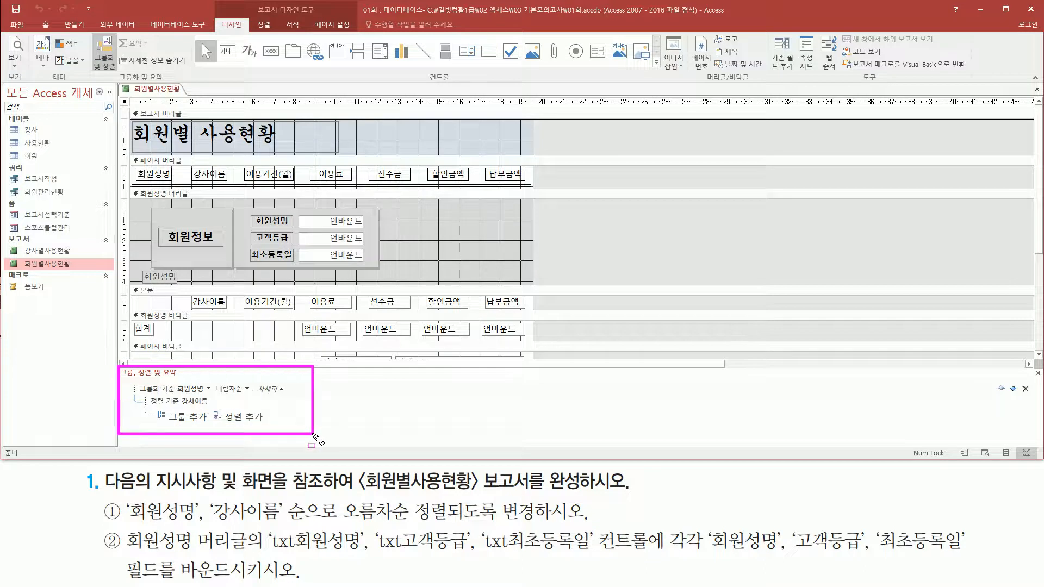
pyautogui.moveTo(126, 521); pyautogui.dragTo(193, 521)
pyautogui.moveTo(344, 521); pyautogui.dragTo(408, 521)
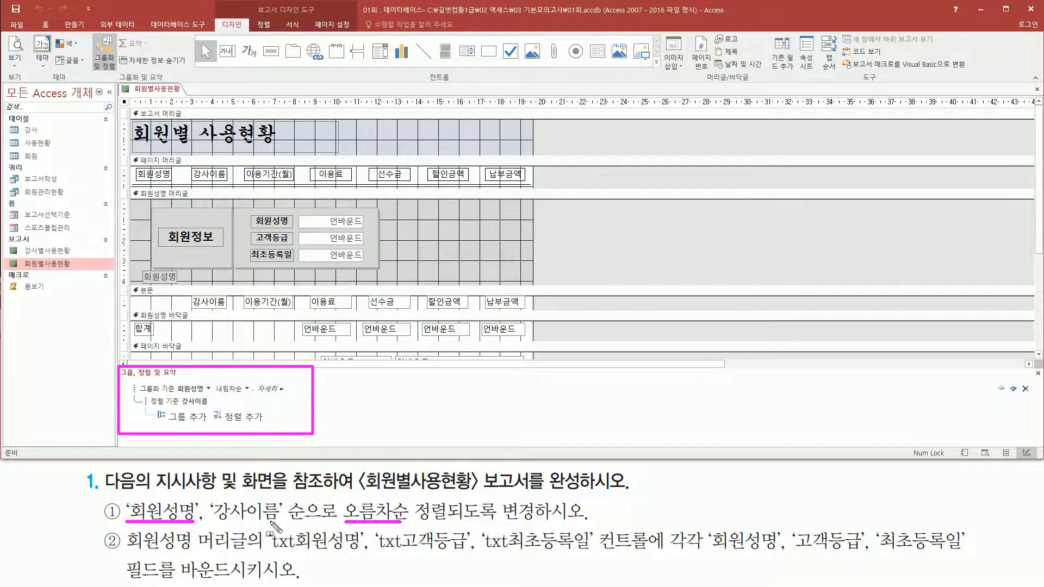
pyautogui.moveTo(214, 521); pyautogui.dragTo(290, 521)
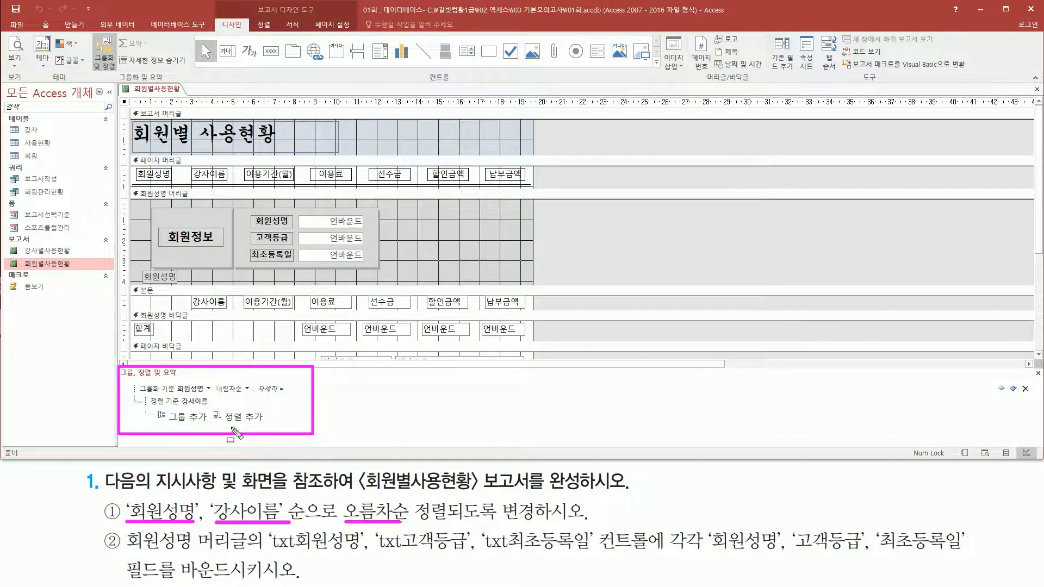
pyautogui.moveTo(138, 382); pyautogui.dragTo(250, 394)
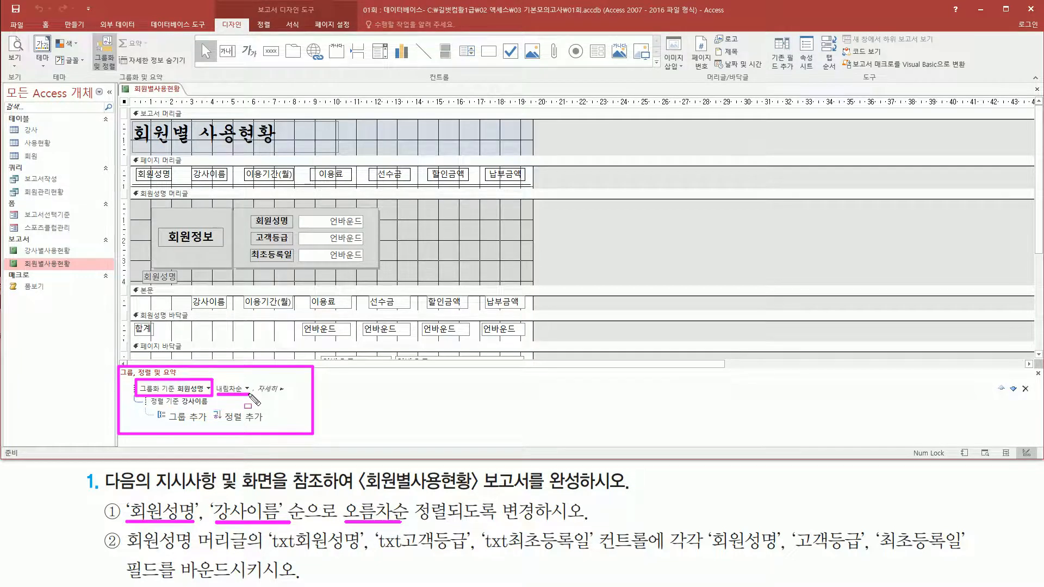
pyautogui.press('Escape')
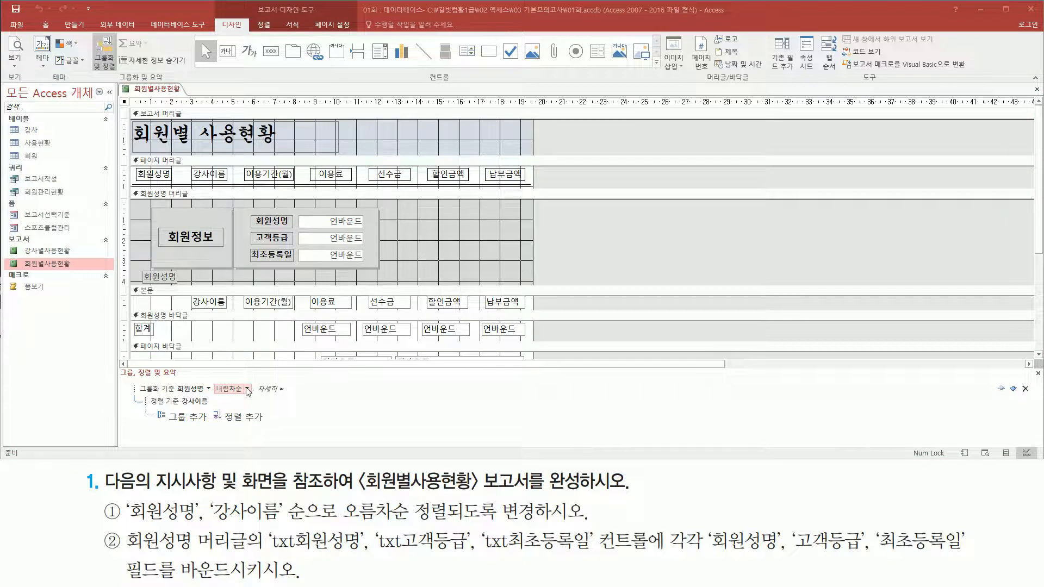
pyautogui.click(247, 389)
pyautogui.click(239, 401)
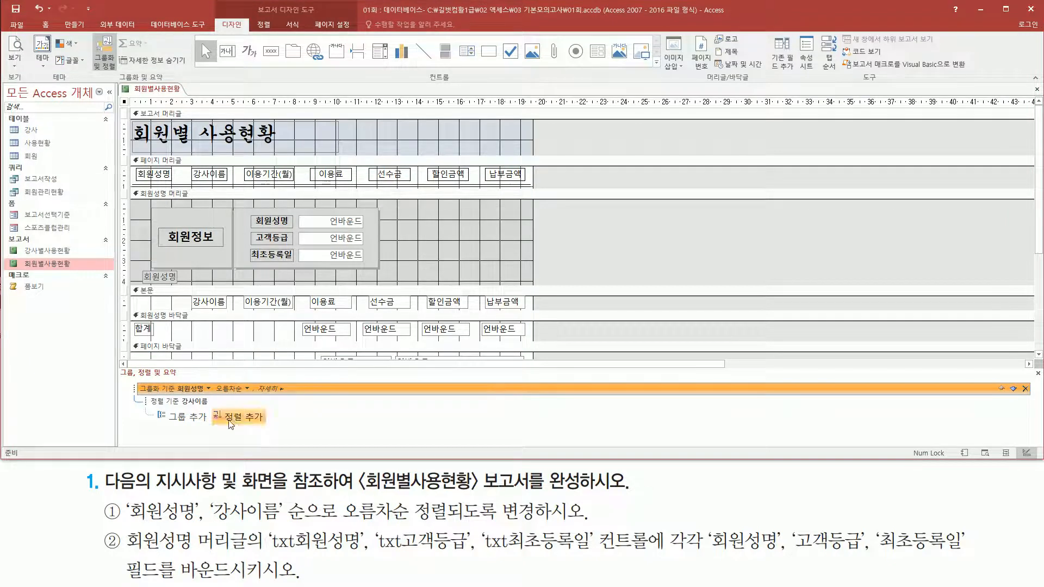
# Set the 강사이름 sort level to ascending order (오름차순).
pyautogui.moveTo(146, 405); pyautogui.dragTo(215, 406)
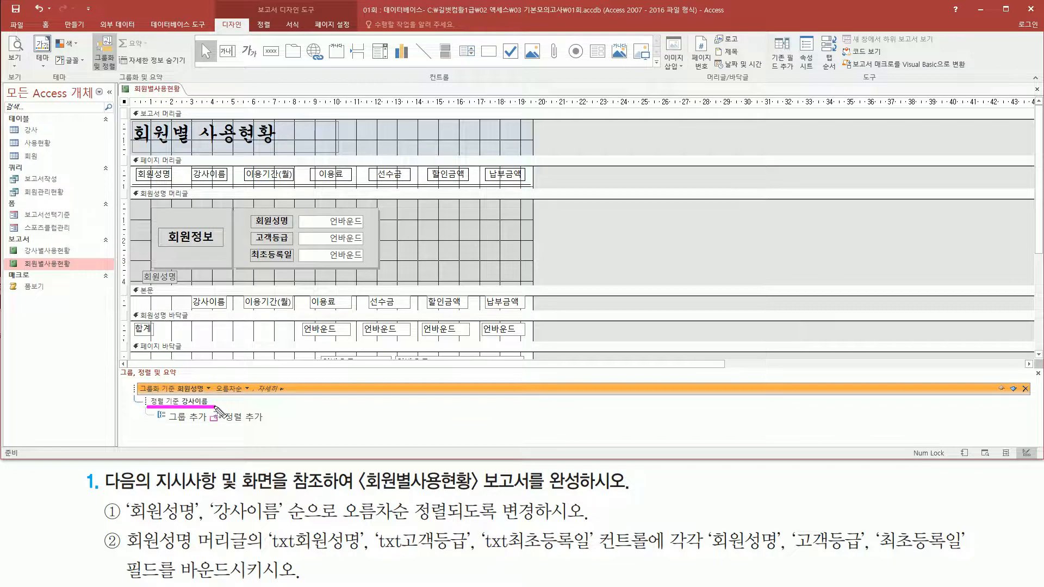
pyautogui.click(204, 405)
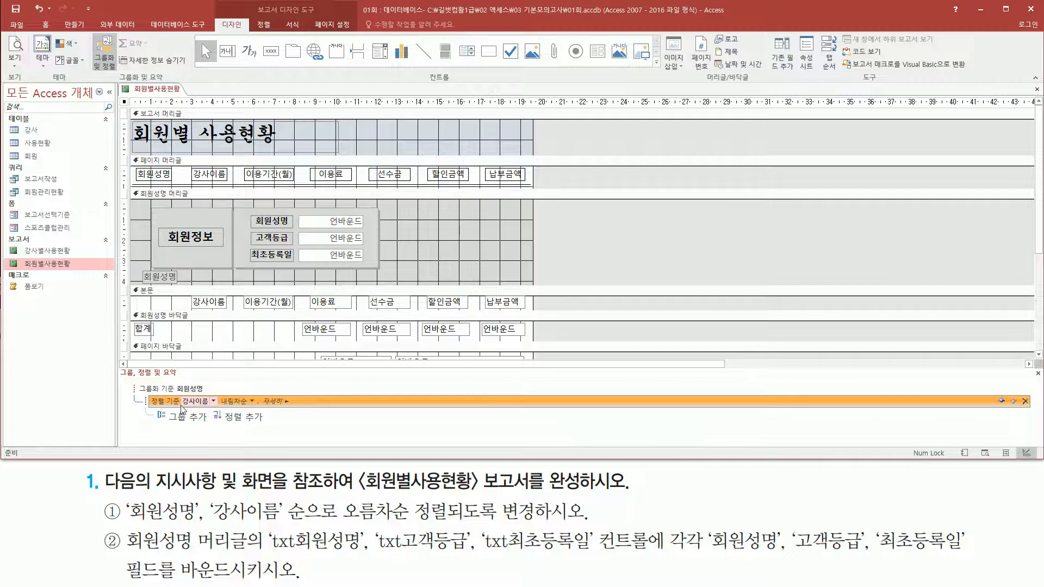
pyautogui.moveTo(182, 406); pyautogui.dragTo(256, 409)
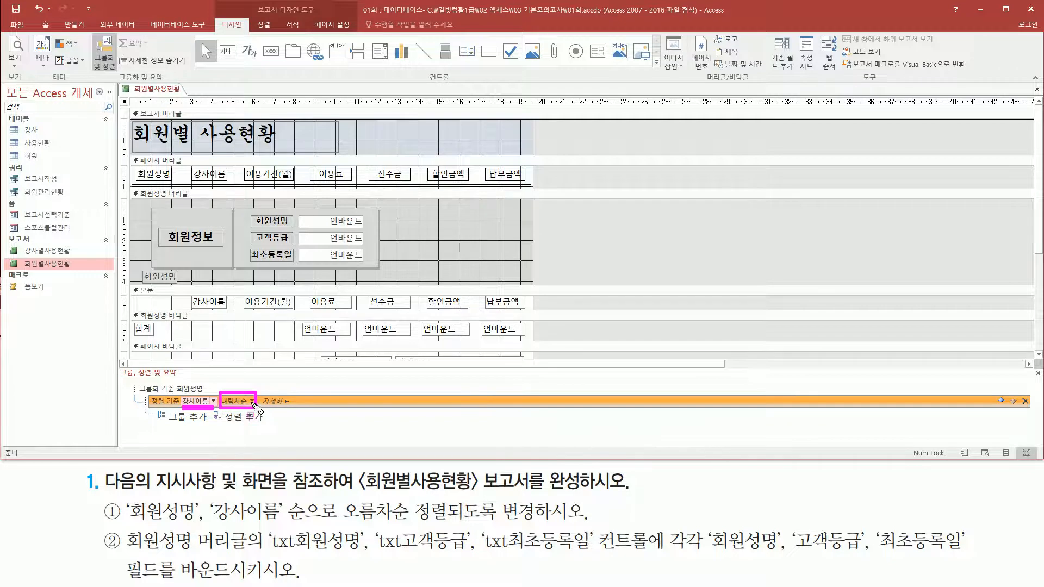
pyautogui.click(252, 401)
pyautogui.click(239, 414)
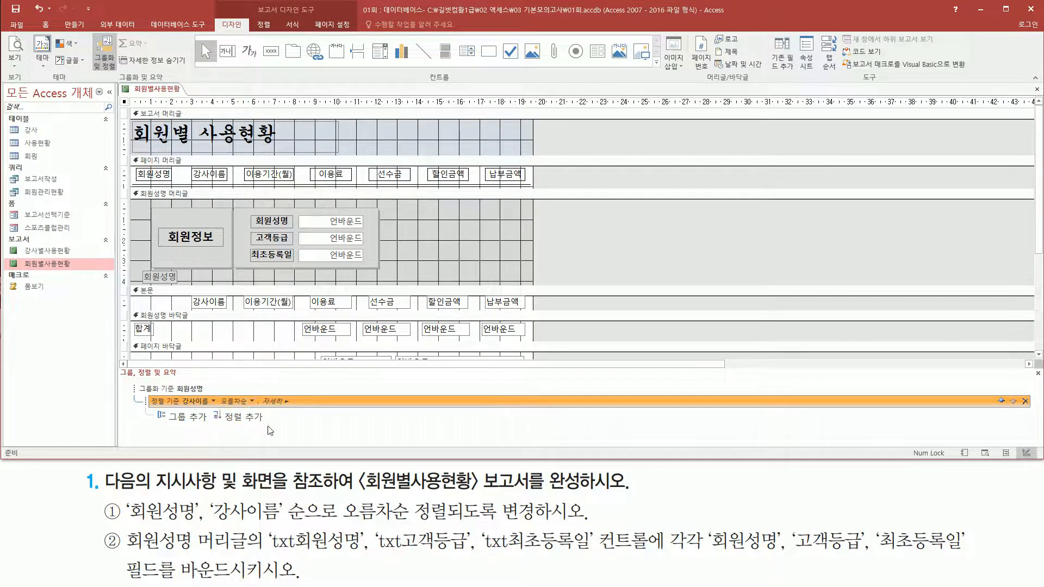
# Check the sort order set for the 강사이름 and 회원성명 levels.
pyautogui.moveTo(177, 395)
pyautogui.mouseDown()
pyautogui.moveTo(201, 412)
pyautogui.moveTo(254, 411)
pyautogui.mouseUp()
pyautogui.press('Escape')
pyautogui.click(179, 390)
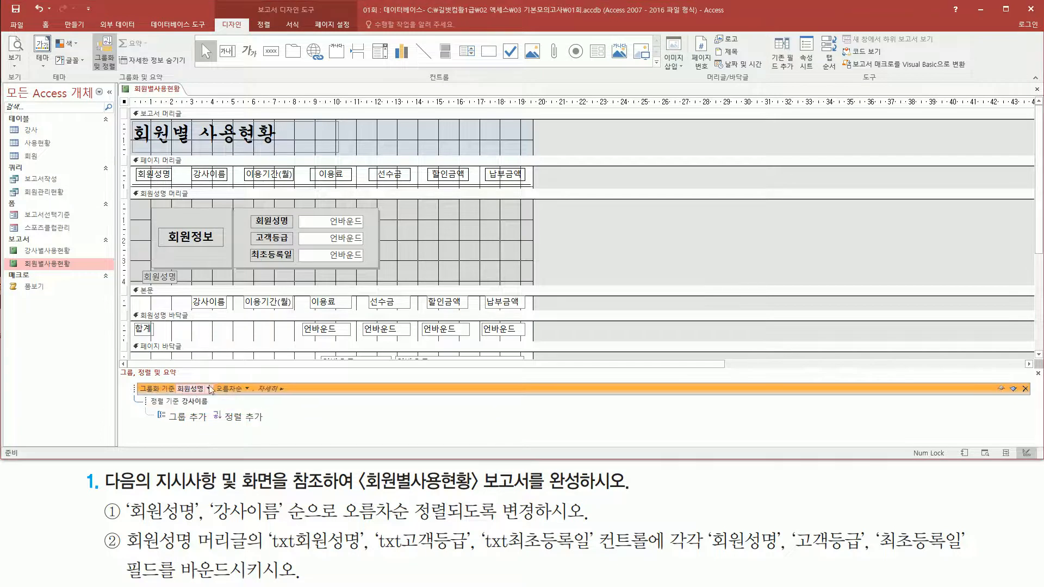
# Review the 회원성명 and 강사이름 sort levels and close the Group, Sort, and Total settings.
pyautogui.moveTo(176, 381)
pyautogui.mouseDown()
pyautogui.moveTo(190, 397)
pyautogui.moveTo(247, 397)
pyautogui.mouseUp()
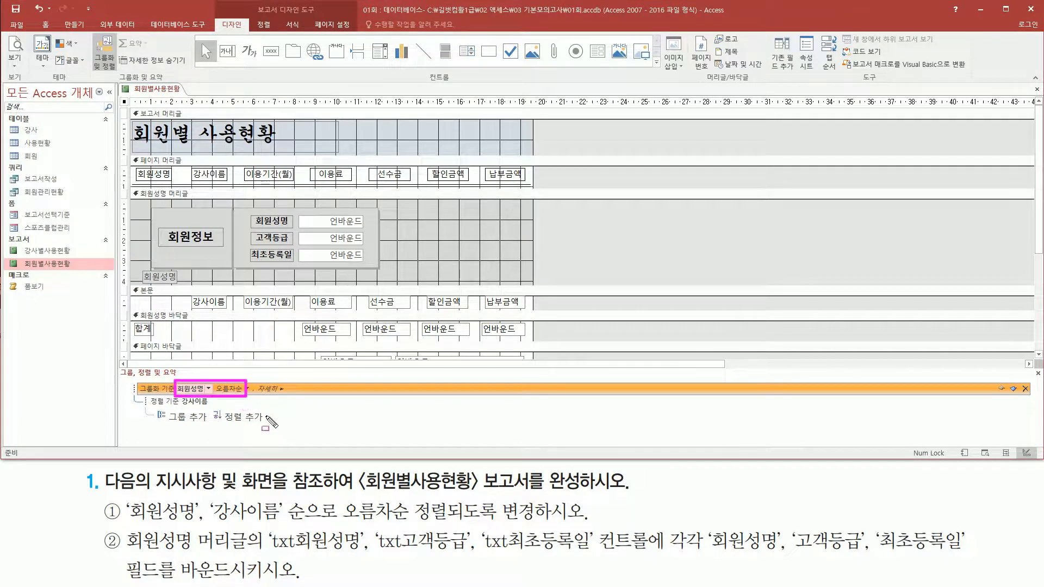
pyautogui.press('Escape')
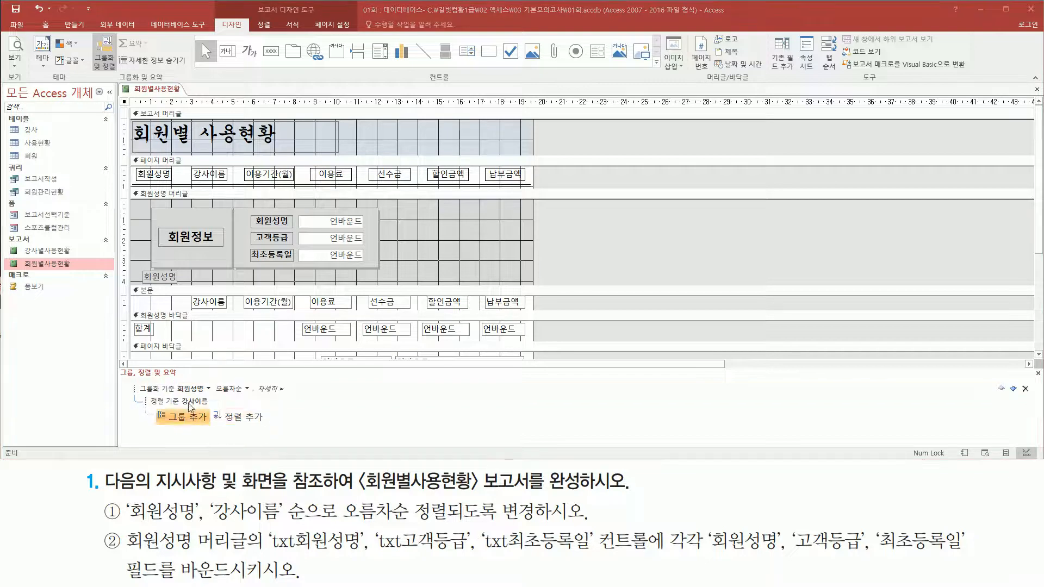
pyautogui.moveTo(126, 368)
pyautogui.mouseDown()
pyautogui.moveTo(293, 420)
pyautogui.moveTo(302, 434)
pyautogui.mouseUp()
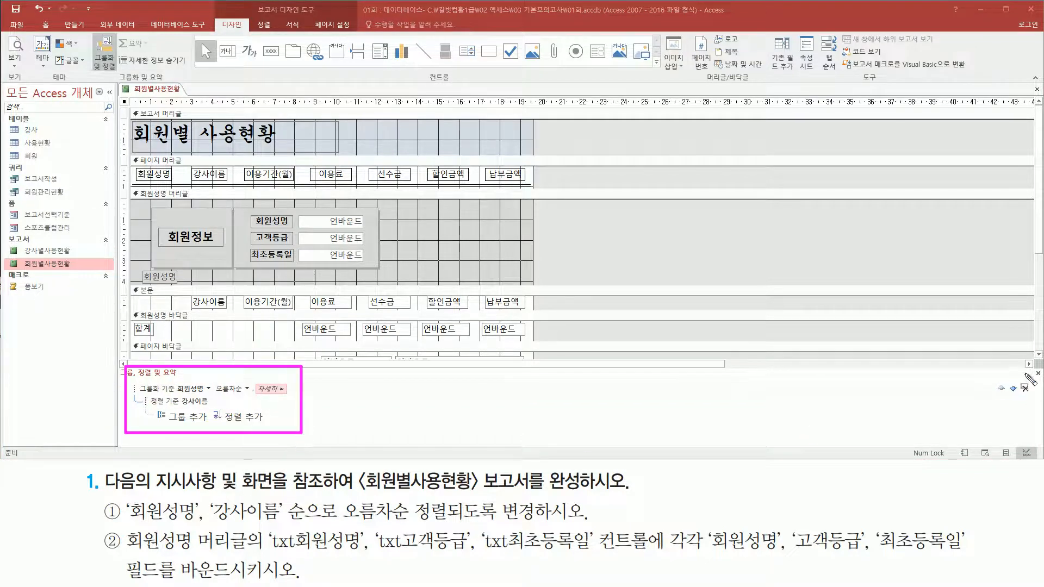
pyautogui.moveTo(1028, 366); pyautogui.dragTo(1042, 382)
pyautogui.press('Escape')
pyautogui.click(1038, 373)
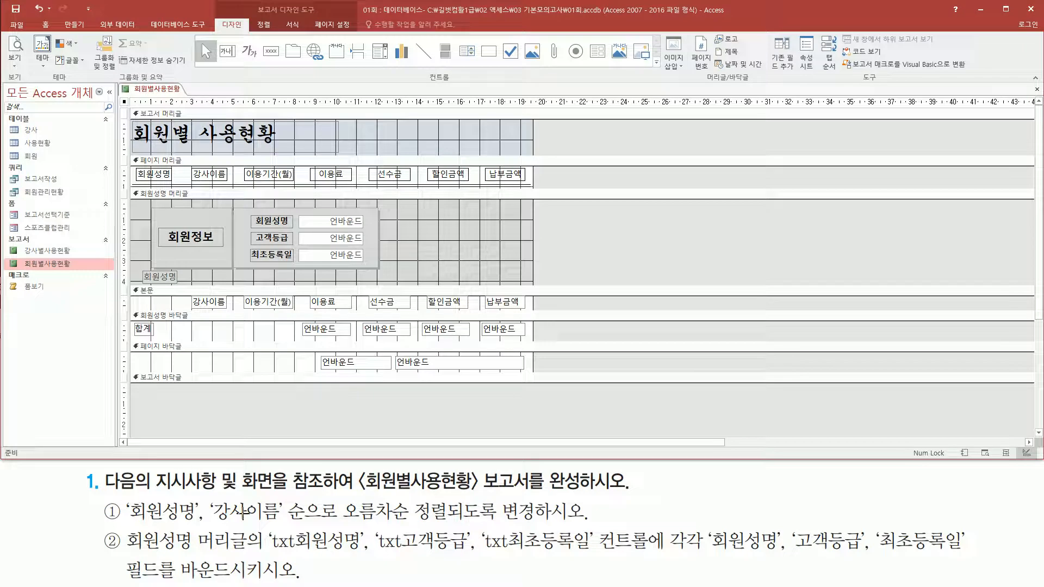
# Show the 회원별사용현황 report in Print Preview and check the order of the member groups and the instructor names within each group.
pyautogui.rightClick(166, 92)
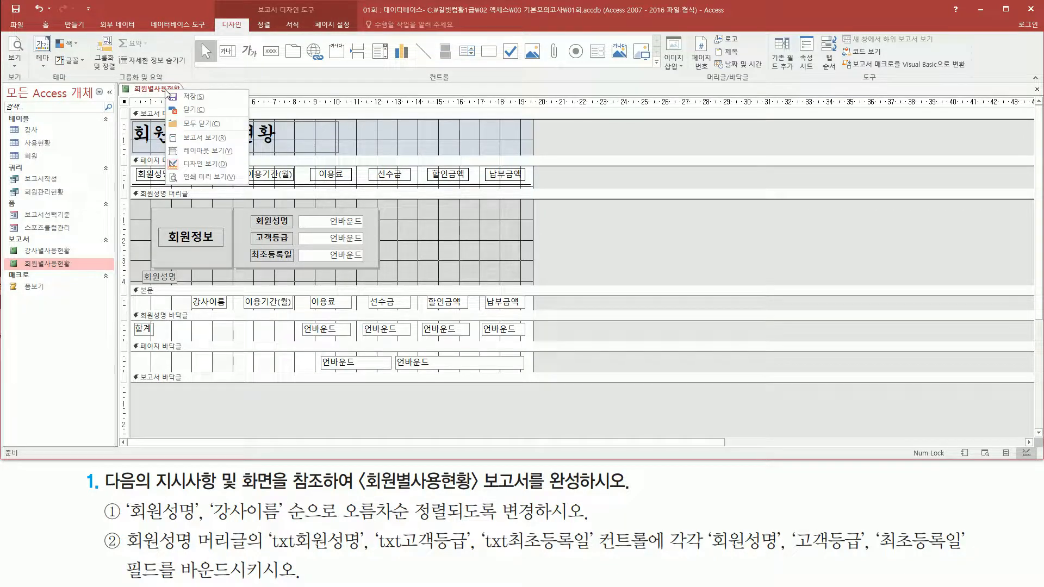
pyautogui.click(194, 178)
pyautogui.scroll(3, 526, 226)
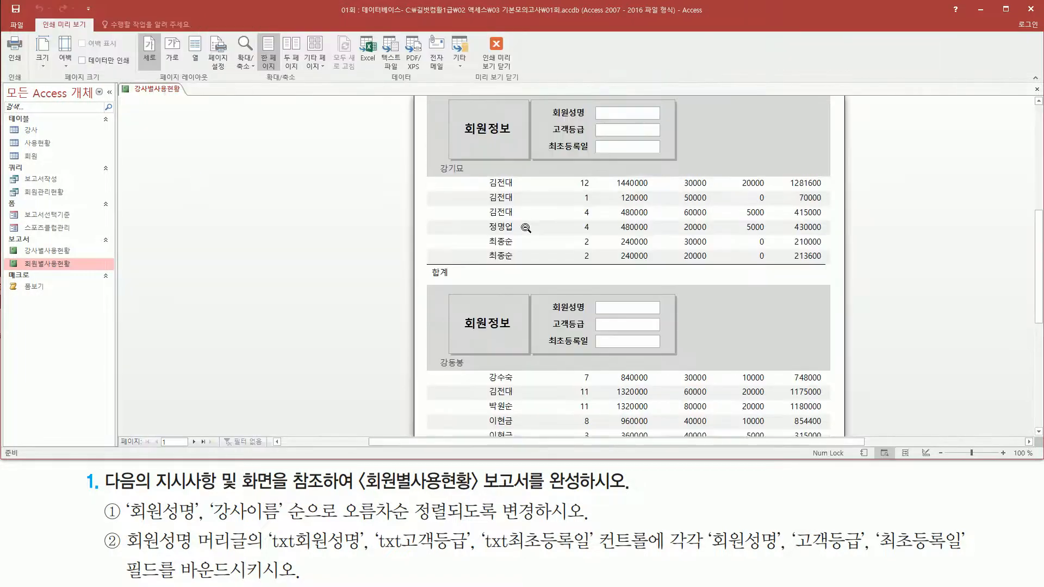
pyautogui.scroll(3, 526, 228)
pyautogui.scroll(-2, 526, 228)
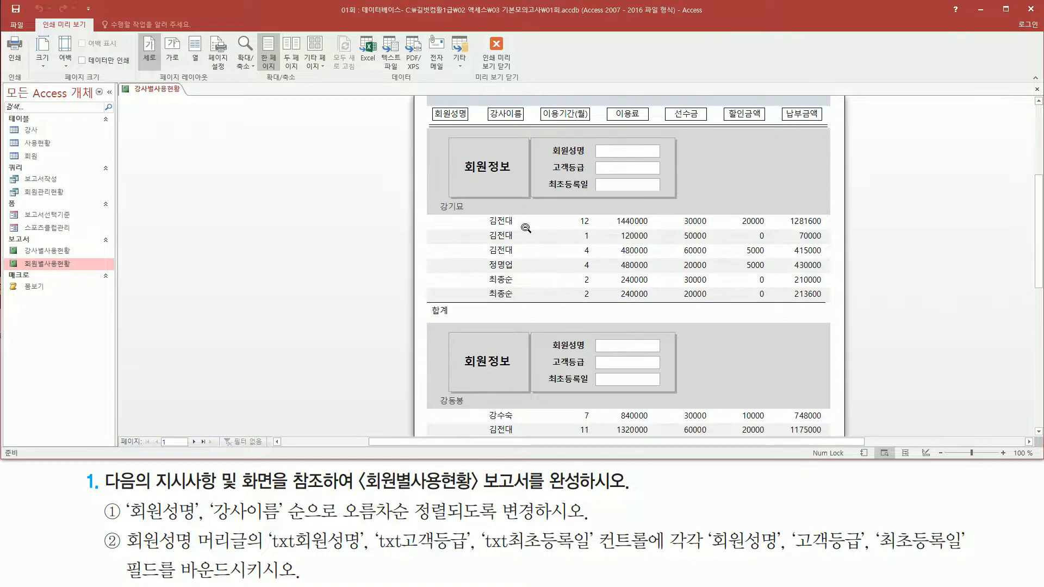
pyautogui.moveTo(433, 197); pyautogui.dragTo(473, 220)
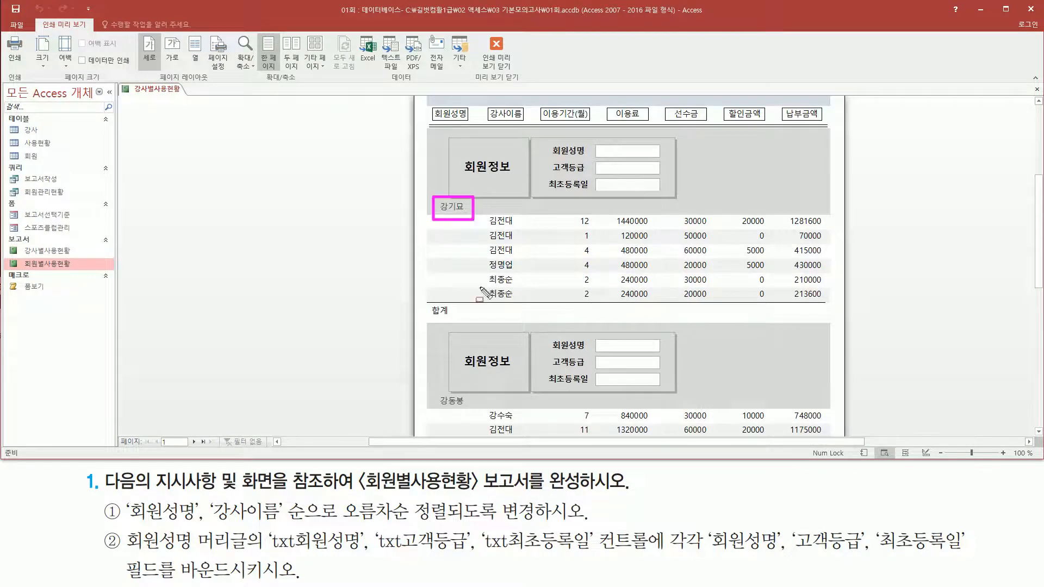
pyautogui.moveTo(433, 393); pyautogui.dragTo(471, 409)
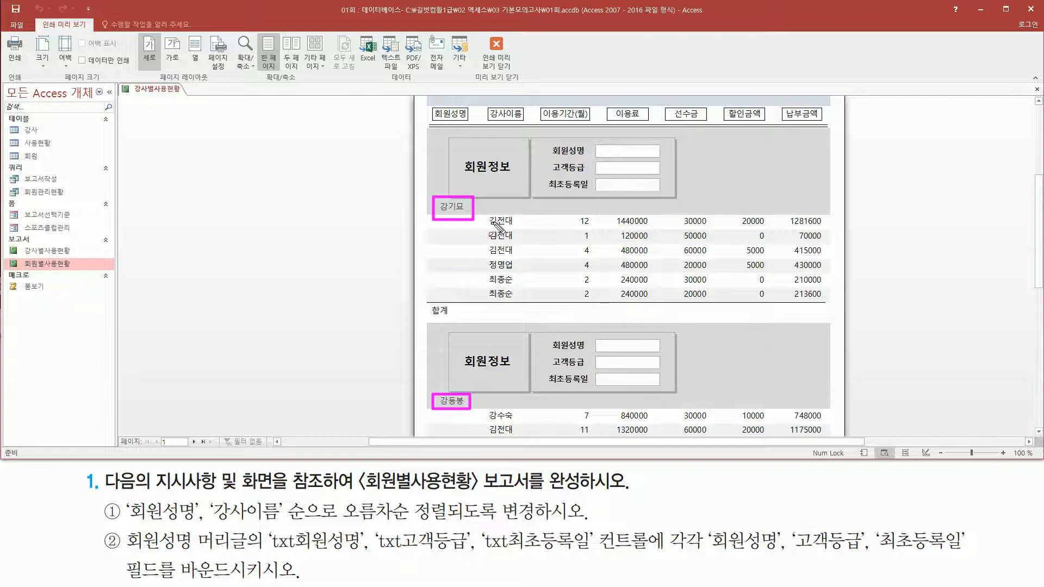
pyautogui.moveTo(483, 211); pyautogui.dragTo(522, 304)
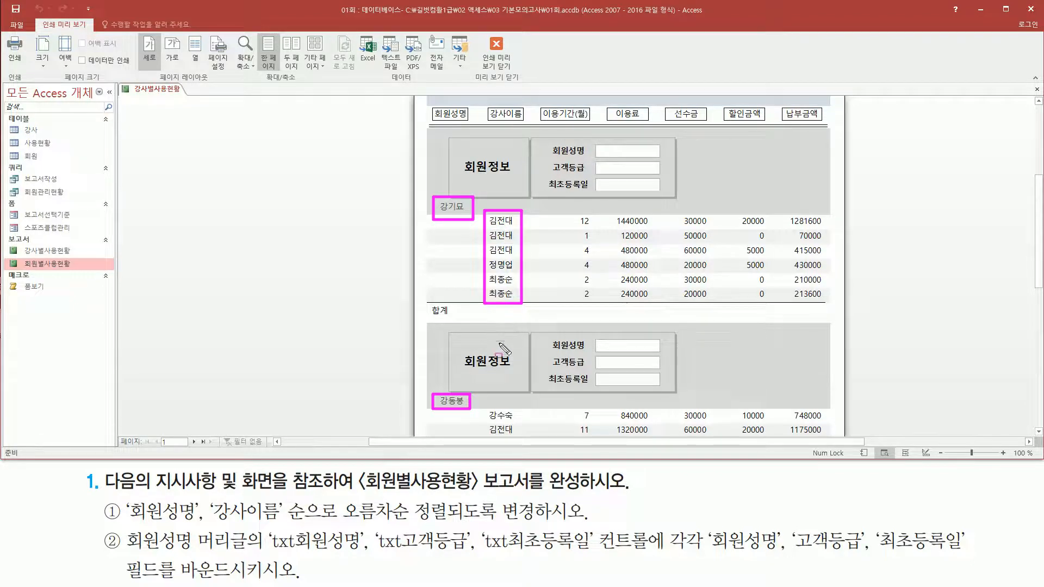
pyautogui.press('Escape')
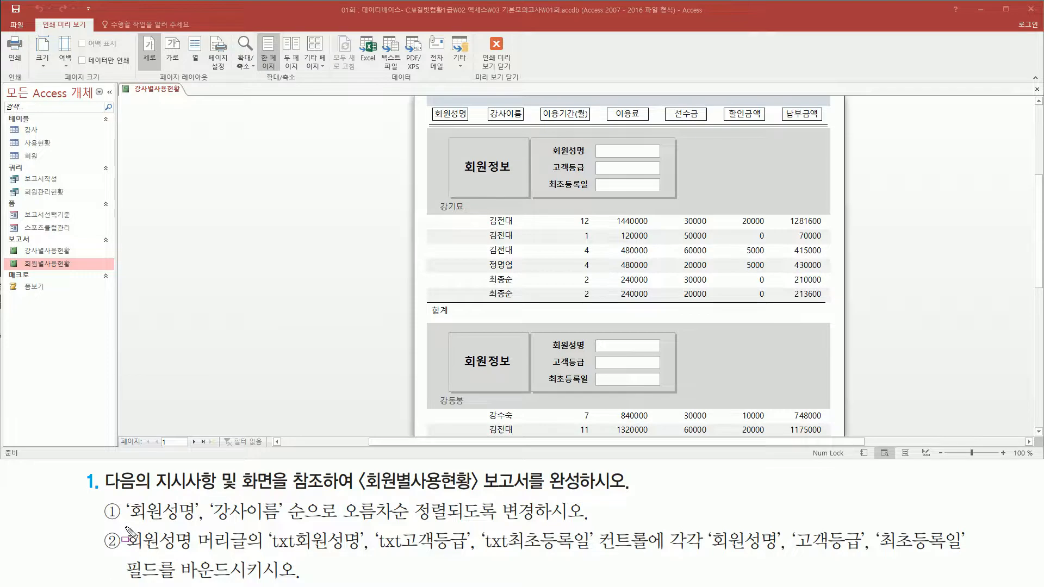
# Compare the 회원성명, 고객등급 and 최초등록일 boxes in the previewed 회원성명 header with the field-binding instruction.
pyautogui.moveTo(123, 525)
pyautogui.mouseDown()
pyautogui.moveTo(197, 558)
pyautogui.moveTo(246, 554)
pyautogui.mouseUp()
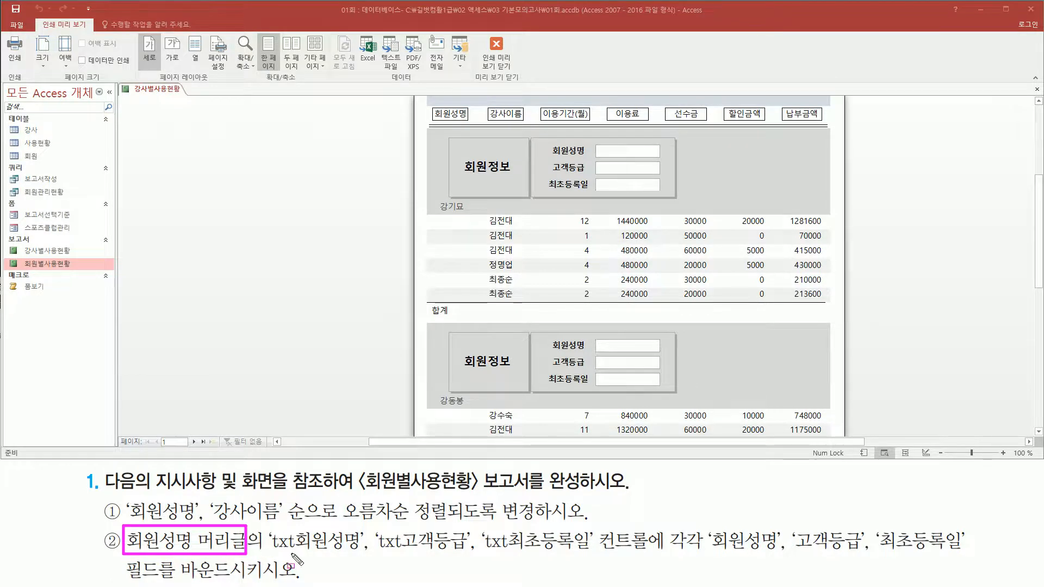
pyautogui.moveTo(270, 552); pyautogui.dragTo(598, 555)
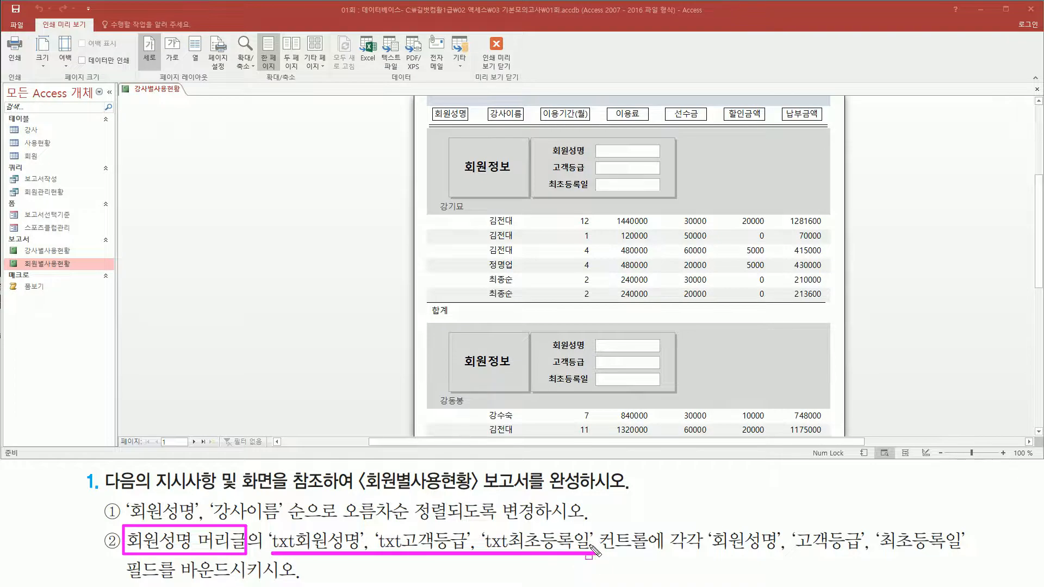
pyautogui.moveTo(669, 524)
pyautogui.mouseDown()
pyautogui.moveTo(676, 545)
pyautogui.moveTo(976, 560)
pyautogui.mouseUp()
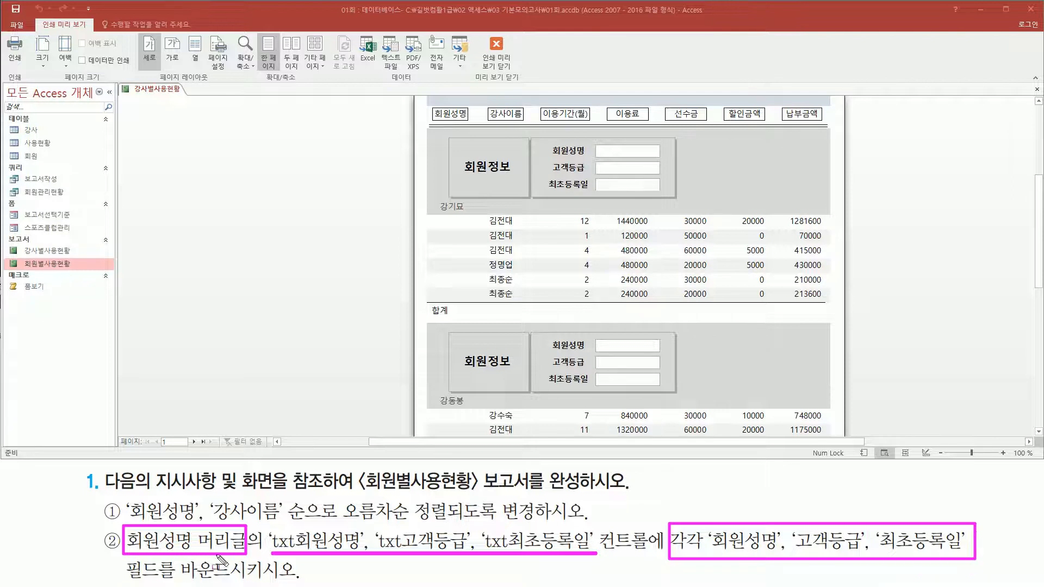
pyautogui.moveTo(185, 580); pyautogui.dragTo(309, 580)
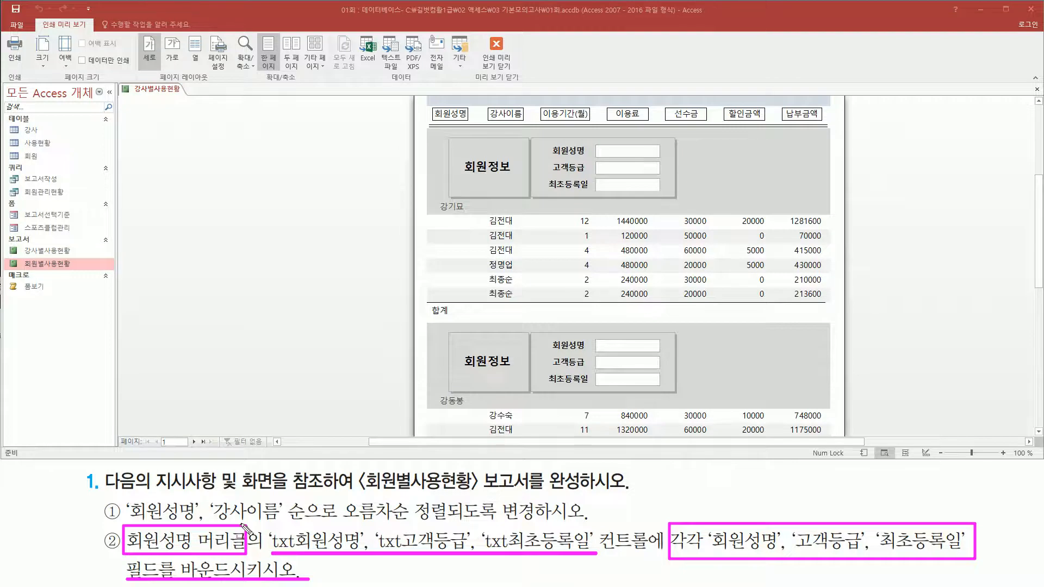
pyautogui.moveTo(430, 130)
pyautogui.mouseDown()
pyautogui.moveTo(581, 216)
pyautogui.moveTo(823, 214)
pyautogui.mouseUp()
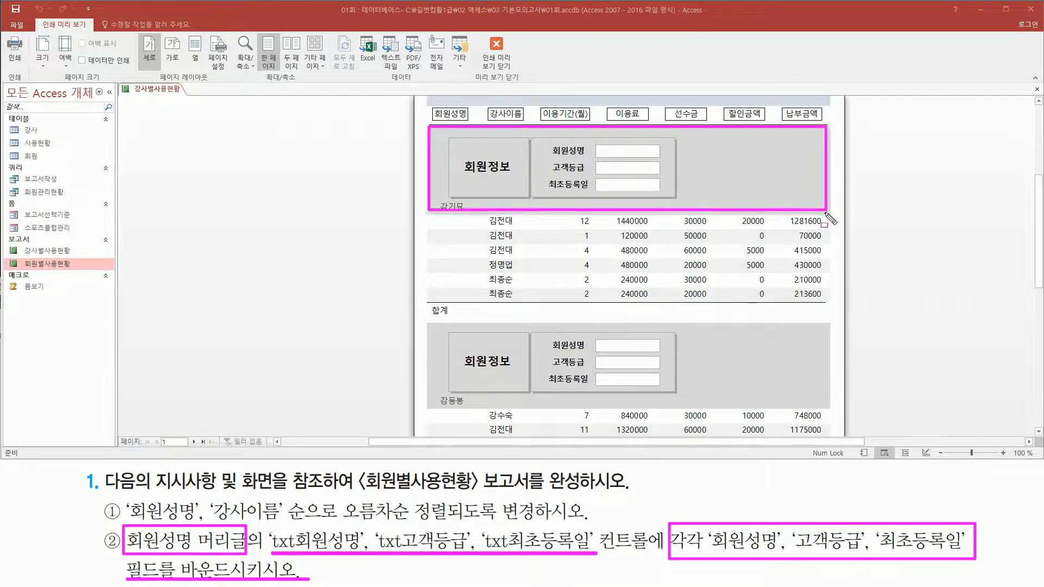
pyautogui.moveTo(427, 322)
pyautogui.mouseDown()
pyautogui.moveTo(468, 388)
pyautogui.moveTo(833, 422)
pyautogui.moveTo(832, 409)
pyautogui.mouseUp()
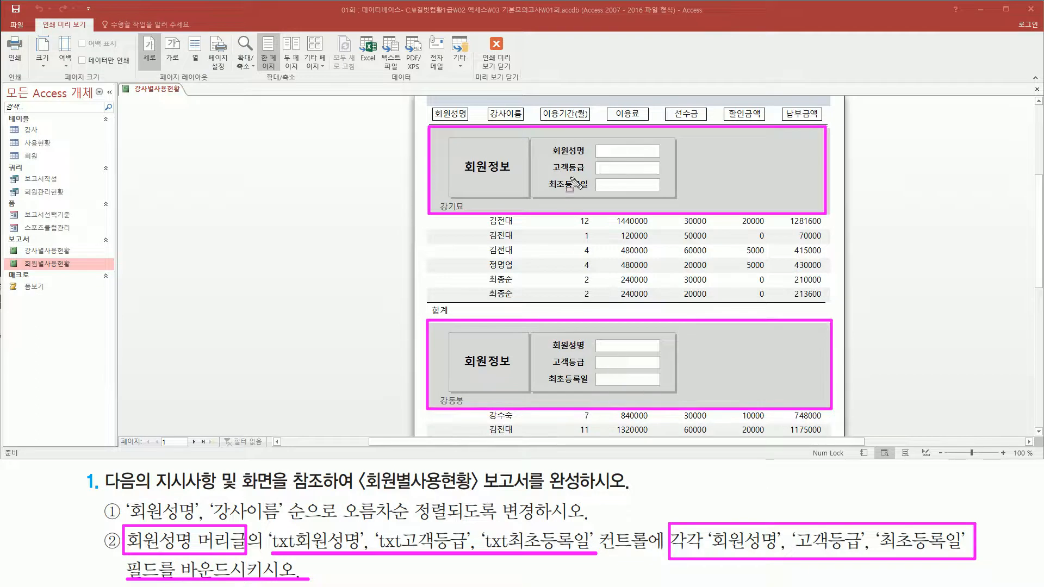
pyautogui.moveTo(552, 156); pyautogui.dragTo(588, 191)
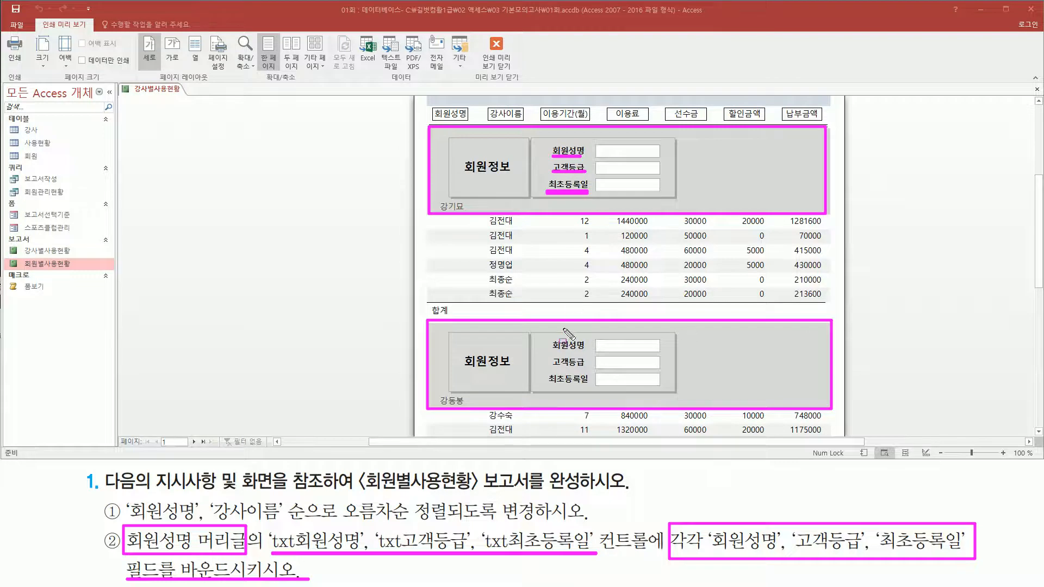
pyautogui.moveTo(548, 337); pyautogui.dragTo(587, 385)
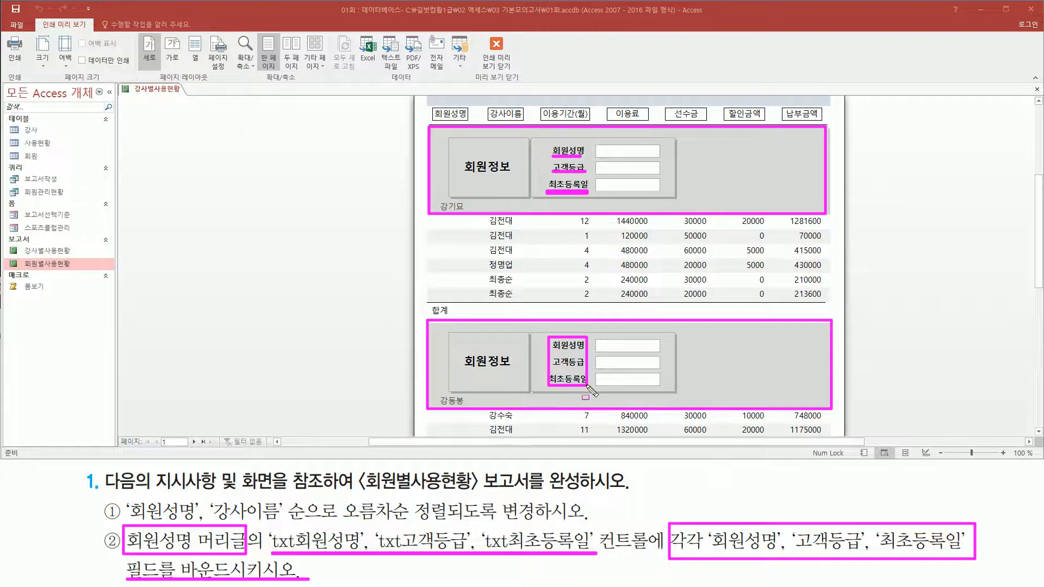
pyautogui.moveTo(597, 143); pyautogui.dragTo(648, 186)
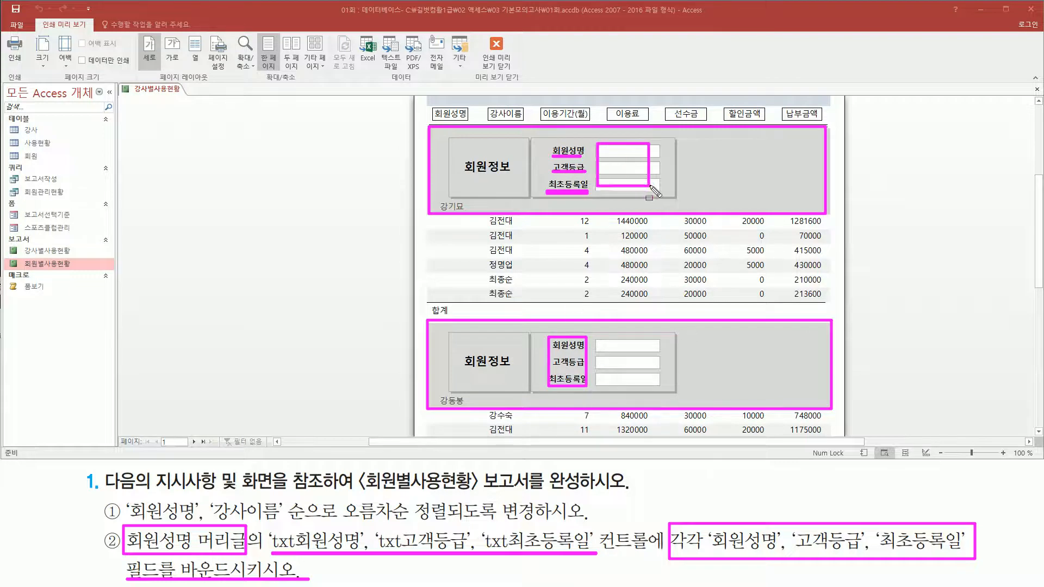
pyautogui.moveTo(598, 338); pyautogui.dragTo(661, 387)
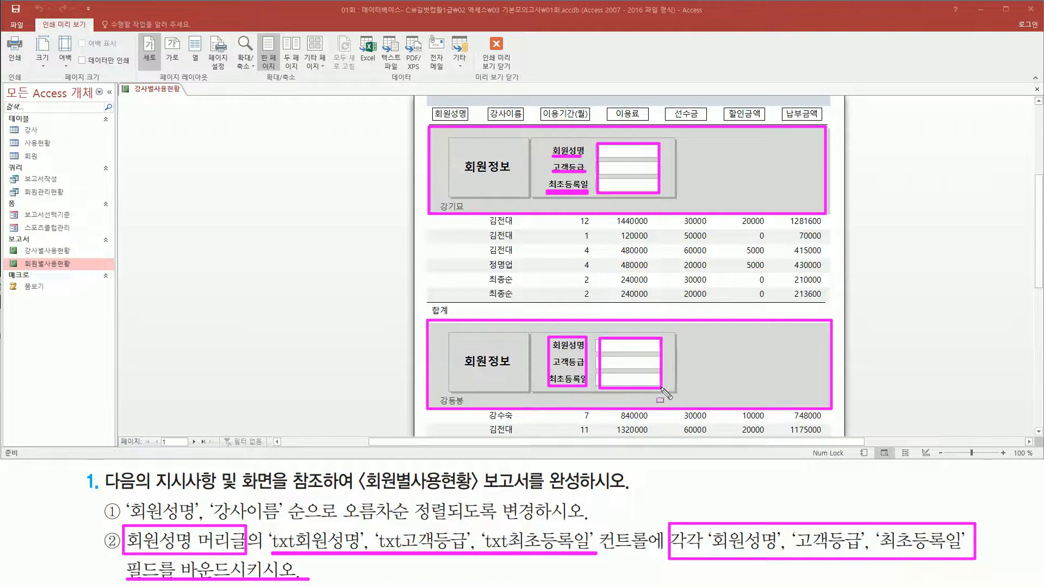
pyautogui.moveTo(270, 530); pyautogui.dragTo(598, 554)
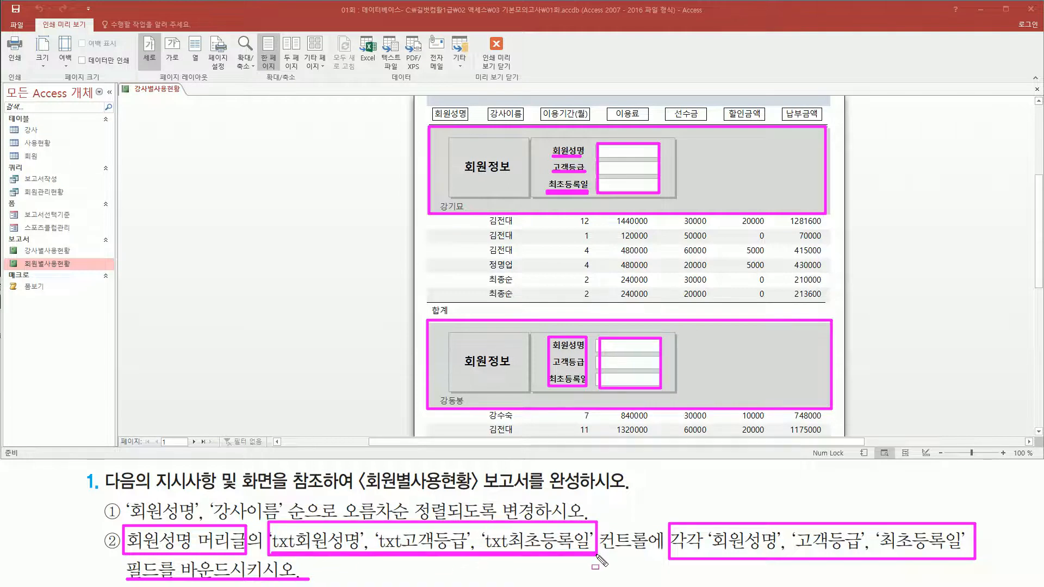
pyautogui.press('Escape')
# Return the report to Design View and display the properties of the 회원성명 text box in the 회원성명 header.
pyautogui.rightClick(161, 90)
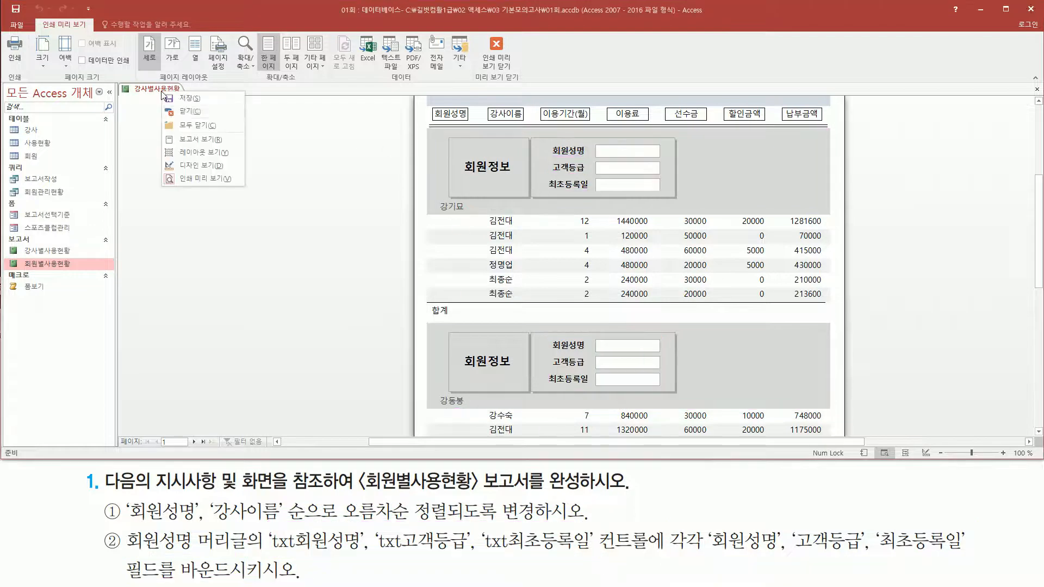
pyautogui.click(197, 165)
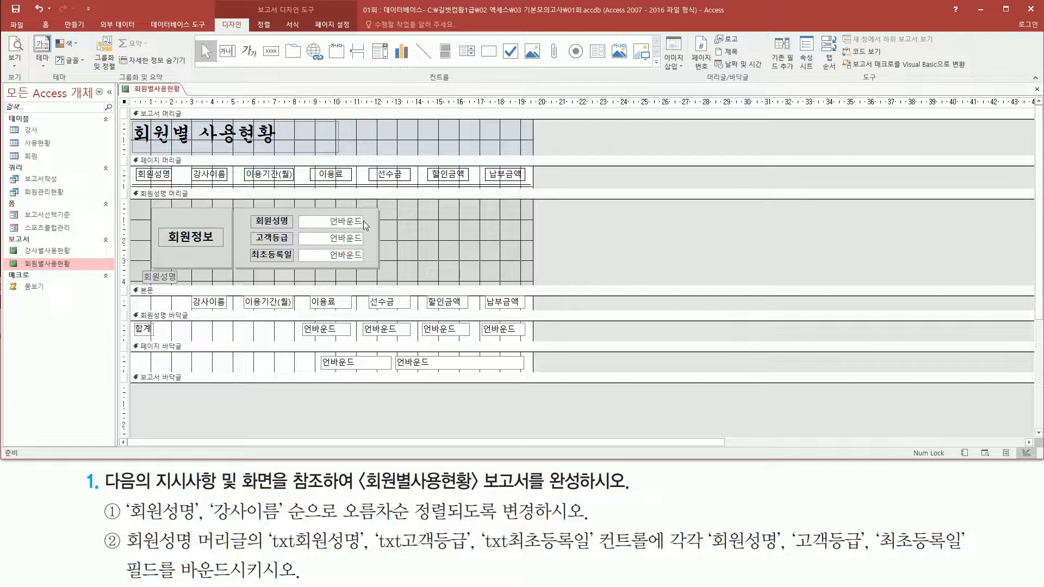
pyautogui.moveTo(294, 211); pyautogui.dragTo(376, 268)
pyautogui.press('Escape')
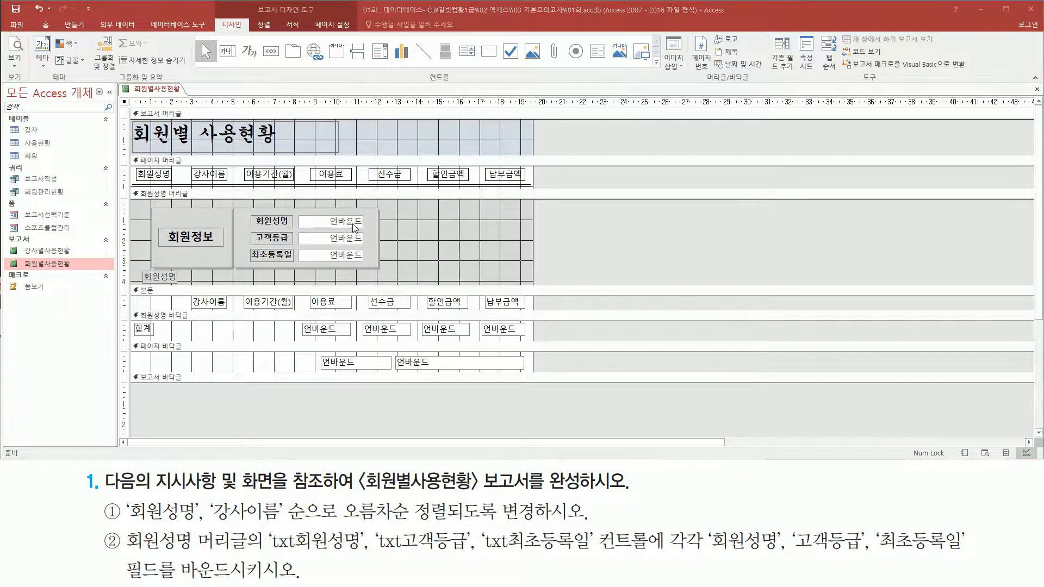
pyautogui.moveTo(301, 214); pyautogui.dragTo(354, 225)
pyautogui.press('Escape')
pyautogui.doubleClick(325, 225)
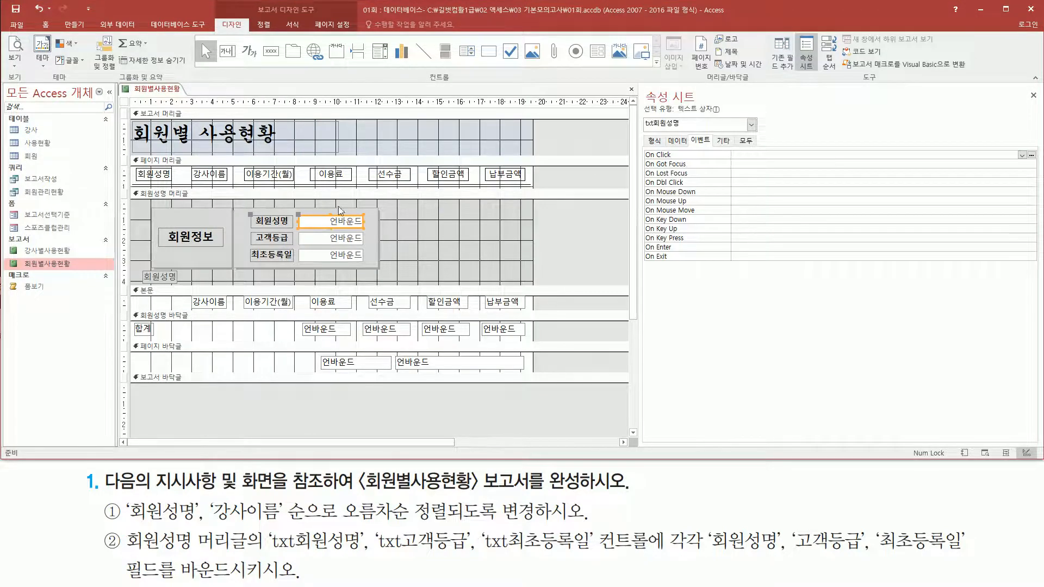
# Check the control names of the 회원성명, 고객등급 and 최초등록일 text boxes in the 회원성명 header against the instruction.
pyautogui.moveTo(644, 88)
pyautogui.mouseDown()
pyautogui.moveTo(682, 109)
pyautogui.moveTo(702, 104)
pyautogui.mouseUp()
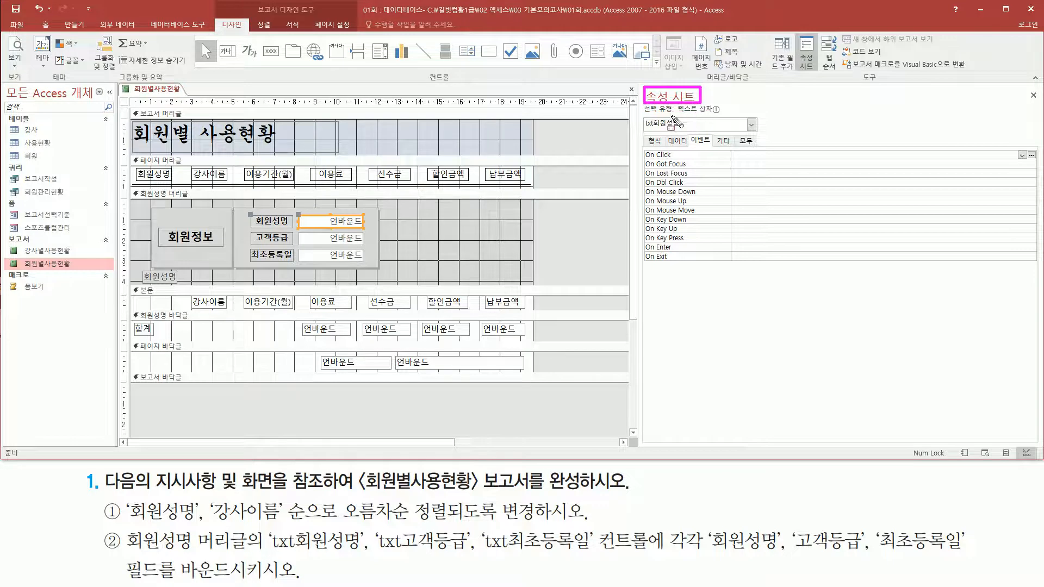
pyautogui.moveTo(646, 130); pyautogui.dragTo(686, 129)
pyautogui.moveTo(268, 555); pyautogui.dragTo(359, 556)
pyautogui.click(349, 239)
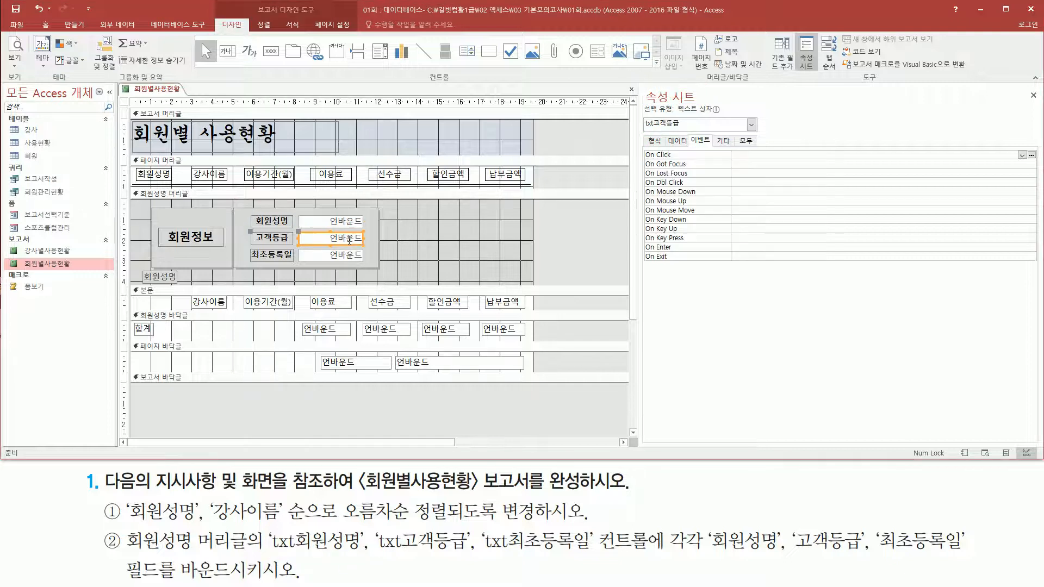
pyautogui.moveTo(645, 128); pyautogui.dragTo(682, 128)
pyautogui.moveTo(375, 555); pyautogui.dragTo(471, 554)
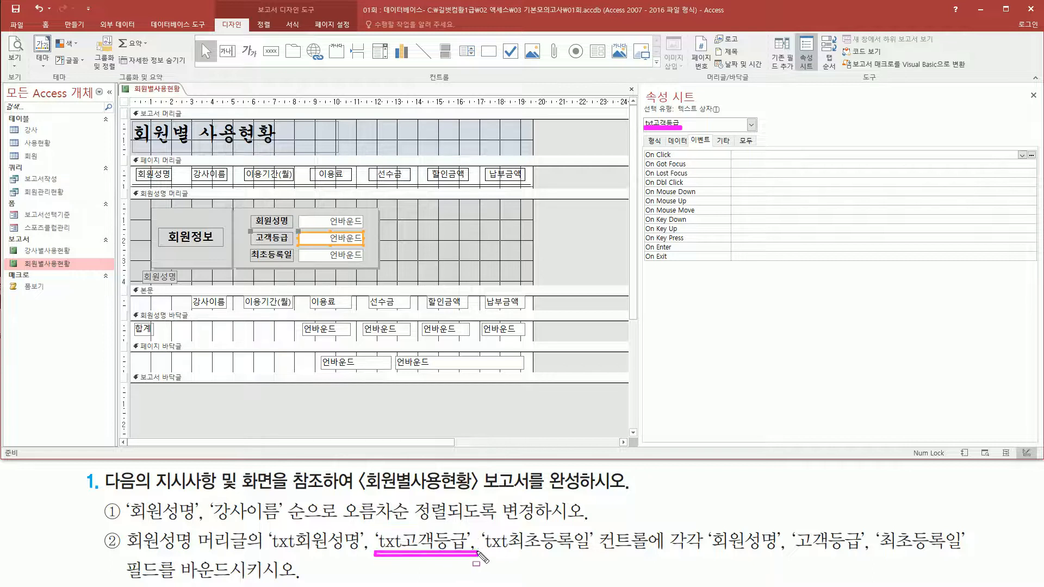
pyautogui.click(356, 259)
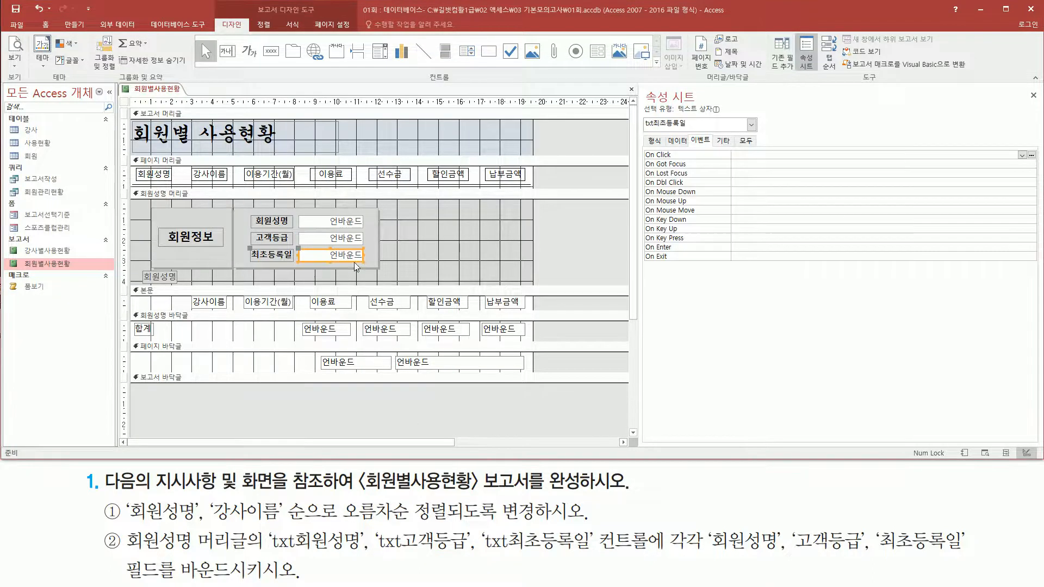
pyautogui.moveTo(302, 250); pyautogui.dragTo(373, 267)
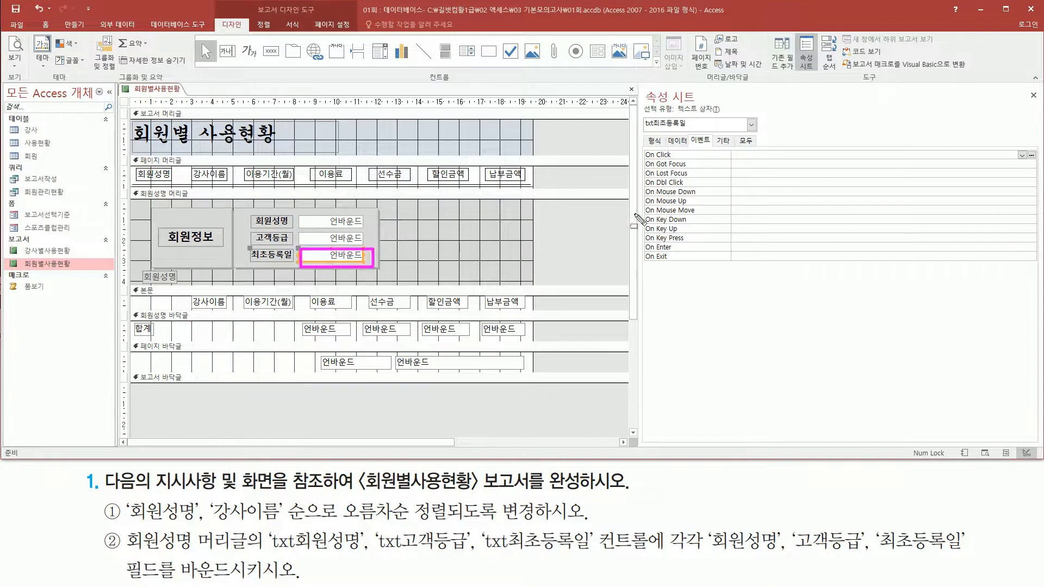
pyautogui.moveTo(643, 129); pyautogui.dragTo(688, 129)
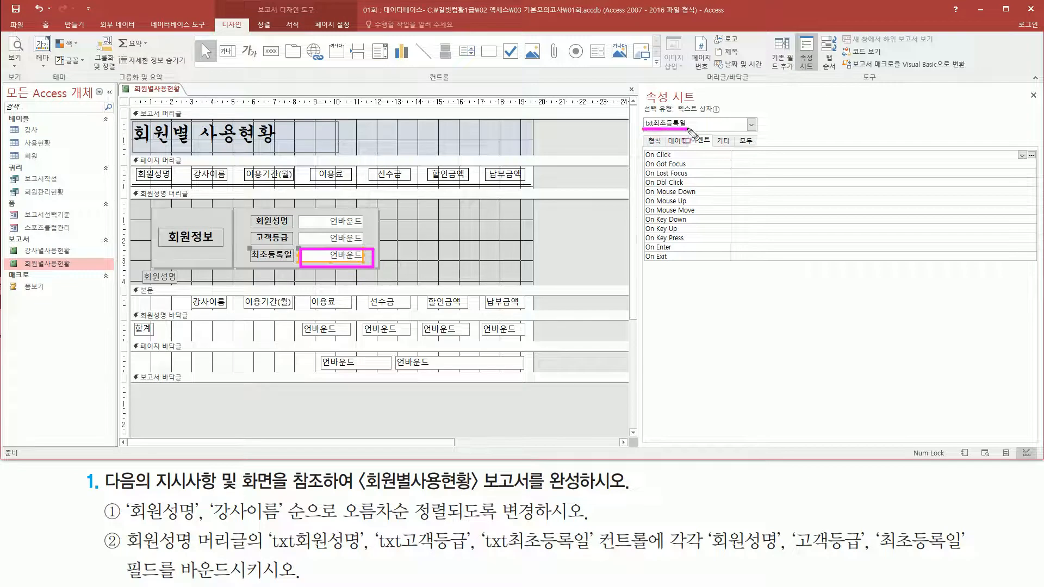
pyautogui.moveTo(482, 555); pyautogui.dragTo(595, 555)
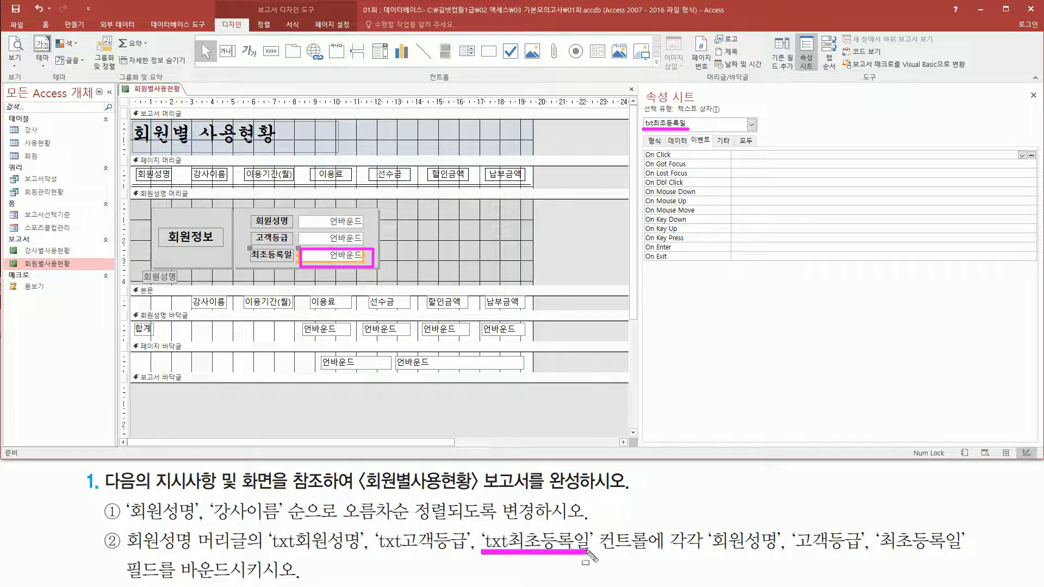
pyautogui.press('Escape')
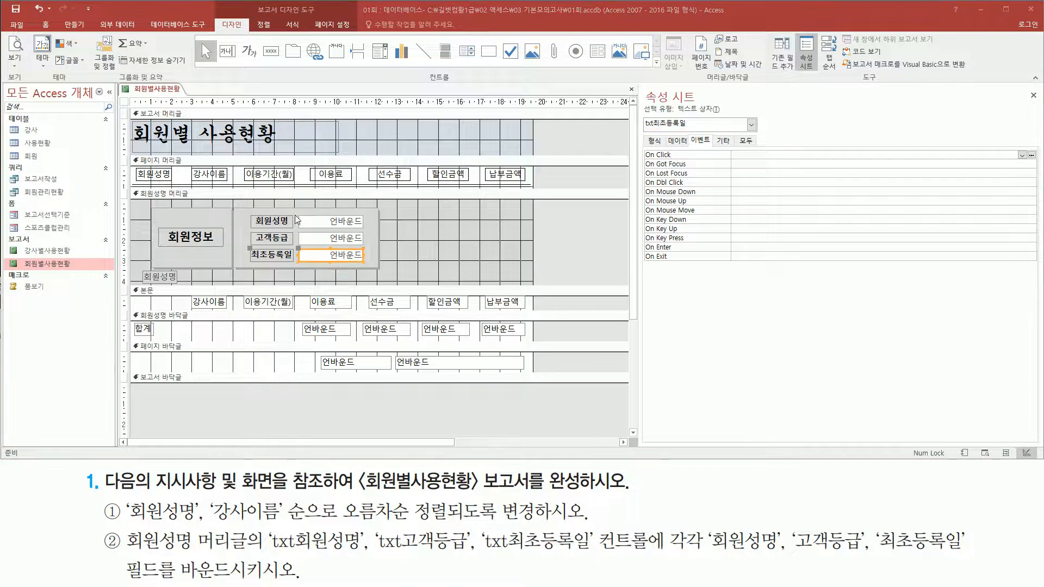
pyautogui.moveTo(299, 210); pyautogui.dragTo(370, 265)
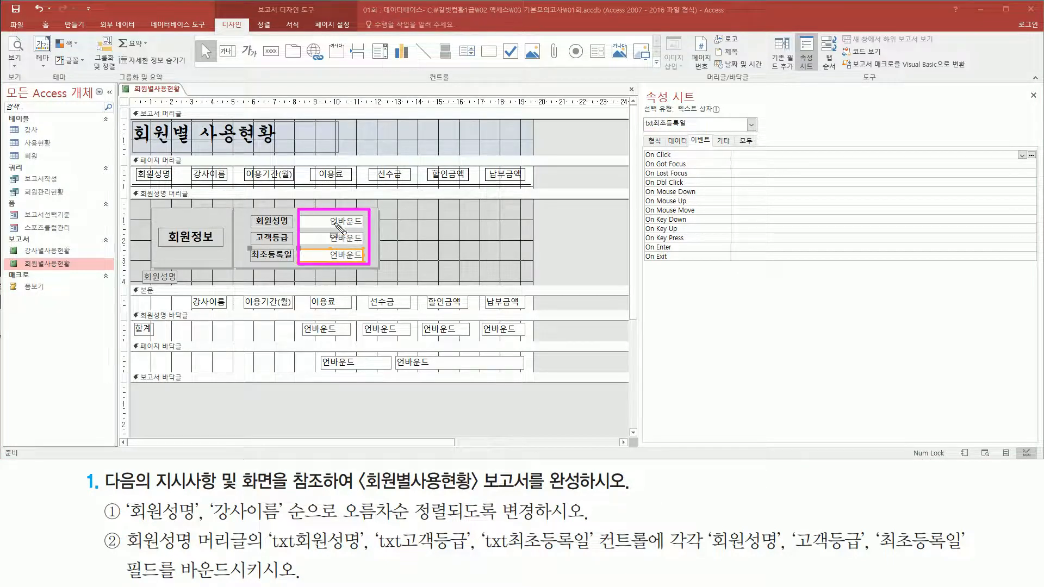
# Bind the txt회원성명 text box in the 회원성명 header to the 회원성명 field as its control source.
pyautogui.moveTo(706, 555); pyautogui.dragTo(970, 556)
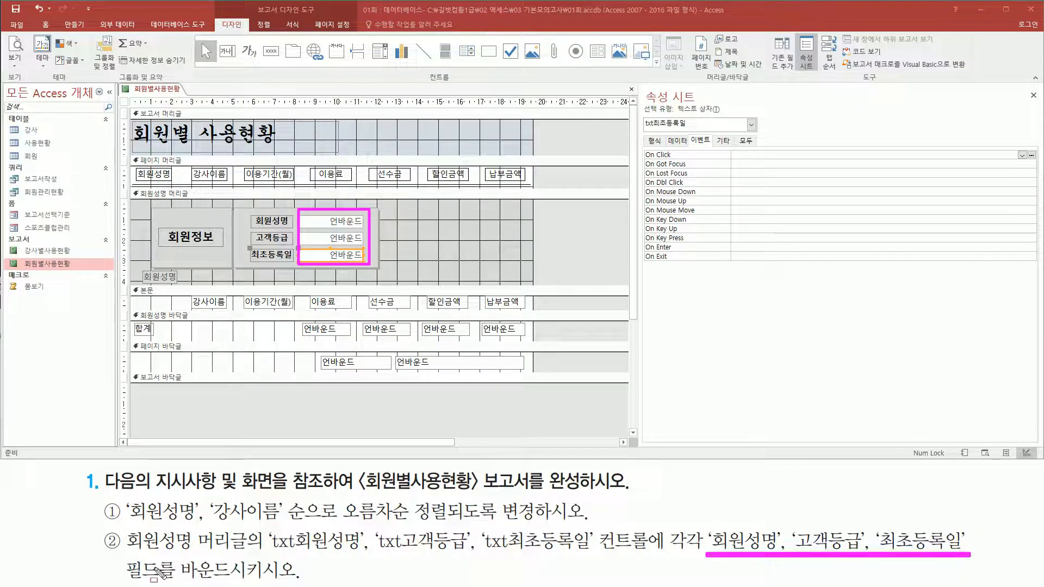
pyautogui.press('Escape')
pyautogui.click(339, 223)
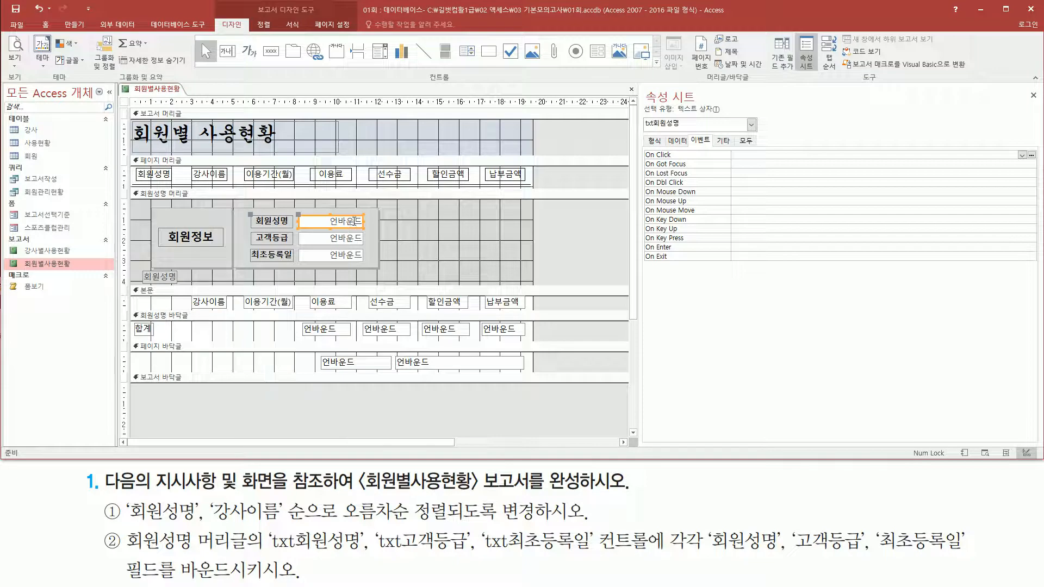
pyautogui.hotkey('ctrl', '2')
pyautogui.moveTo(664, 135); pyautogui.dragTo(690, 146)
pyautogui.press('Escape')
pyautogui.click(676, 141)
pyautogui.hotkey('ctrl', '2')
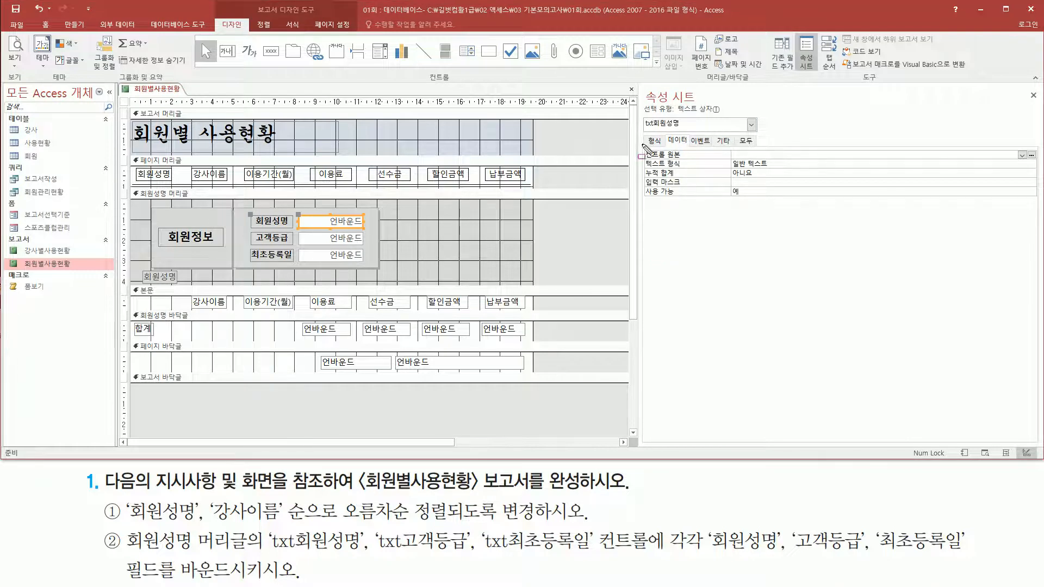
pyautogui.moveTo(643, 147); pyautogui.dragTo(689, 160)
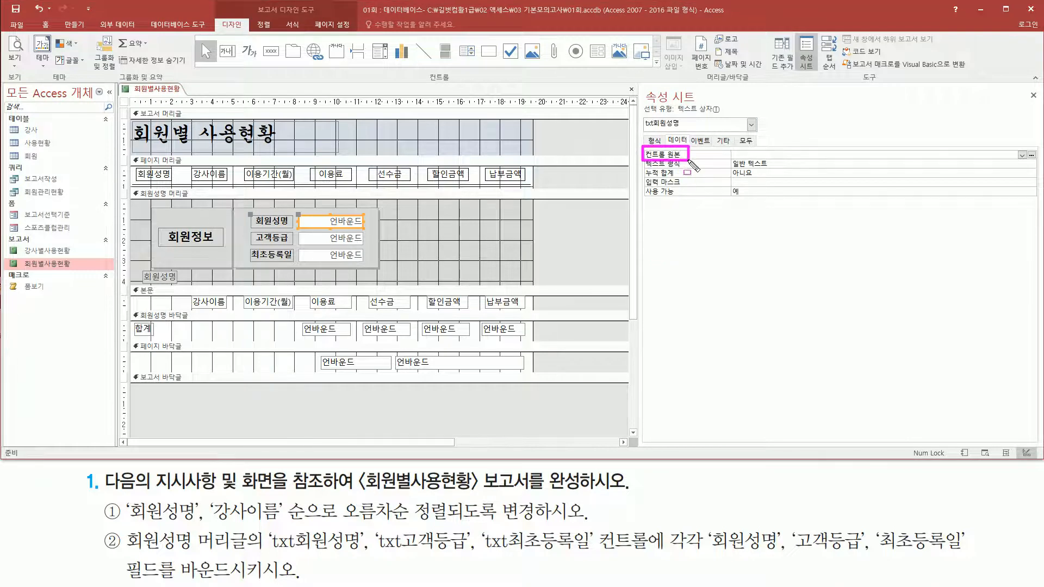
pyautogui.moveTo(1012, 147); pyautogui.dragTo(1029, 162)
pyautogui.press('Escape')
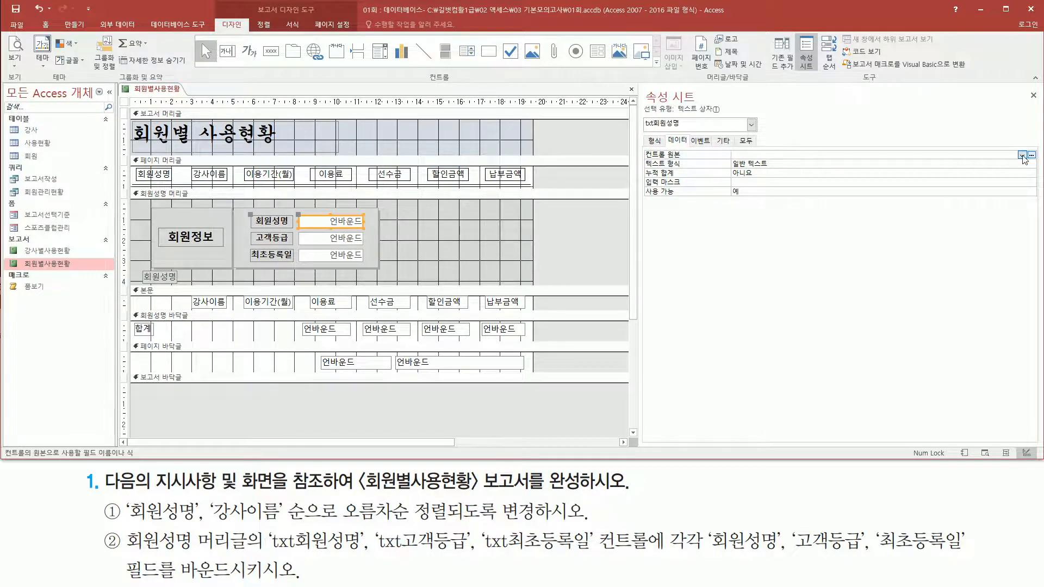
pyautogui.click(1022, 155)
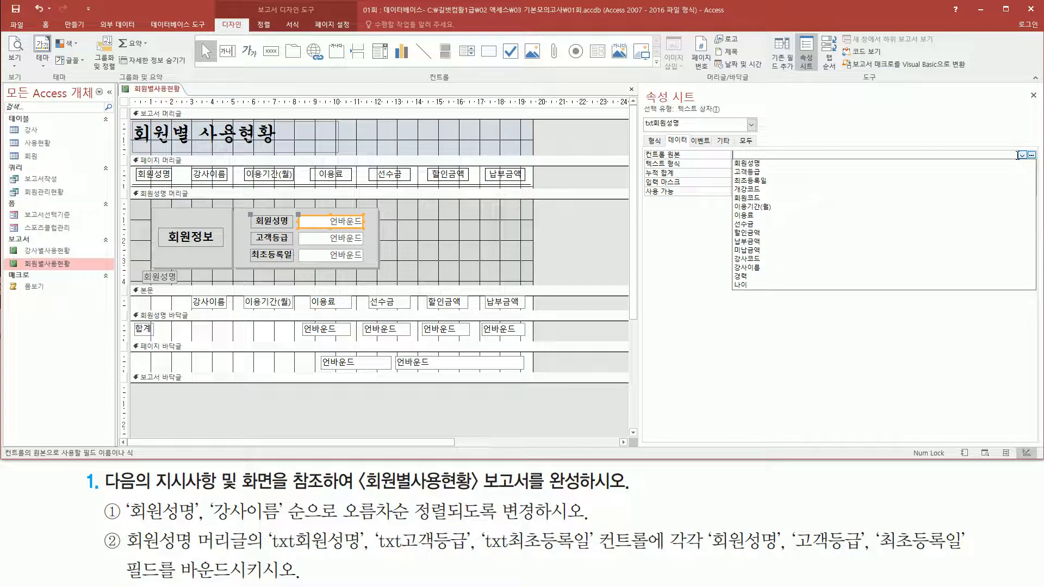
pyautogui.click(763, 165)
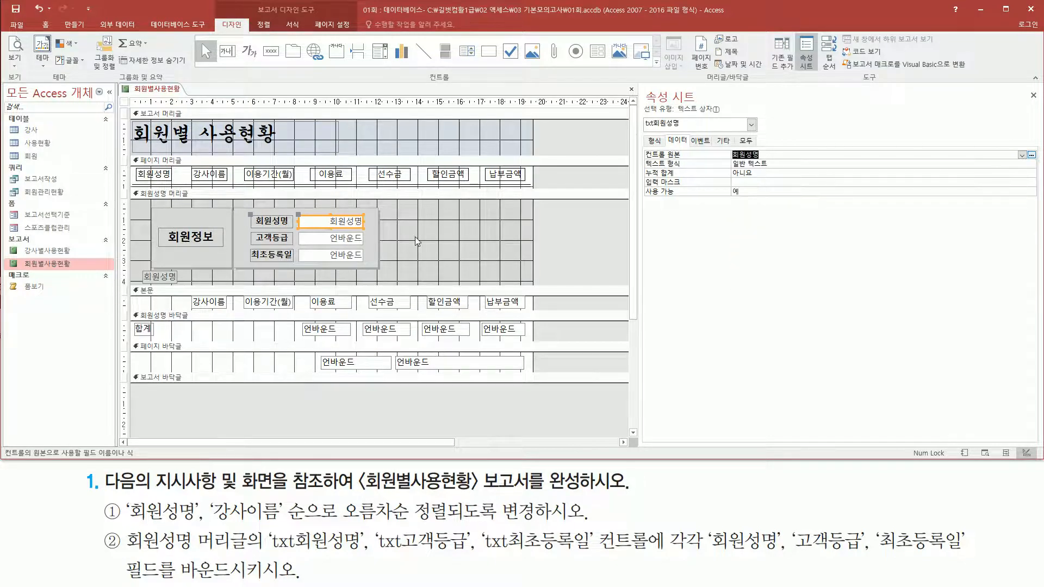
# Set the control source of the txt고객등급 text box in the 회원성명 header to the 고객등급 field.
pyautogui.click(322, 240)
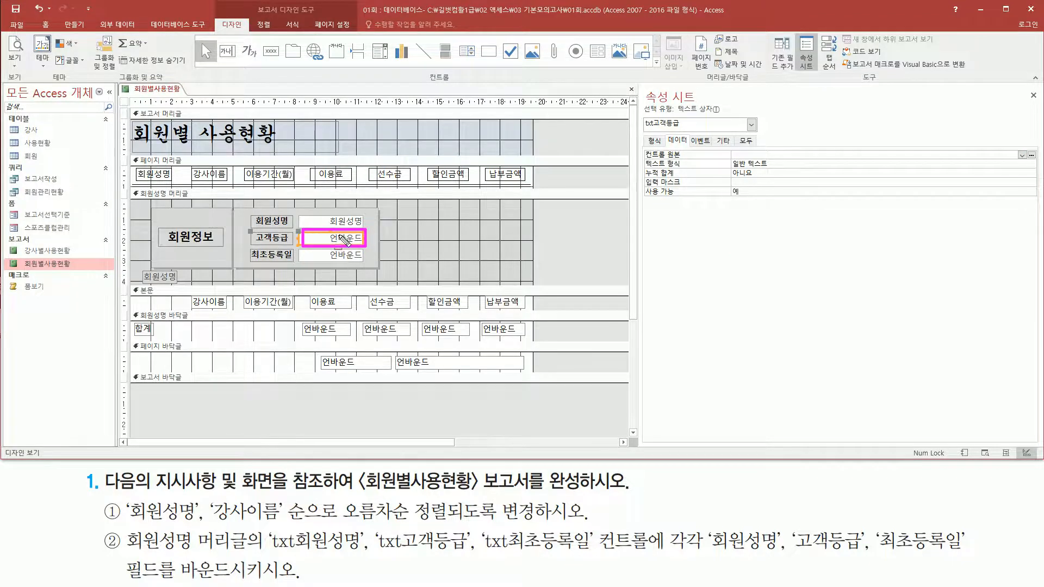
pyautogui.click(1022, 155)
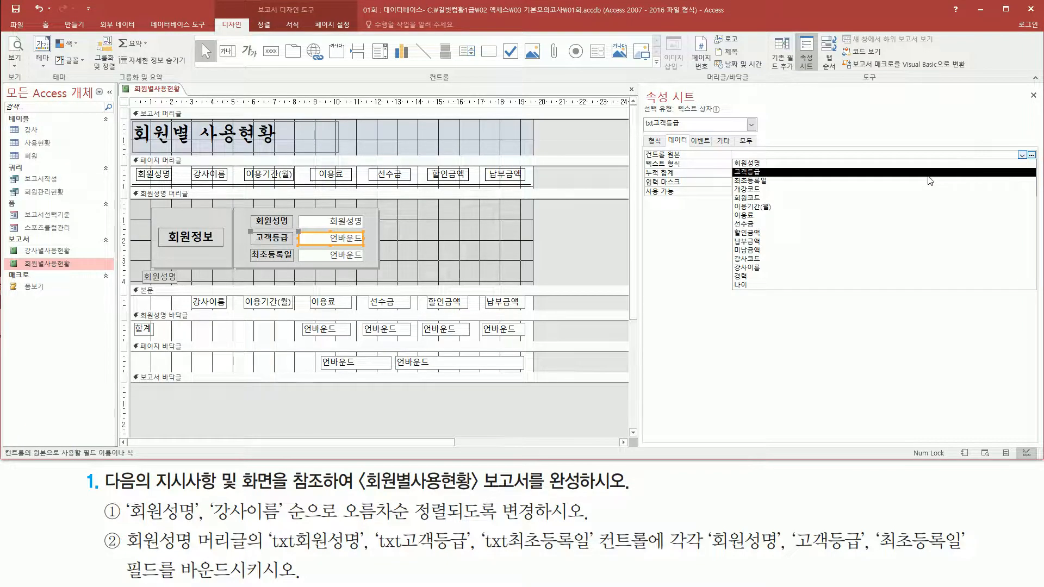
pyautogui.click(930, 172)
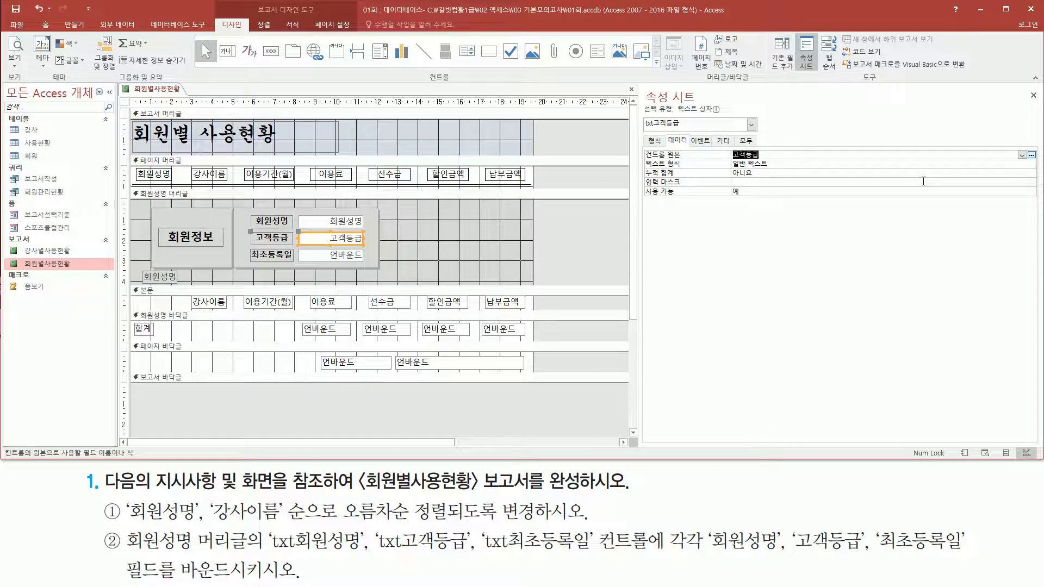
# Set the control source of the txt최초등록일 text box in the 회원성명 header to the 최초등록일 field.
pyautogui.click(353, 263)
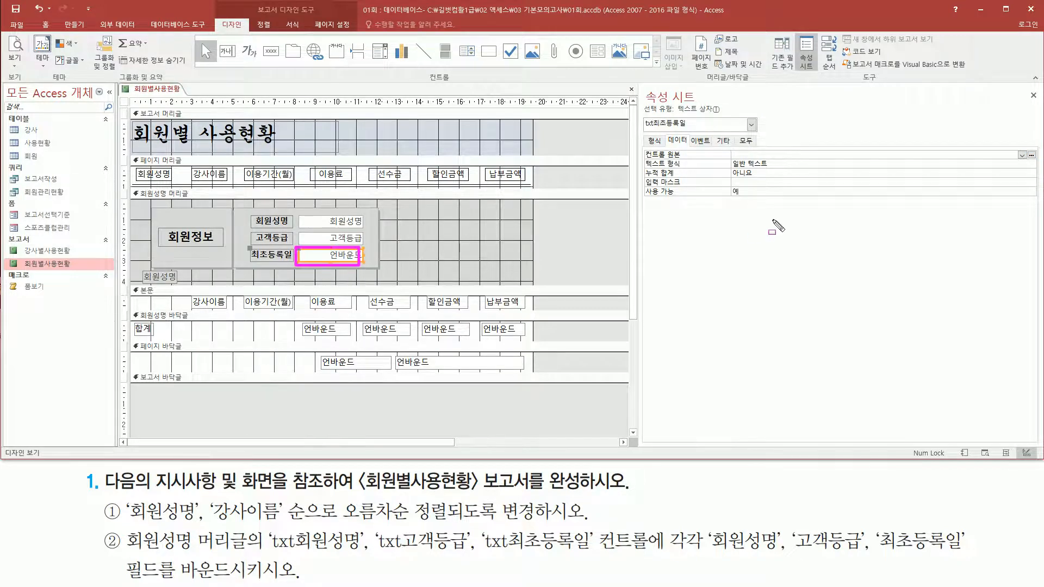
pyautogui.click(1022, 155)
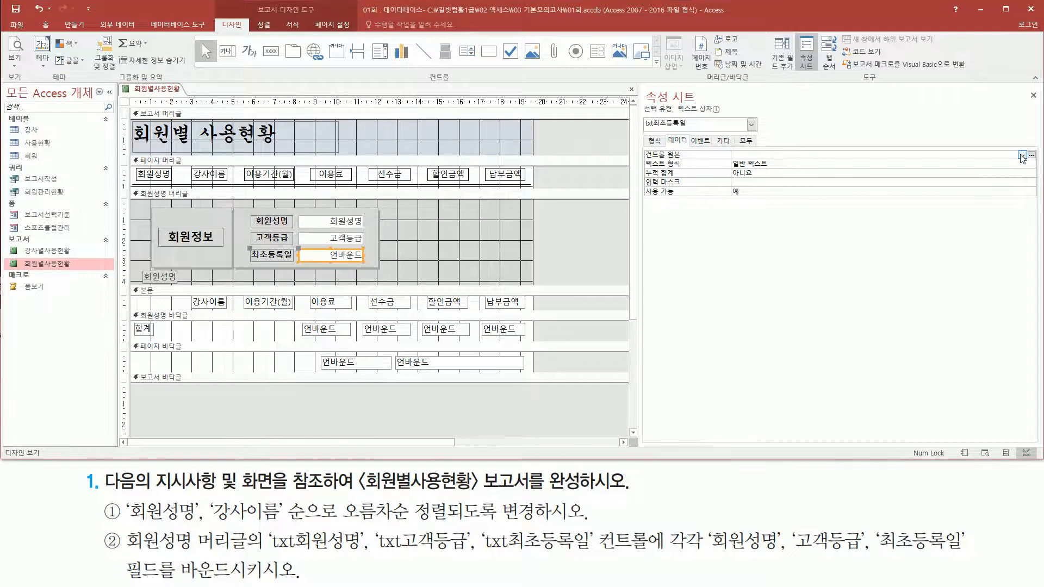
pyautogui.click(1022, 156)
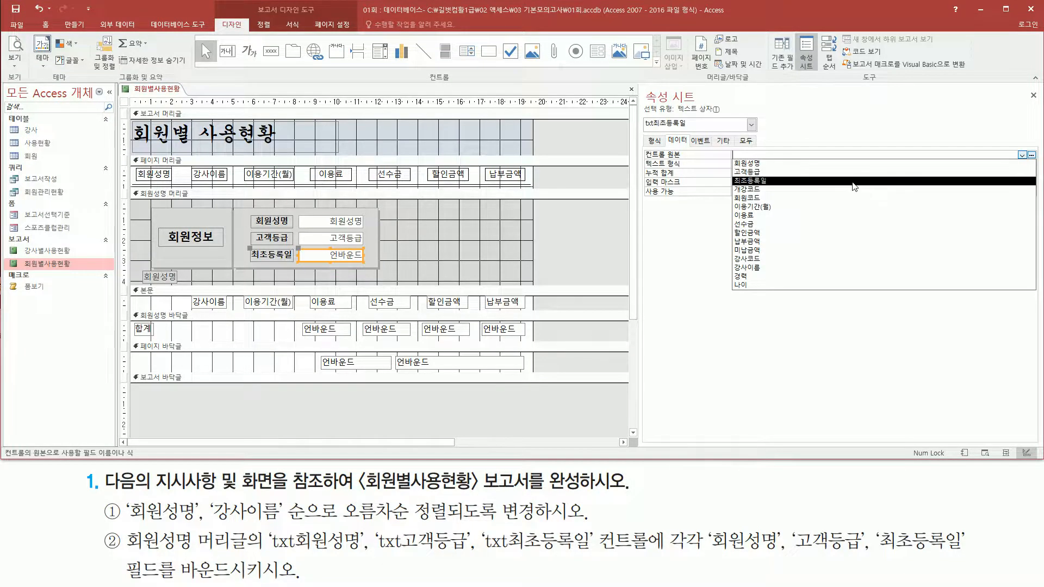
pyautogui.click(854, 181)
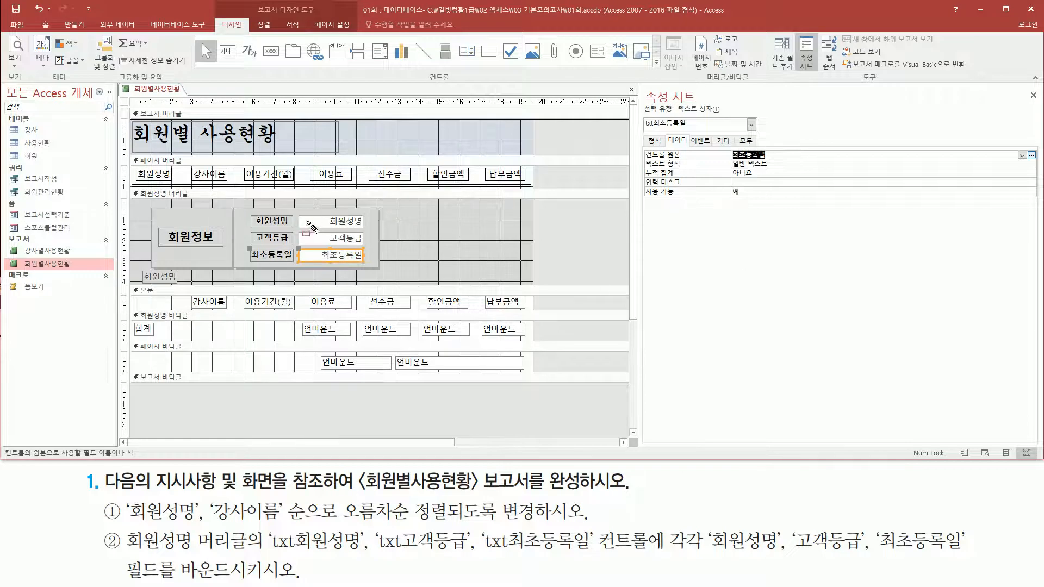
pyautogui.moveTo(299, 212); pyautogui.dragTo(366, 264)
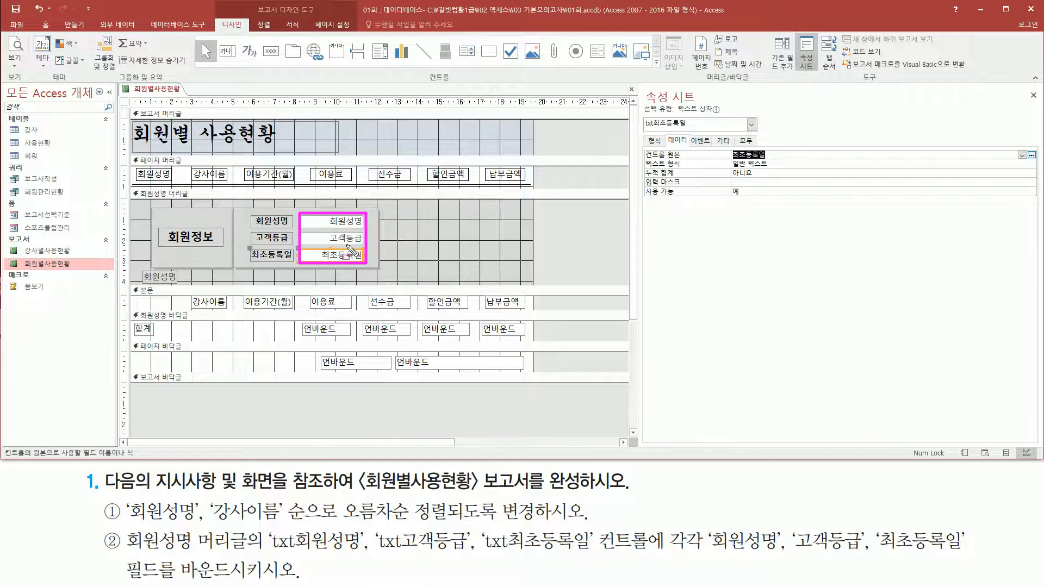
# Show the 회원별사용현황 report in Print Preview and check the 회원성명, 고객등급 and 최초등록일 boxes of the member groups.
pyautogui.moveTo(134, 82); pyautogui.dragTo(181, 98)
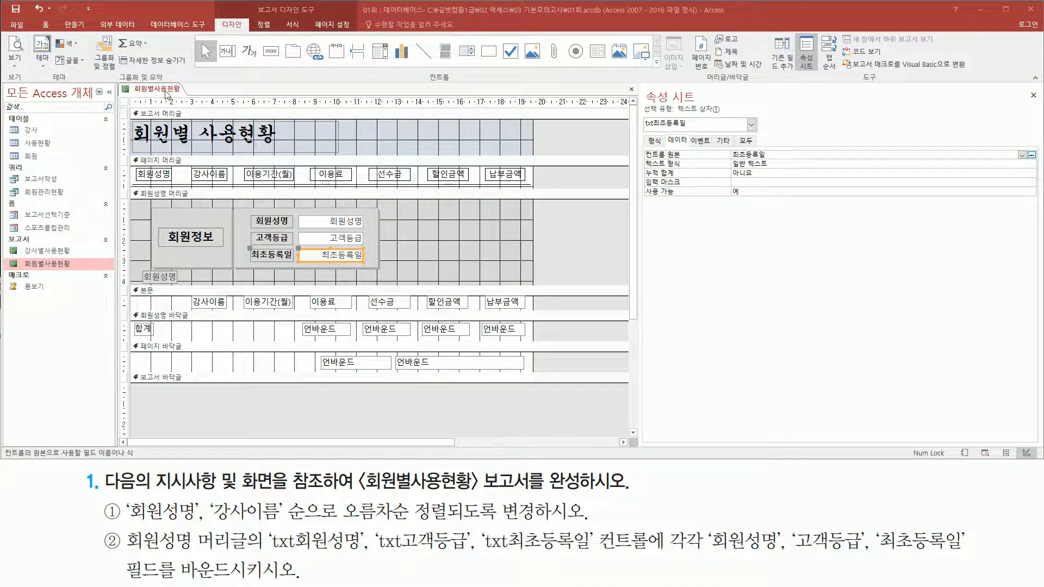
pyautogui.rightClick(166, 91)
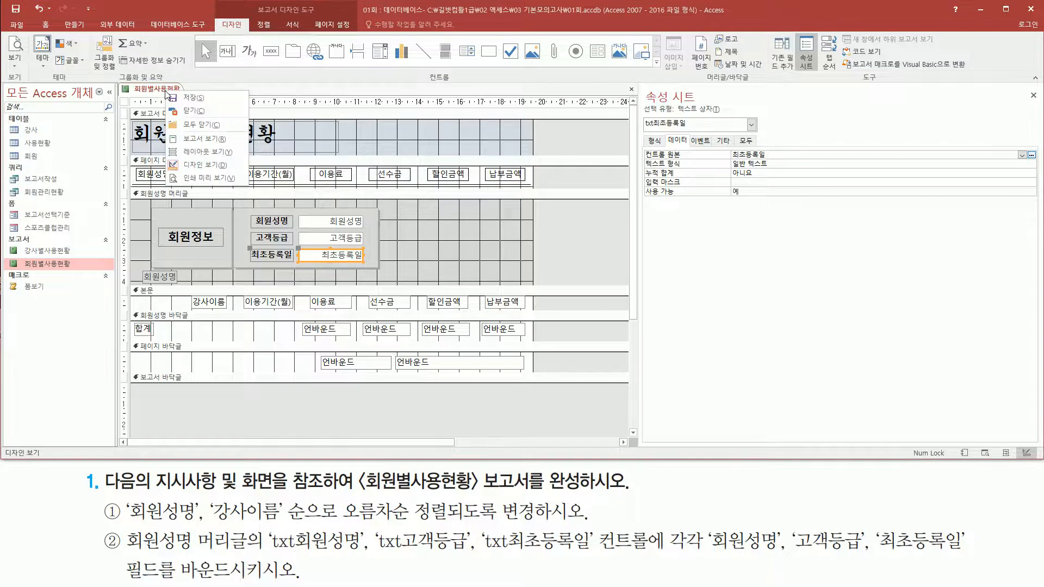
pyautogui.click(198, 179)
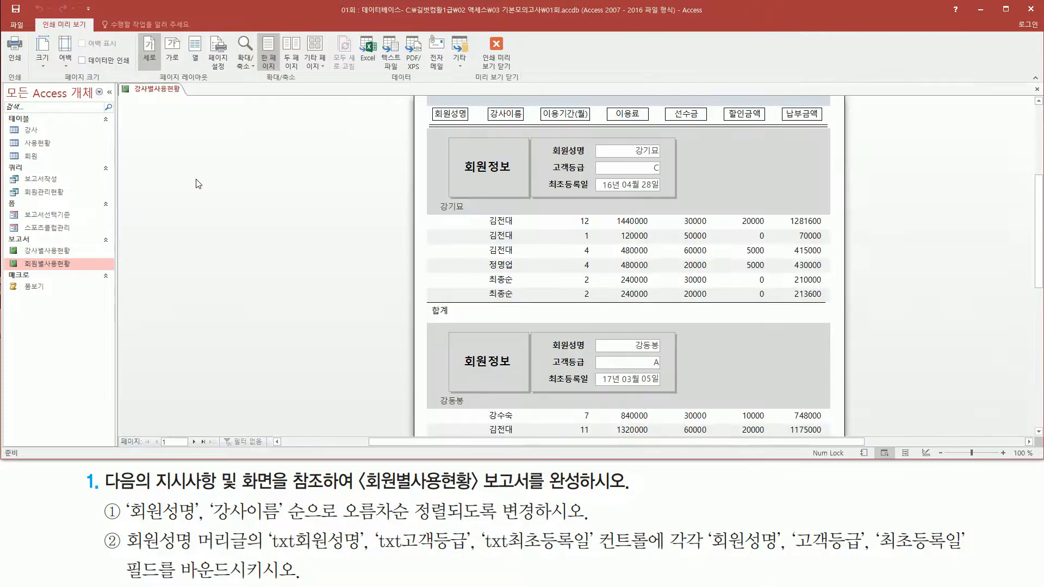
pyautogui.moveTo(594, 140)
pyautogui.mouseDown()
pyautogui.moveTo(609, 178)
pyautogui.moveTo(665, 198)
pyautogui.mouseUp()
pyautogui.moveTo(592, 338)
pyautogui.mouseDown()
pyautogui.moveTo(592, 354)
pyautogui.moveTo(668, 391)
pyautogui.mouseUp()
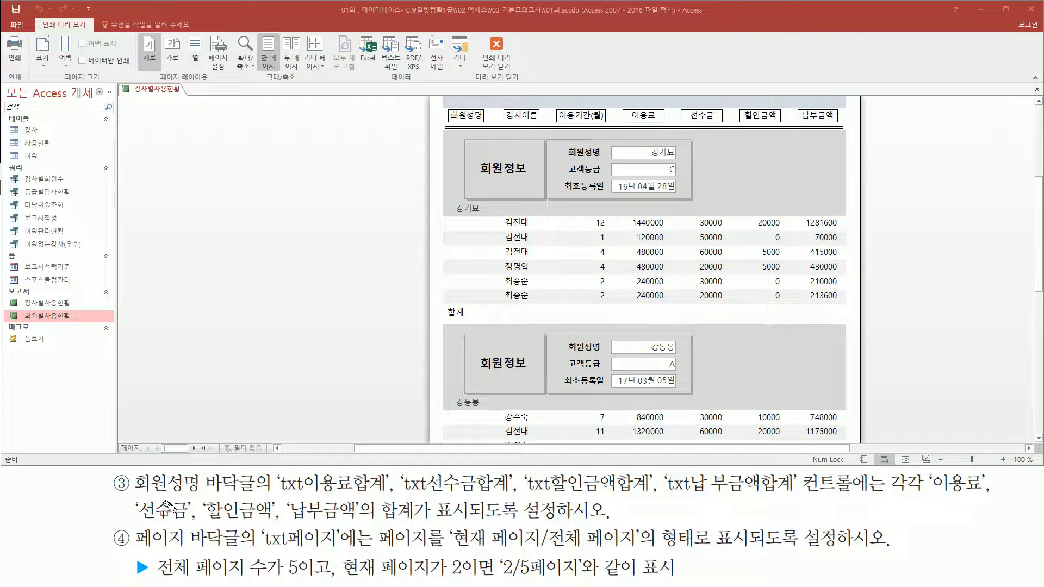
# Compare the 합계 row of the previewed report with the instruction to total 이용료, 선수금, 할인금액 and 납부금액 per member.
pyautogui.moveTo(129, 496); pyautogui.dragTo(791, 496)
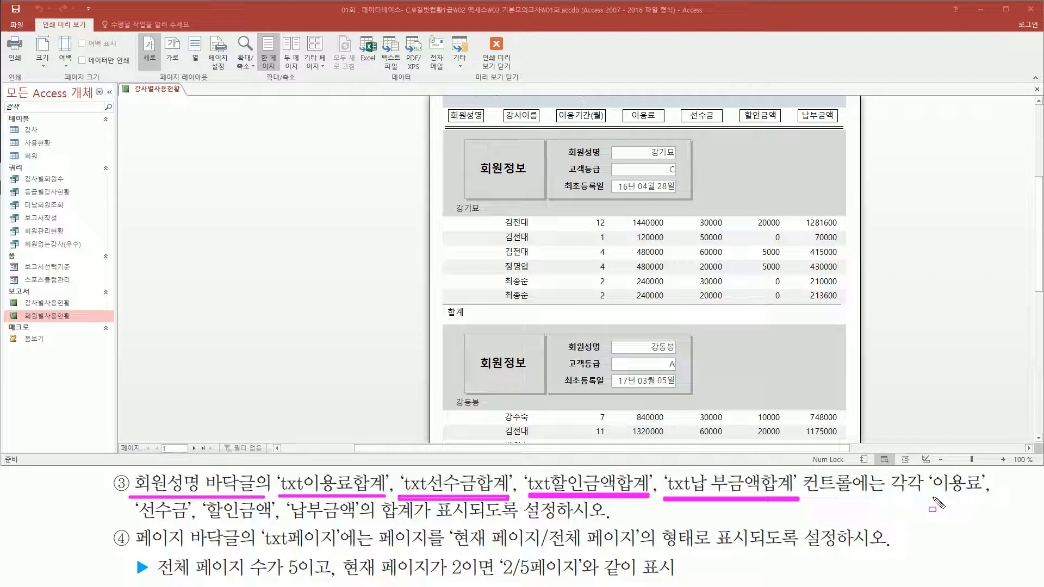
pyautogui.moveTo(930, 496); pyautogui.dragTo(994, 497)
pyautogui.moveTo(138, 522); pyautogui.dragTo(607, 526)
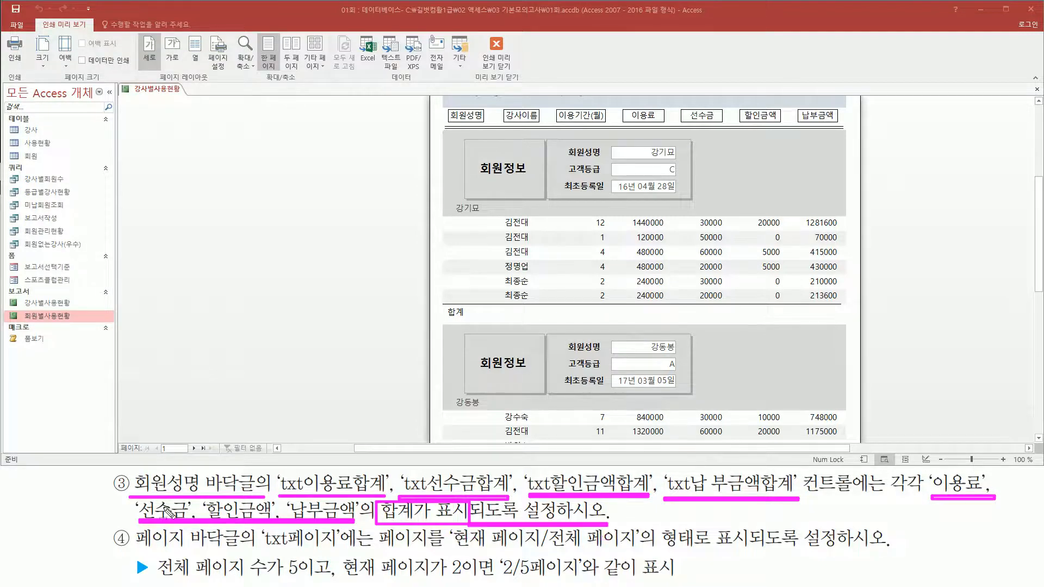
pyautogui.moveTo(442, 303); pyautogui.dragTo(852, 329)
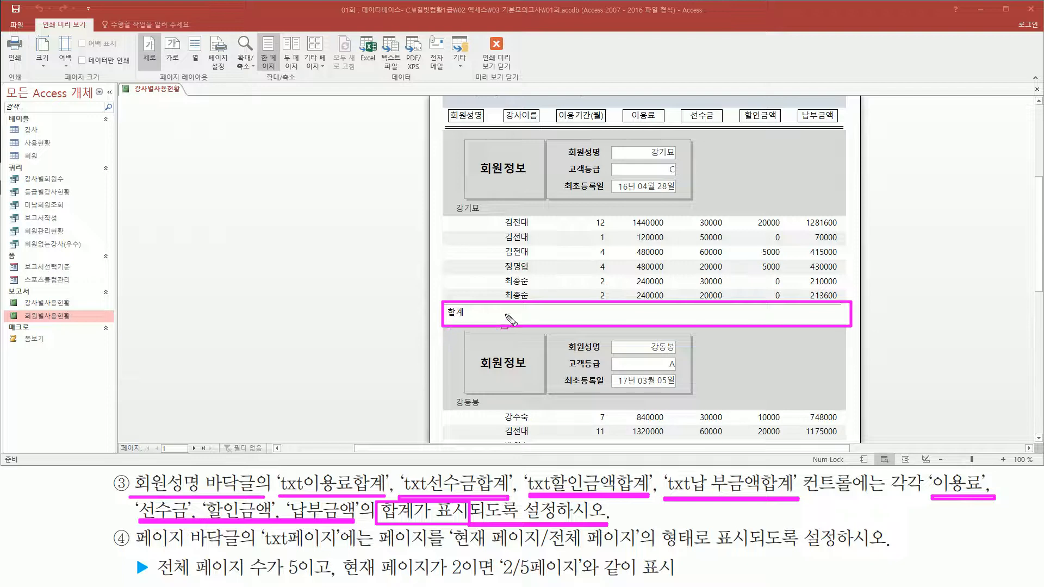
pyautogui.moveTo(628, 308); pyautogui.dragTo(666, 324)
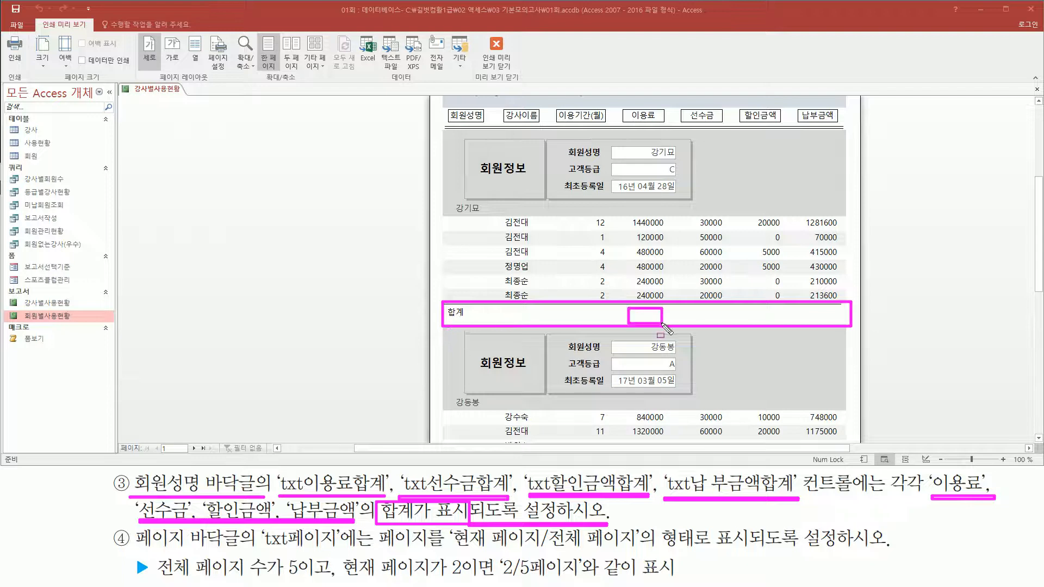
pyautogui.moveTo(625, 108); pyautogui.dragTo(654, 126)
pyautogui.moveTo(696, 307); pyautogui.dragTo(727, 322)
pyautogui.moveTo(683, 107); pyautogui.dragTo(726, 126)
pyautogui.moveTo(752, 308); pyautogui.dragTo(788, 326)
pyautogui.moveTo(742, 106); pyautogui.dragTo(783, 121)
pyautogui.moveTo(817, 316); pyautogui.dragTo(846, 308)
pyautogui.moveTo(791, 103); pyautogui.dragTo(840, 126)
pyautogui.moveTo(633, 212); pyautogui.dragTo(673, 292)
pyautogui.moveTo(698, 210)
pyautogui.mouseDown()
pyautogui.moveTo(728, 304)
pyautogui.moveTo(727, 292)
pyautogui.mouseUp()
pyautogui.moveTo(757, 213); pyautogui.dragTo(787, 302)
pyautogui.moveTo(809, 215); pyautogui.dragTo(844, 303)
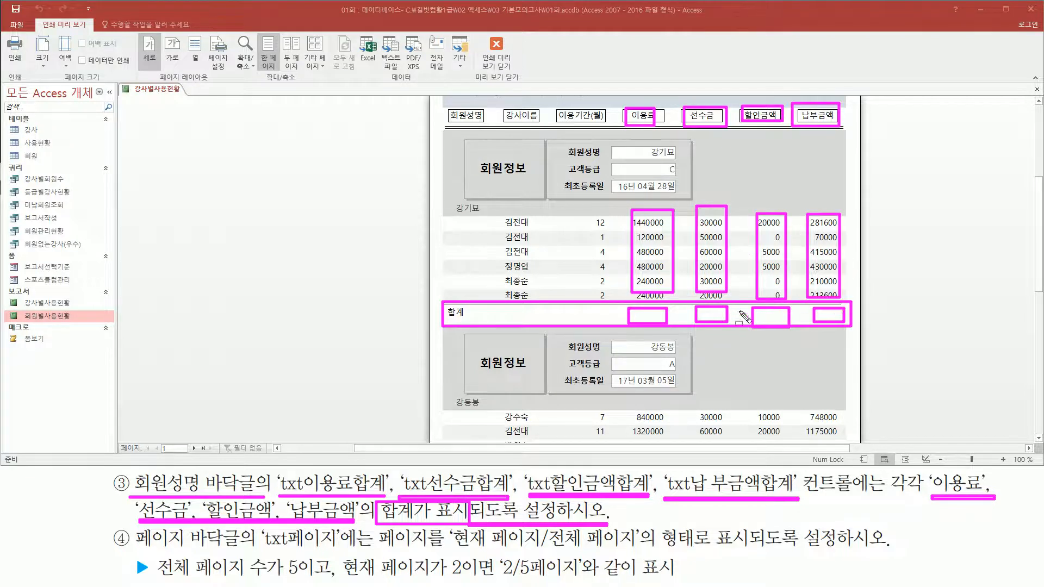
# Return the report to Design View and locate the four unbound total boxes in the 회원성명 footer.
pyautogui.press('Escape')
pyautogui.rightClick(371, 167)
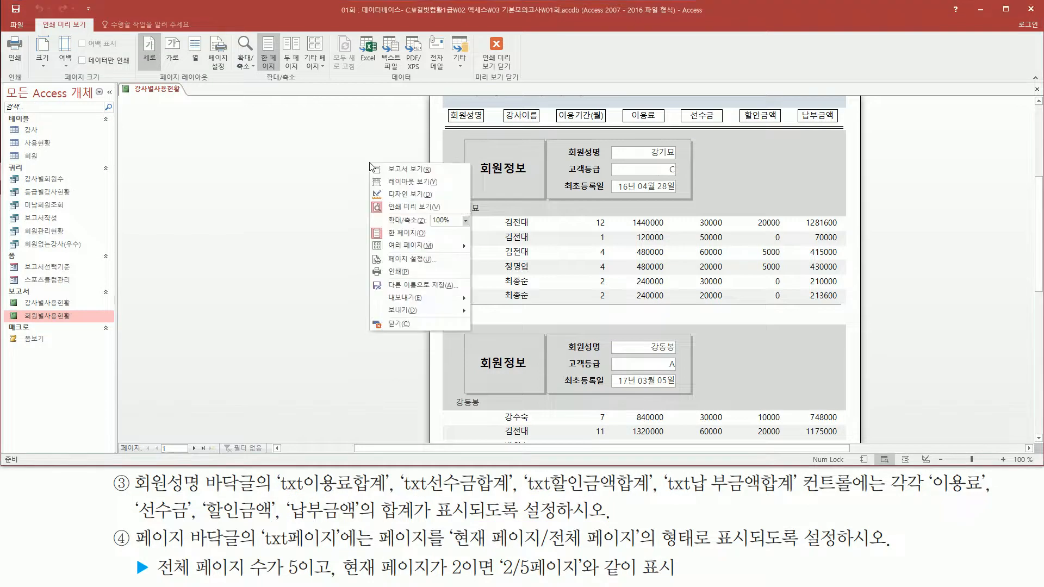
pyautogui.click(399, 195)
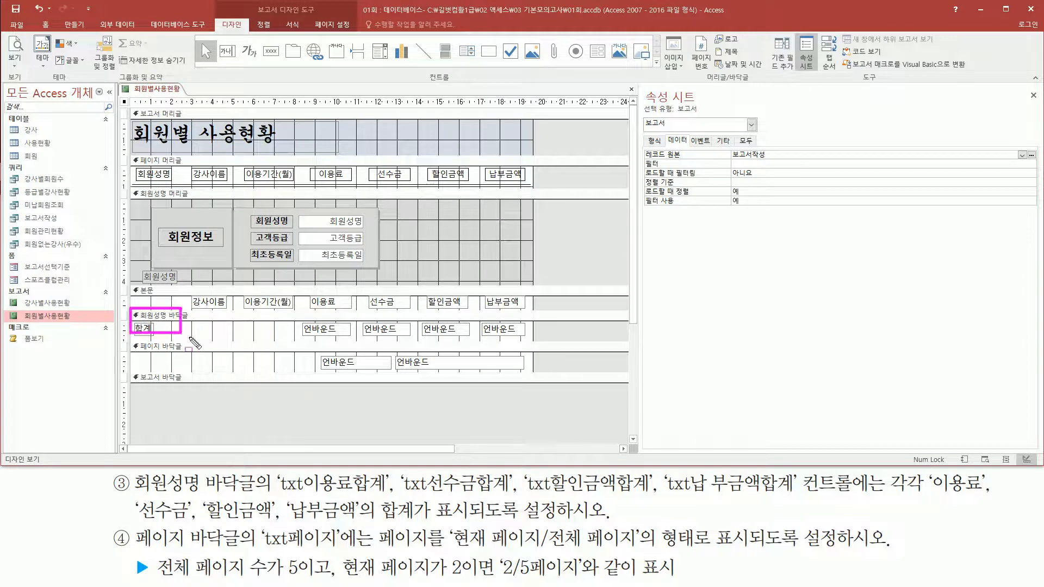
pyautogui.moveTo(284, 339); pyautogui.dragTo(537, 337)
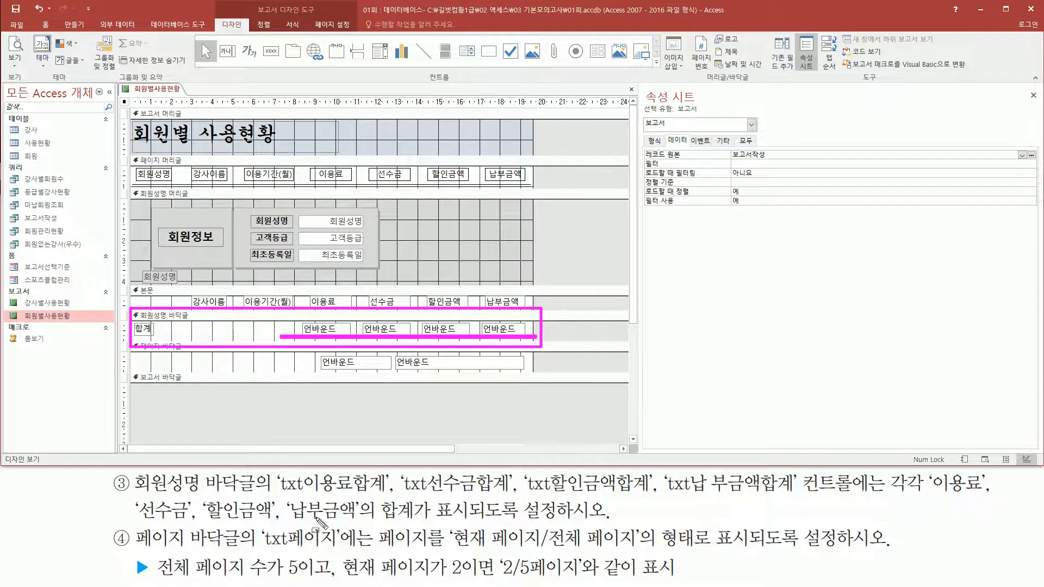
pyautogui.moveTo(374, 496)
pyautogui.mouseDown()
pyautogui.moveTo(417, 523)
pyautogui.moveTo(479, 521)
pyautogui.mouseUp()
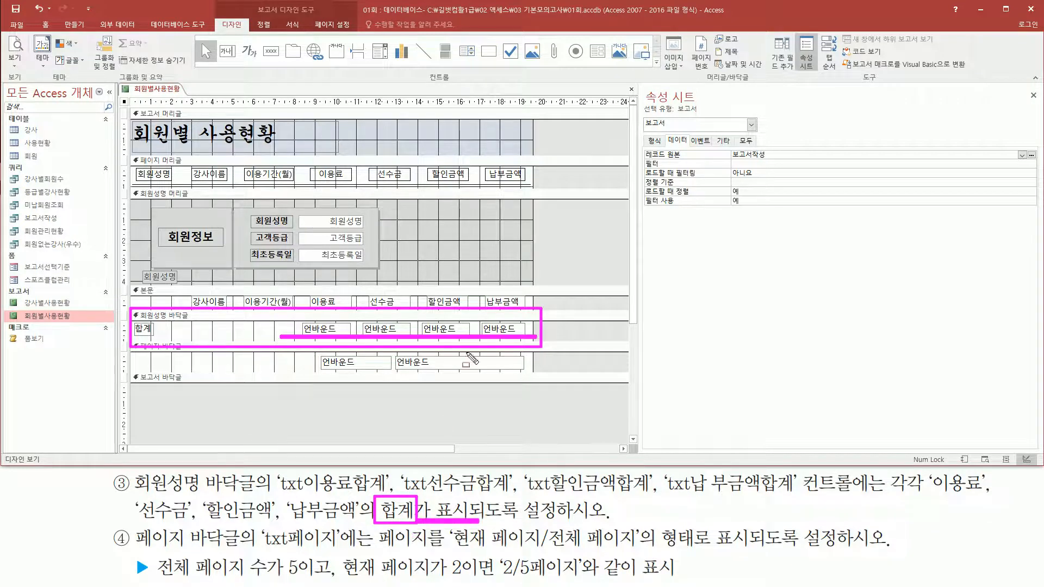
# Check the control names of the four unbound text boxes in the 회원성명 footer against the instruction.
pyautogui.click(349, 330)
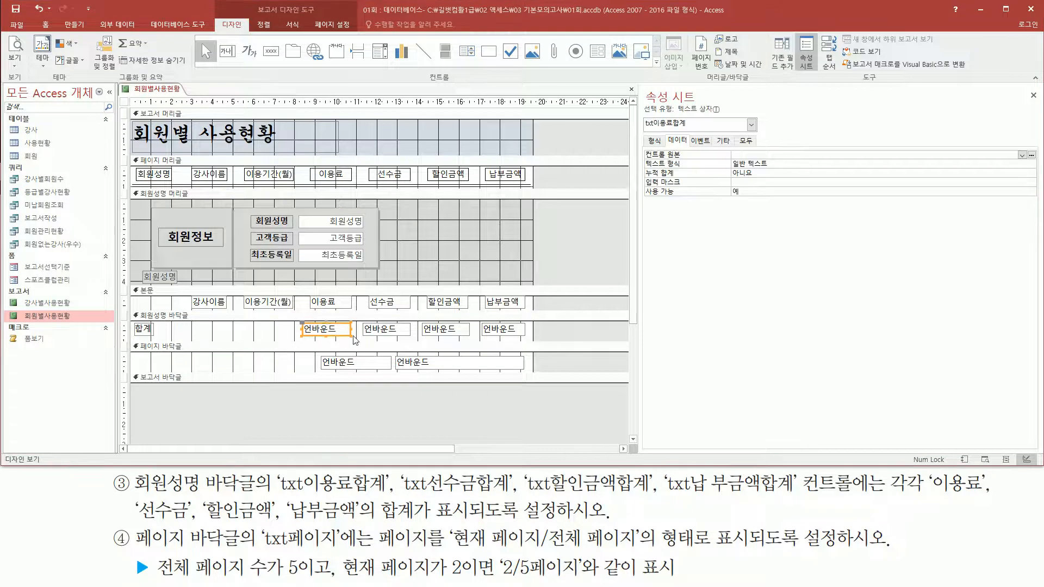
pyautogui.moveTo(639, 112)
pyautogui.mouseDown()
pyautogui.moveTo(647, 130)
pyautogui.moveTo(699, 130)
pyautogui.mouseUp()
pyautogui.click(398, 332)
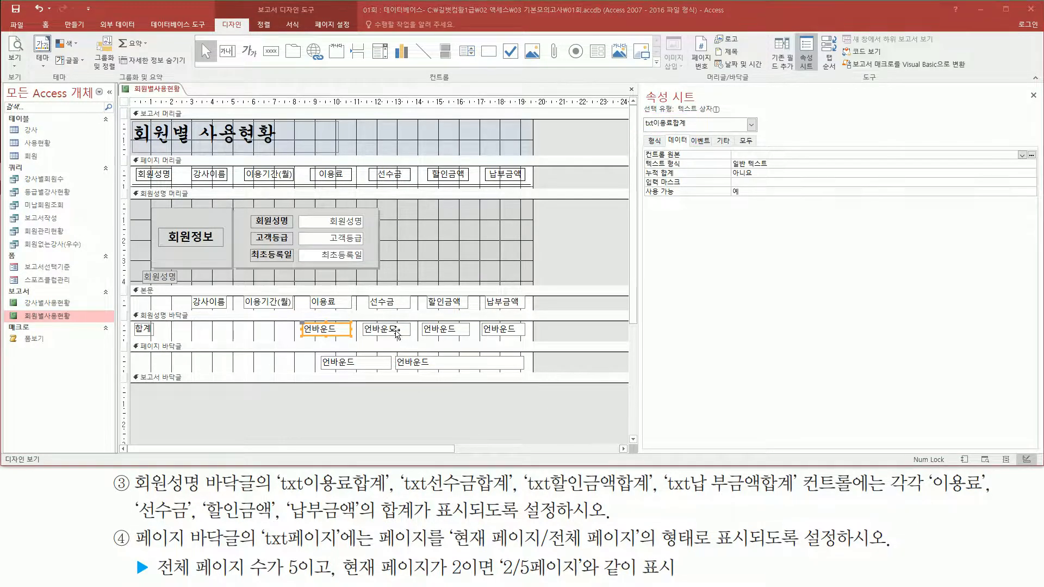
pyautogui.moveTo(640, 116); pyautogui.dragTo(696, 132)
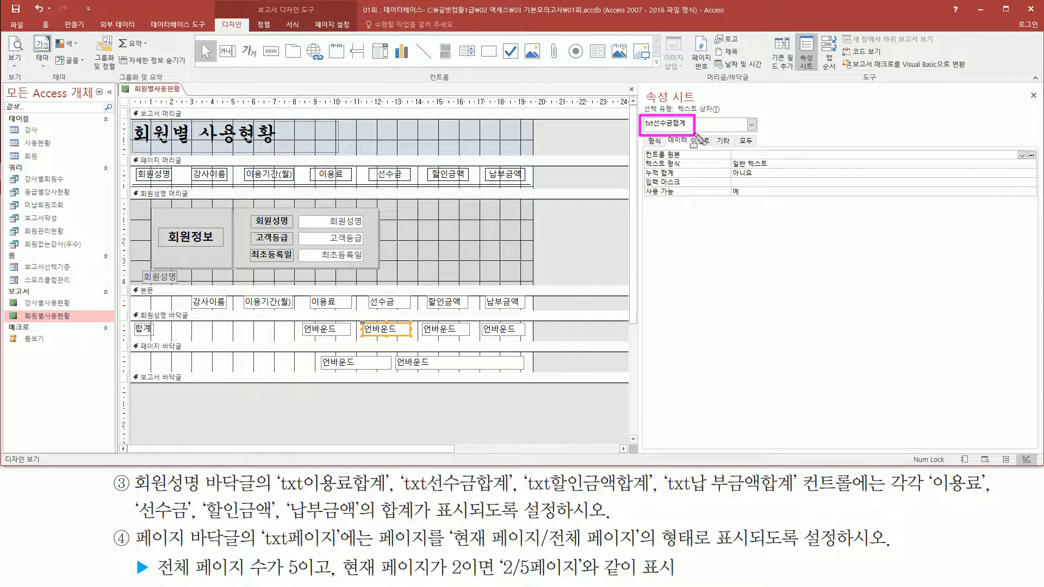
pyautogui.click(443, 330)
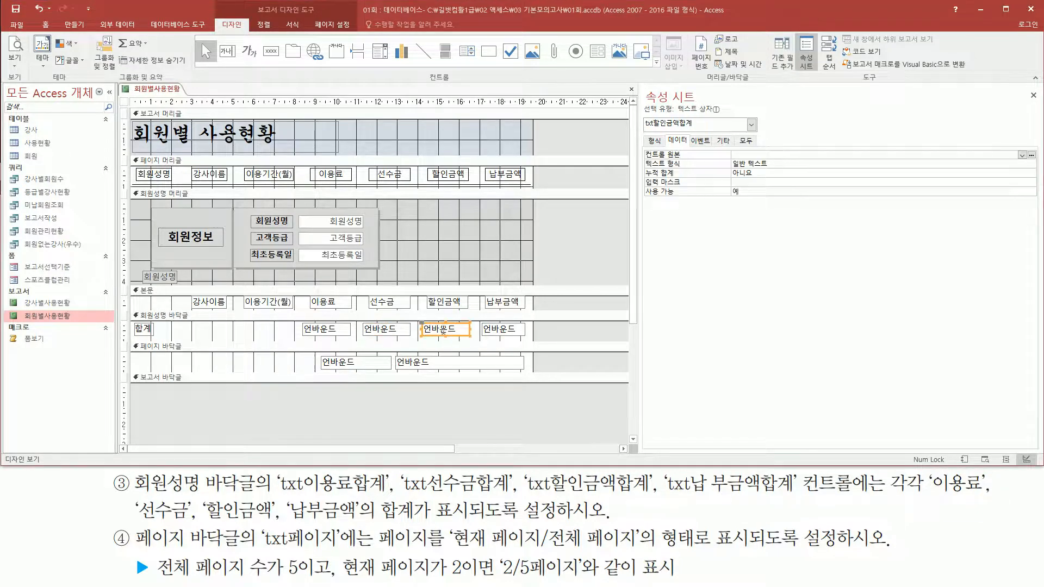
pyautogui.moveTo(642, 115)
pyautogui.mouseDown()
pyautogui.moveTo(652, 131)
pyautogui.moveTo(700, 131)
pyautogui.mouseUp()
pyautogui.click(503, 330)
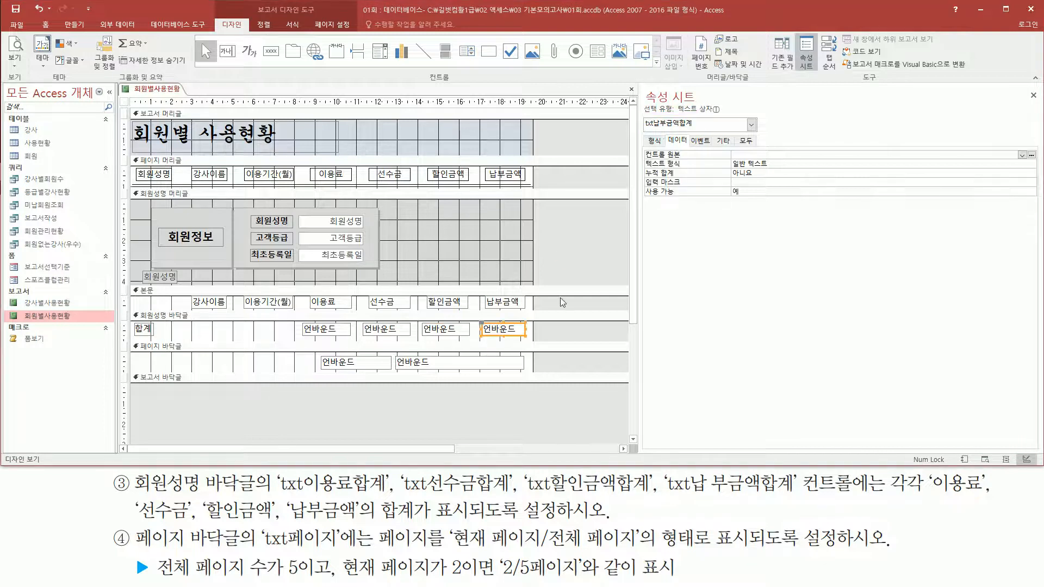
pyautogui.moveTo(640, 113)
pyautogui.mouseDown()
pyautogui.moveTo(677, 136)
pyautogui.moveTo(703, 130)
pyautogui.mouseUp()
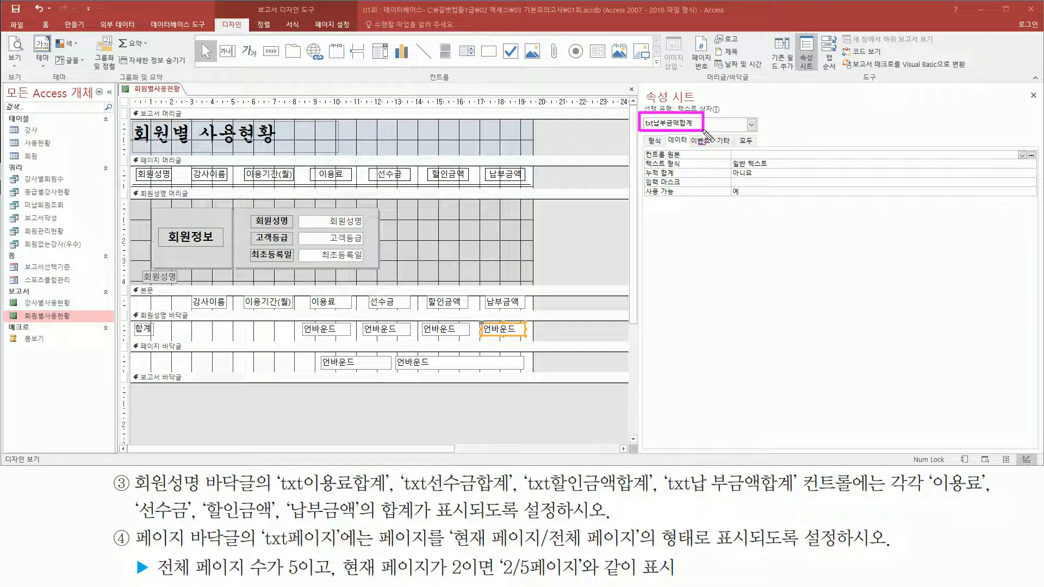
pyautogui.moveTo(298, 317); pyautogui.dragTo(532, 341)
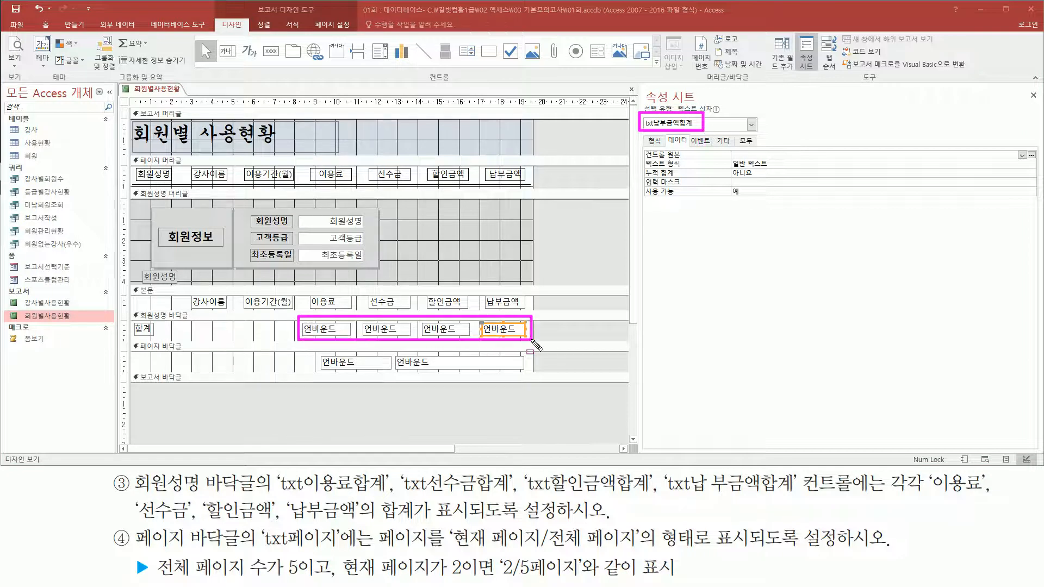
# Select the txt이용료합계 text box in the 회원성명 footer and locate its control source property.
pyautogui.click(343, 331)
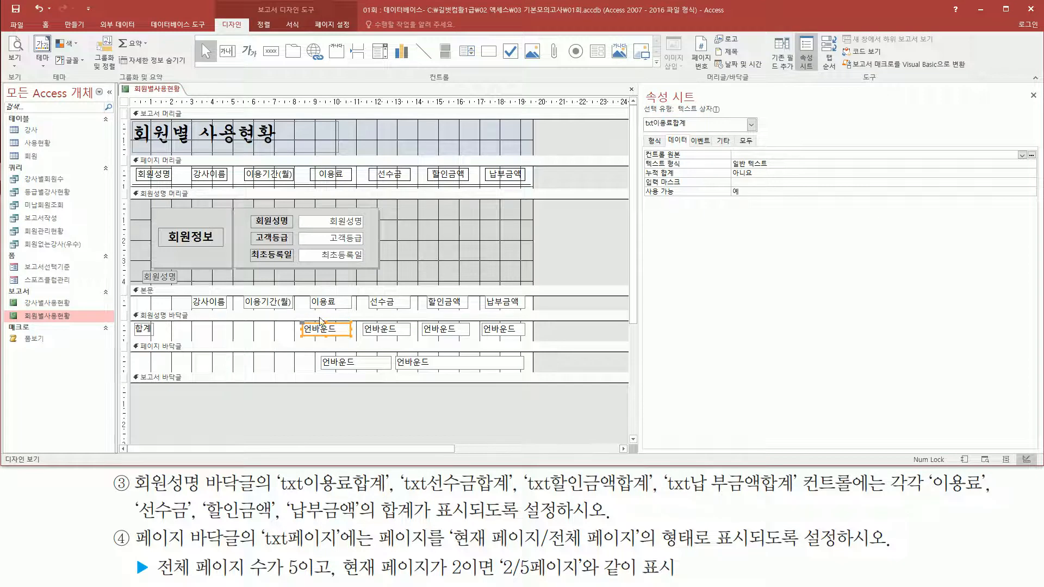
pyautogui.moveTo(667, 144)
pyautogui.mouseDown()
pyautogui.moveTo(686, 144)
pyautogui.moveTo(686, 162)
pyautogui.moveTo(891, 159)
pyautogui.mouseUp()
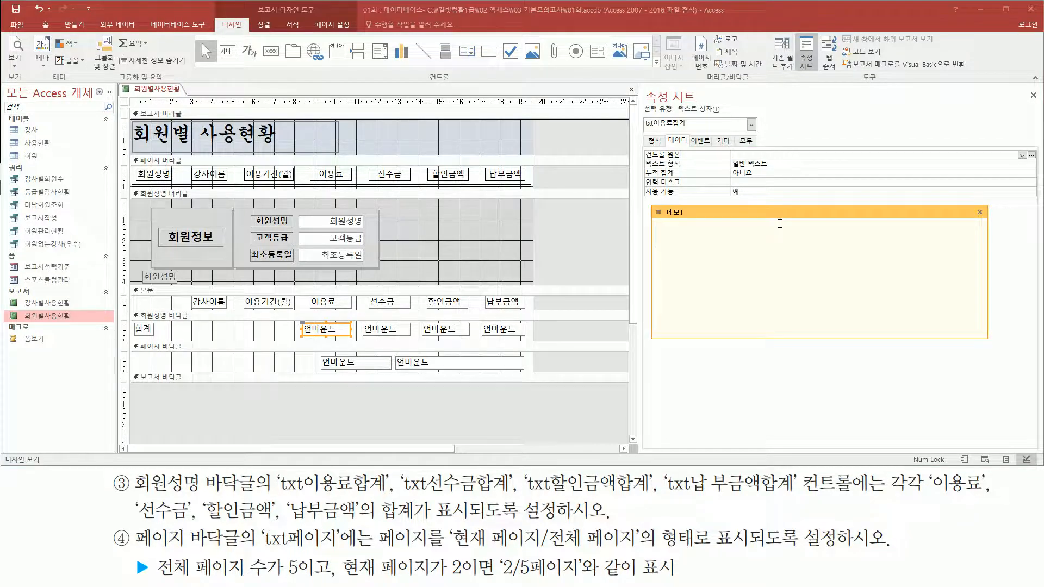
# Draft the expressions =sum([이용료]) and =sum([선수금]) on separate lines of the 메모1 note.
pyautogui.write('=sum([이용료')
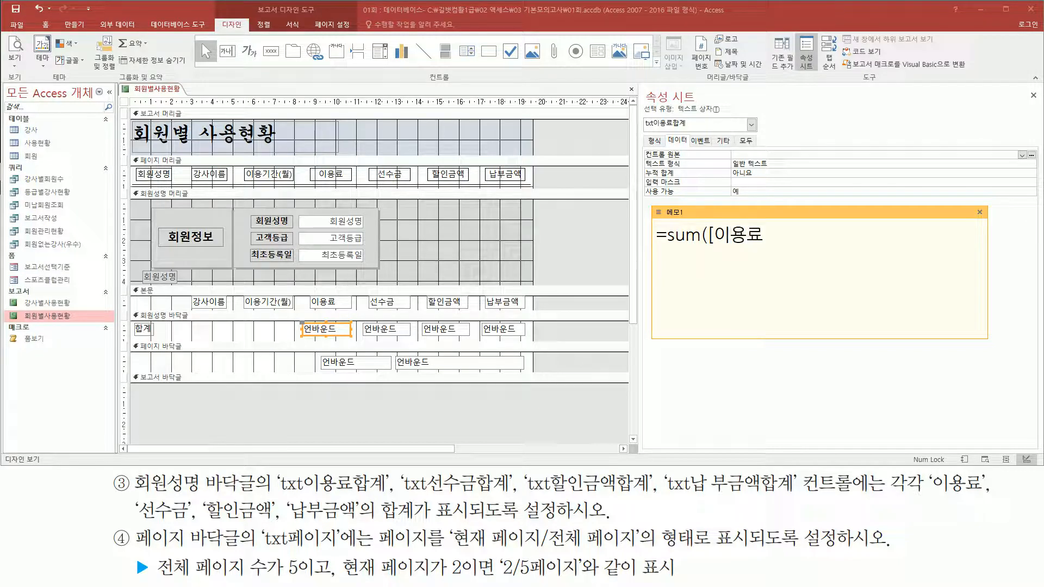
pyautogui.write('])')
pyautogui.write('=')
pyautogui.write('sum(')
pyautogui.write('[선구')
pyautogui.press('BackSpace')
pyautogui.write('수금')
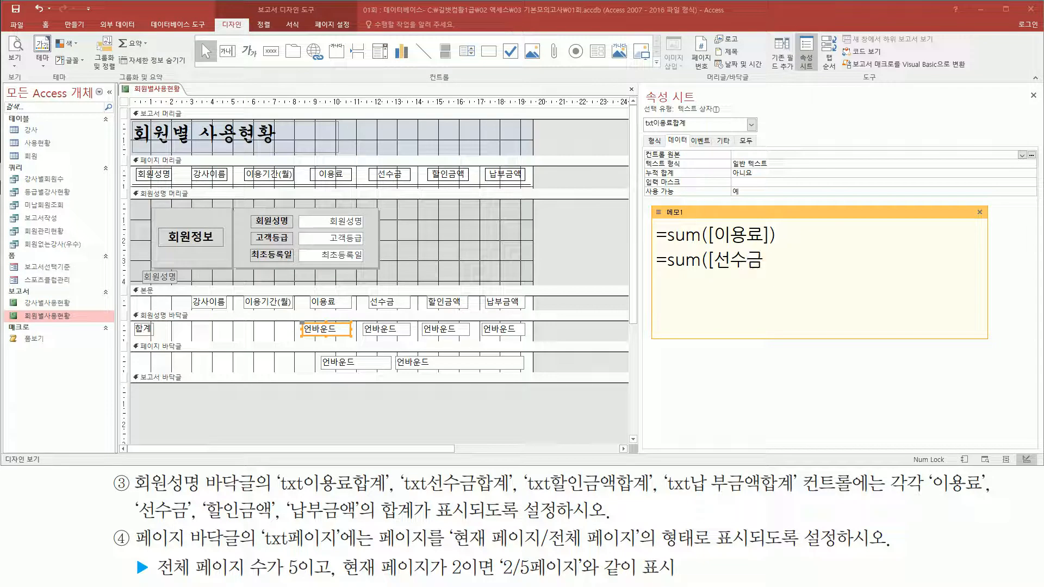
pyautogui.write(']')
pyautogui.press('Return')
# Add the expressions =sum([할인금액]) and =sum([납부금액]) to the 메모1 note.
pyautogui.write('=sum([할인금액')
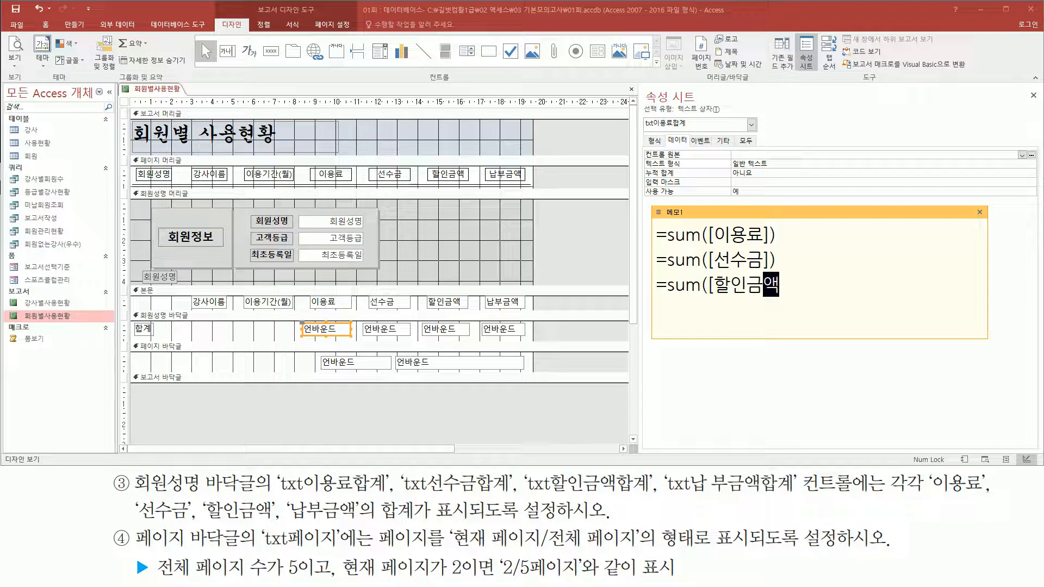
pyautogui.write(']')
pyautogui.write(')')
pyautogui.write('=sum(')
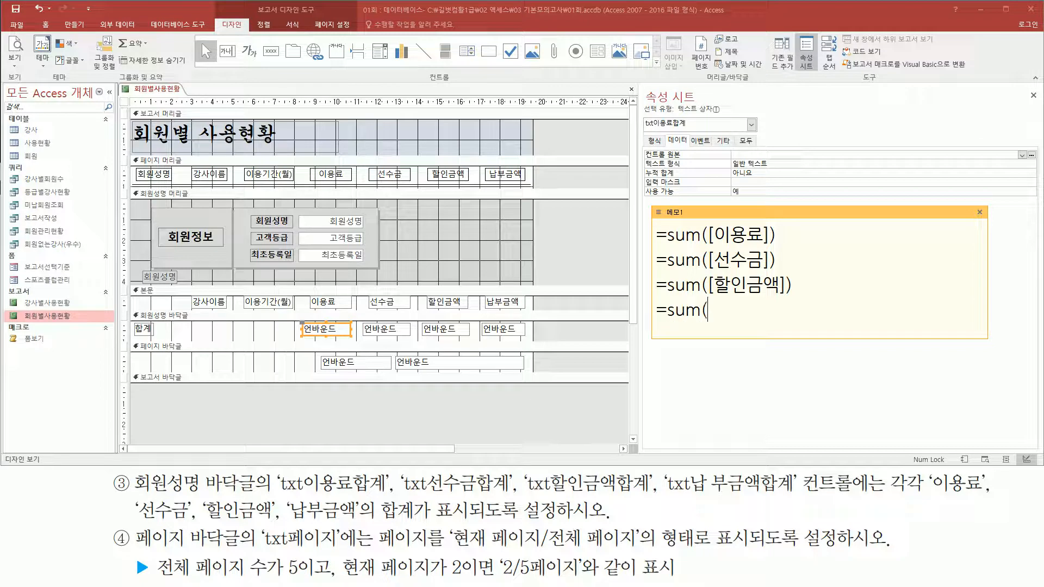
pyautogui.write('[')
pyautogui.write('납부금ㅇ')
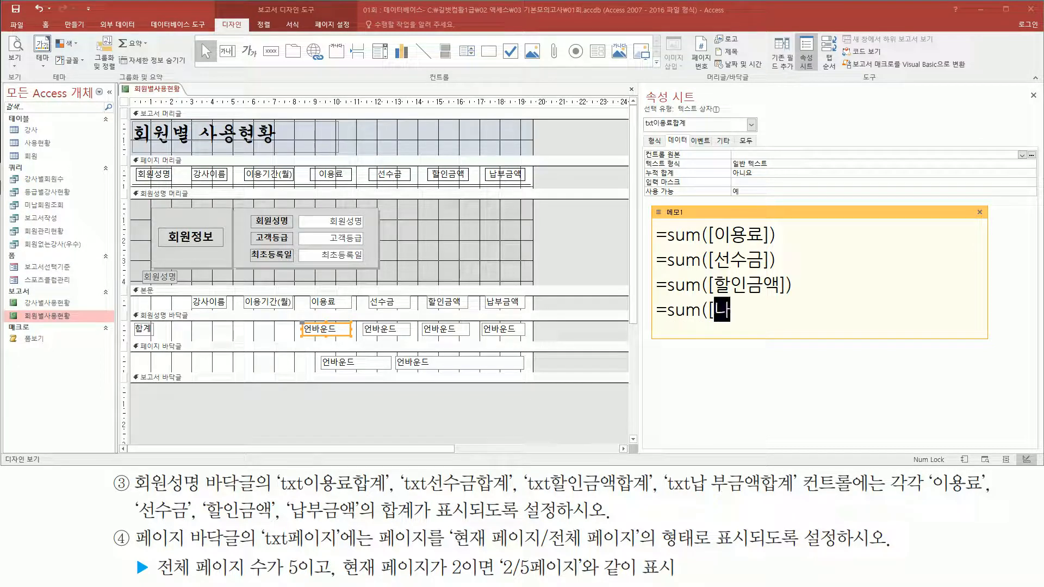
pyautogui.write('ㅐㄱ')
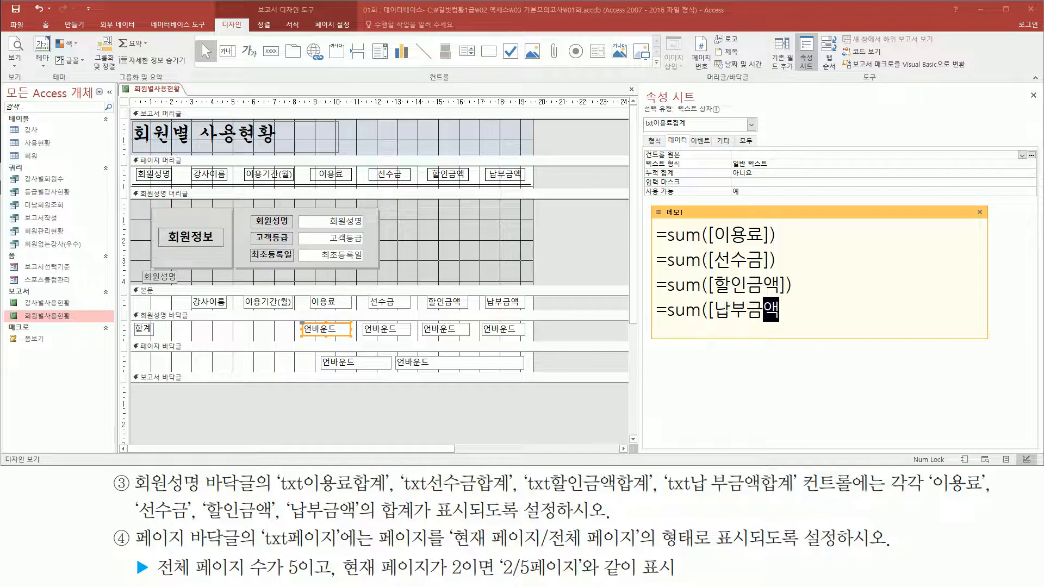
pyautogui.write(']')
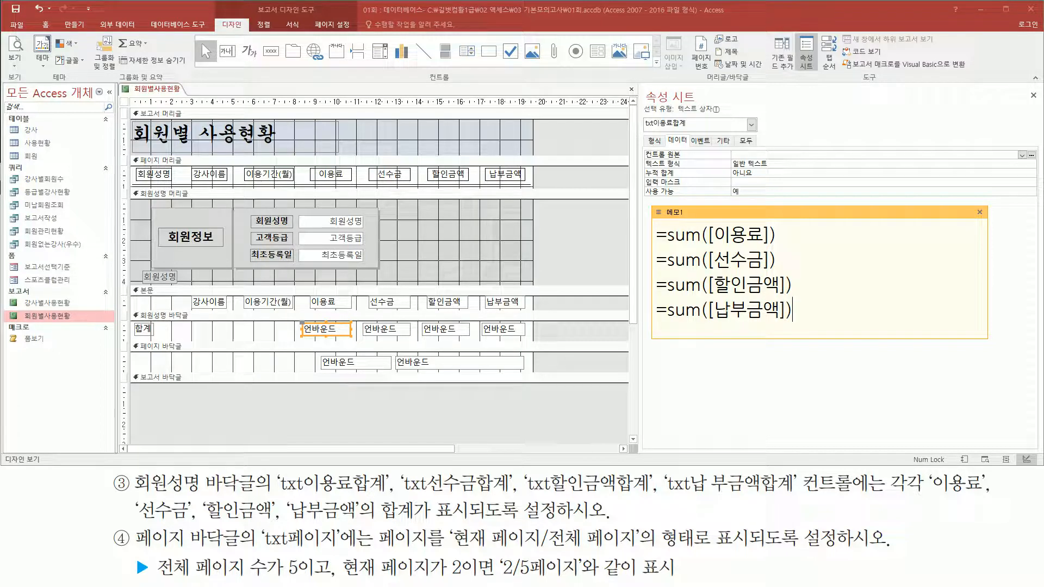
# Set the control source of the txt이용료합계 text box to =sum([이용료]).
pyautogui.moveTo(651, 220)
pyautogui.mouseDown()
pyautogui.moveTo(708, 305)
pyautogui.moveTo(792, 325)
pyautogui.mouseUp()
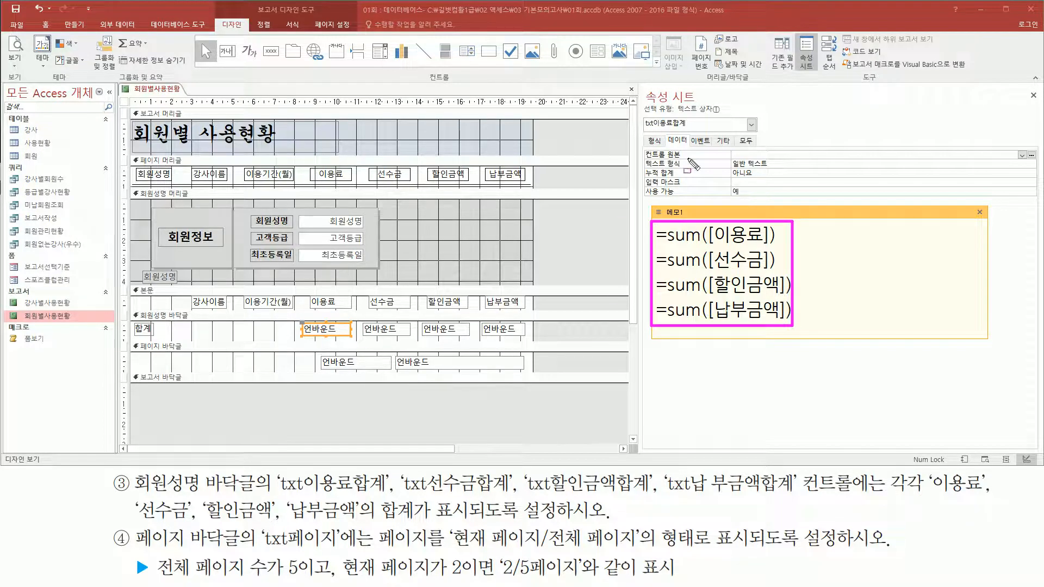
pyautogui.moveTo(666, 132); pyautogui.dragTo(695, 144)
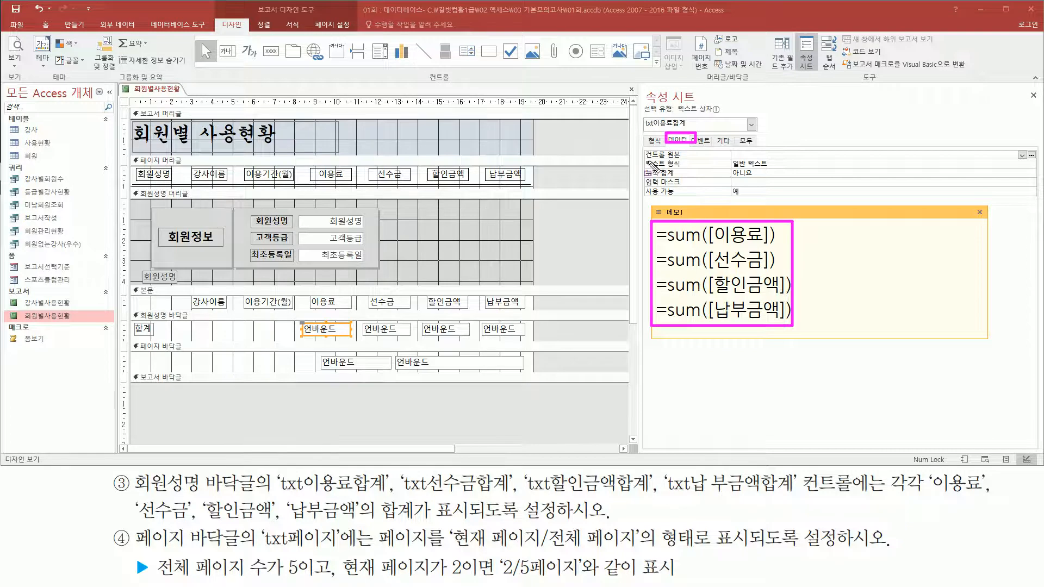
pyautogui.moveTo(637, 159)
pyautogui.mouseDown()
pyautogui.moveTo(820, 160)
pyautogui.moveTo(858, 145)
pyautogui.mouseUp()
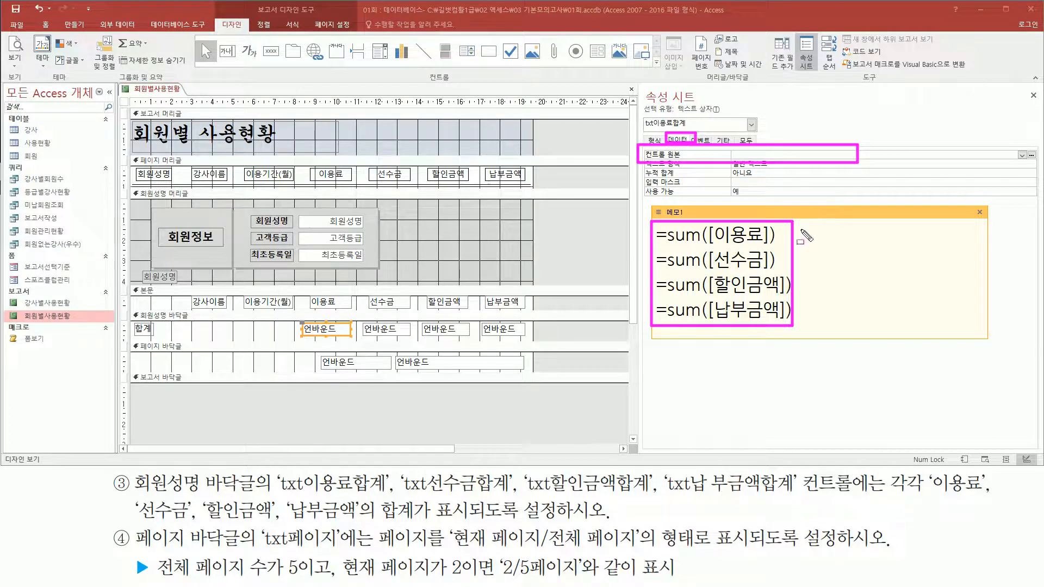
pyautogui.press('Escape')
pyautogui.write('=sum([이용료])')
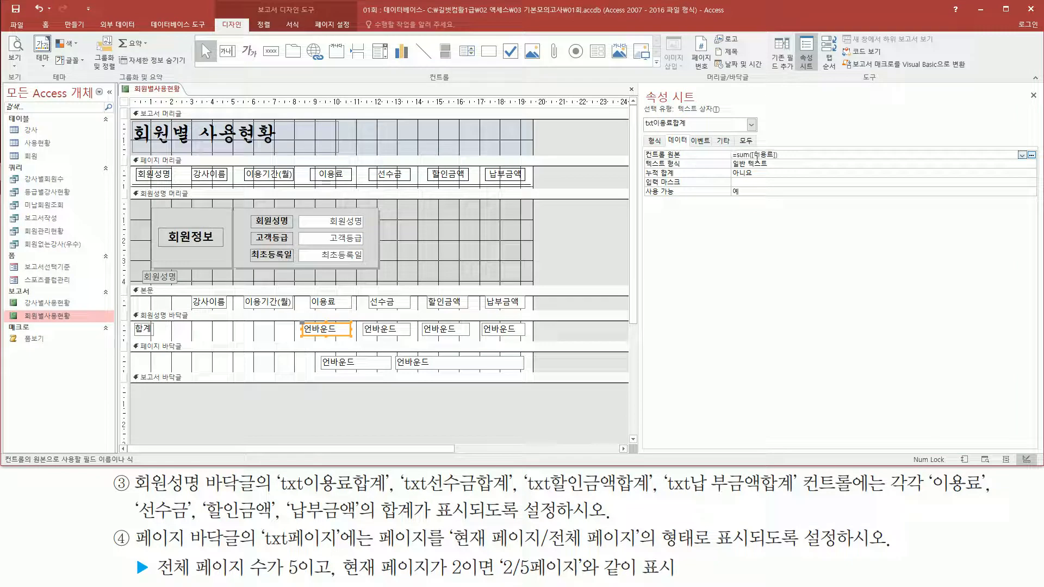
pyautogui.moveTo(729, 161)
pyautogui.mouseDown()
pyautogui.moveTo(783, 166)
pyautogui.moveTo(788, 148)
pyautogui.mouseUp()
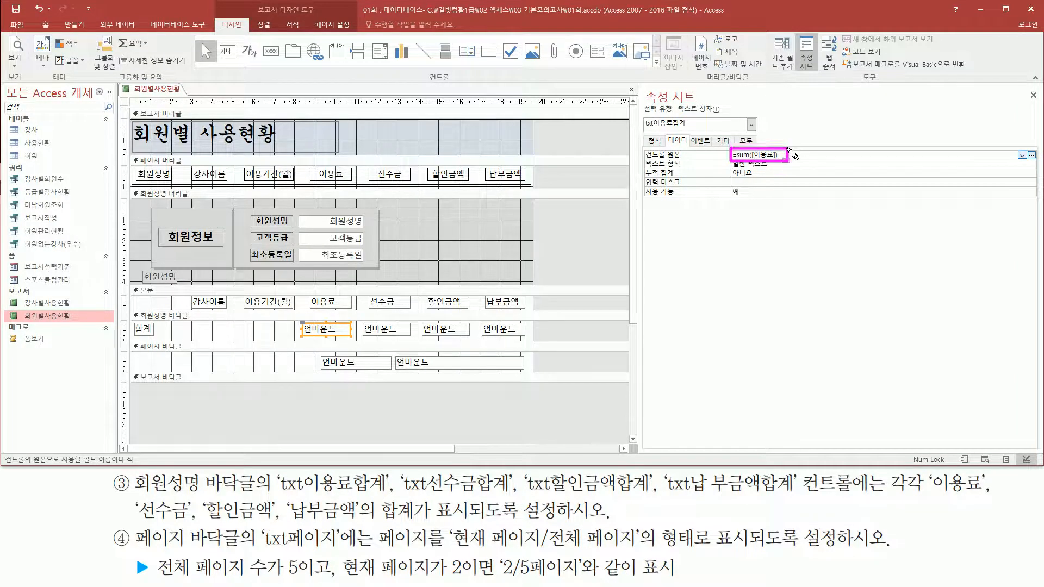
pyautogui.press('Escape')
# Set the control source of the txt선수금합계 text box in the 회원성명 footer to =sum([선수금]).
pyautogui.click(392, 334)
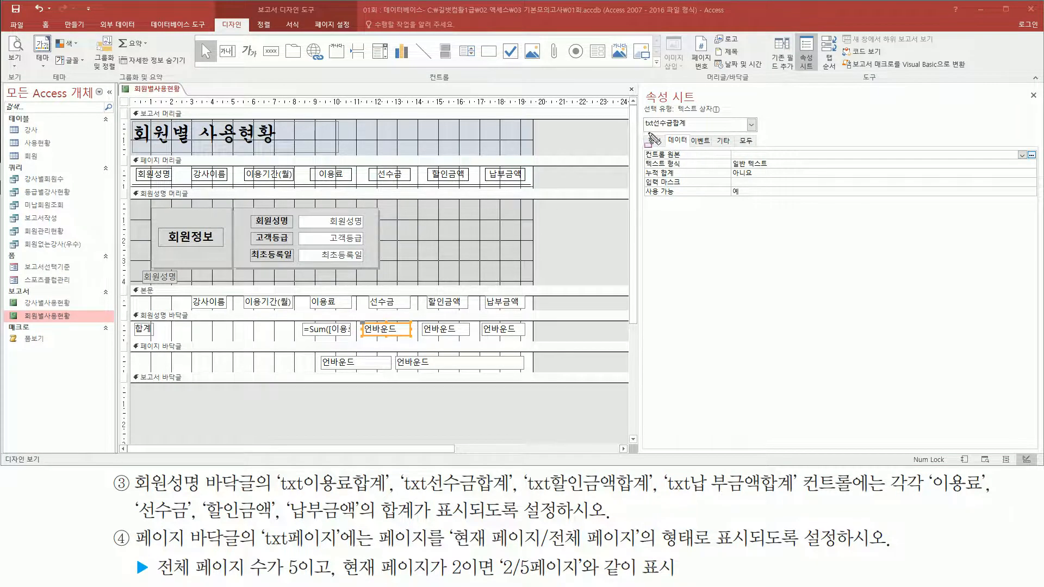
pyautogui.moveTo(644, 130); pyautogui.dragTo(685, 130)
pyautogui.click(776, 154)
pyautogui.write('=sum([선수금])')
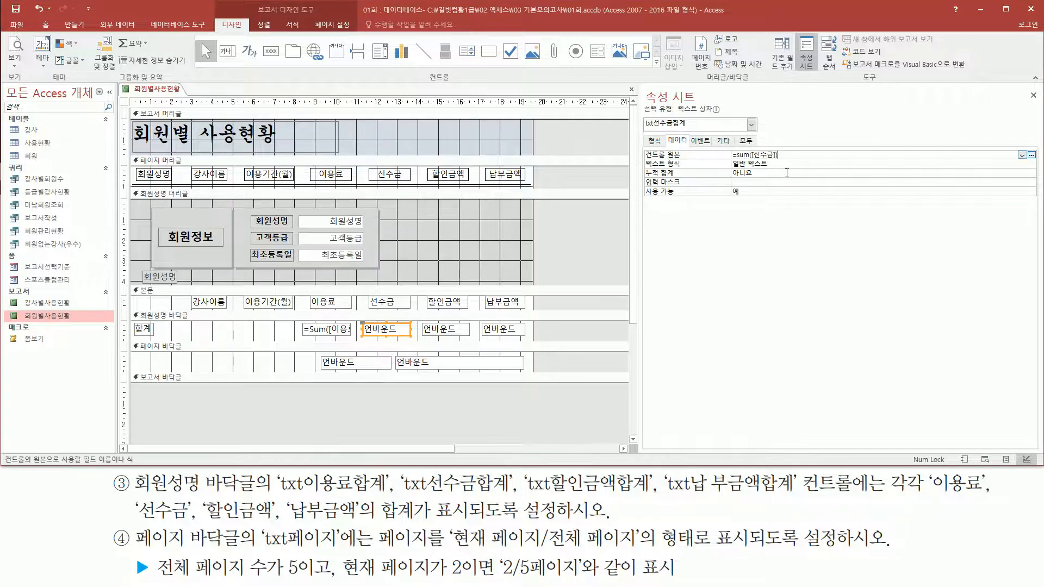
pyautogui.click(801, 166)
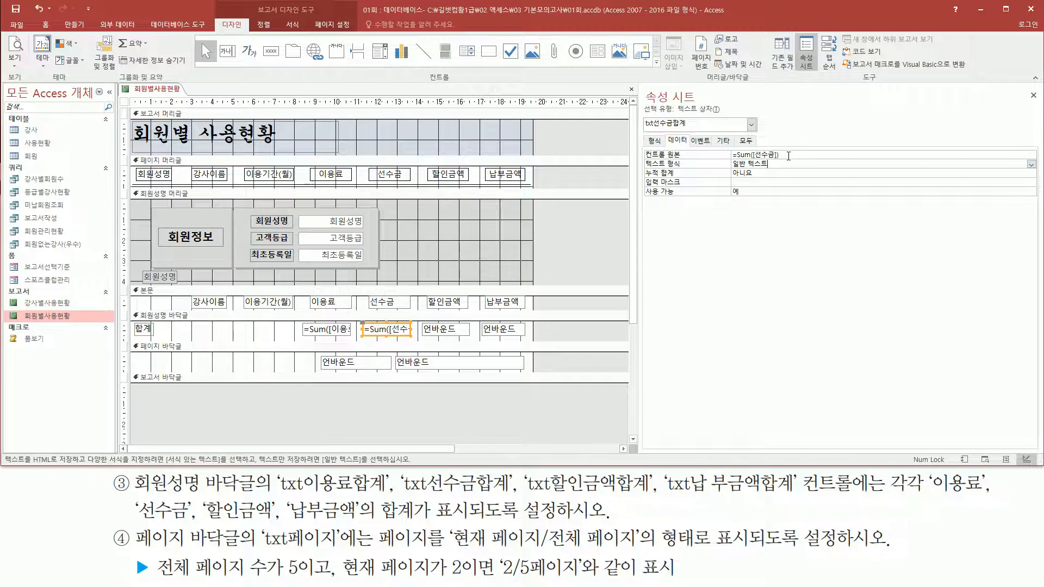
pyautogui.moveTo(656, 166); pyautogui.dragTo(812, 169)
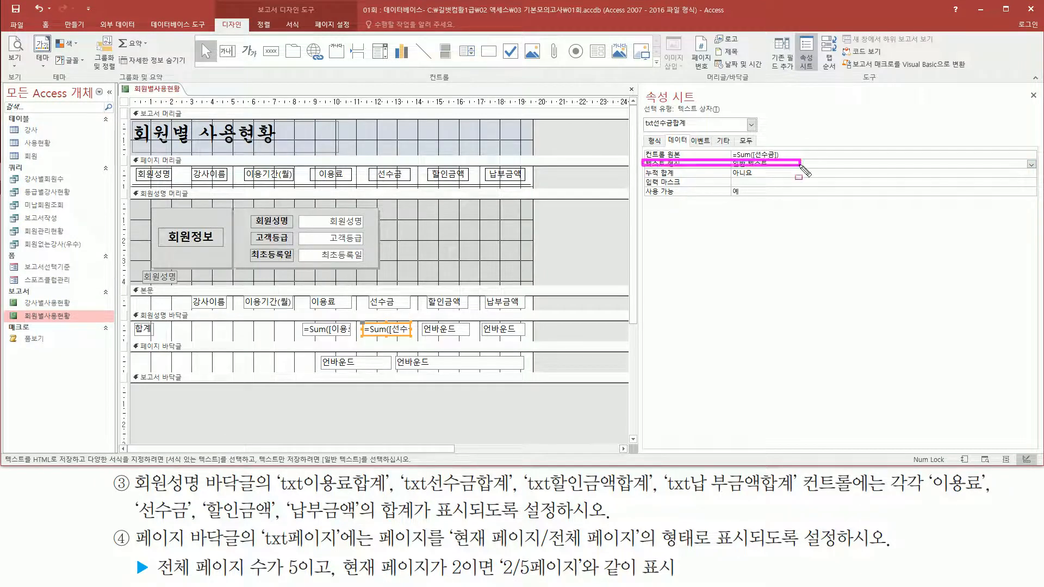
pyautogui.press('Escape')
# Set the control source of the txt할인금액합계 text box in the 회원성명 footer to =sum([할인금액]).
pyautogui.click(453, 332)
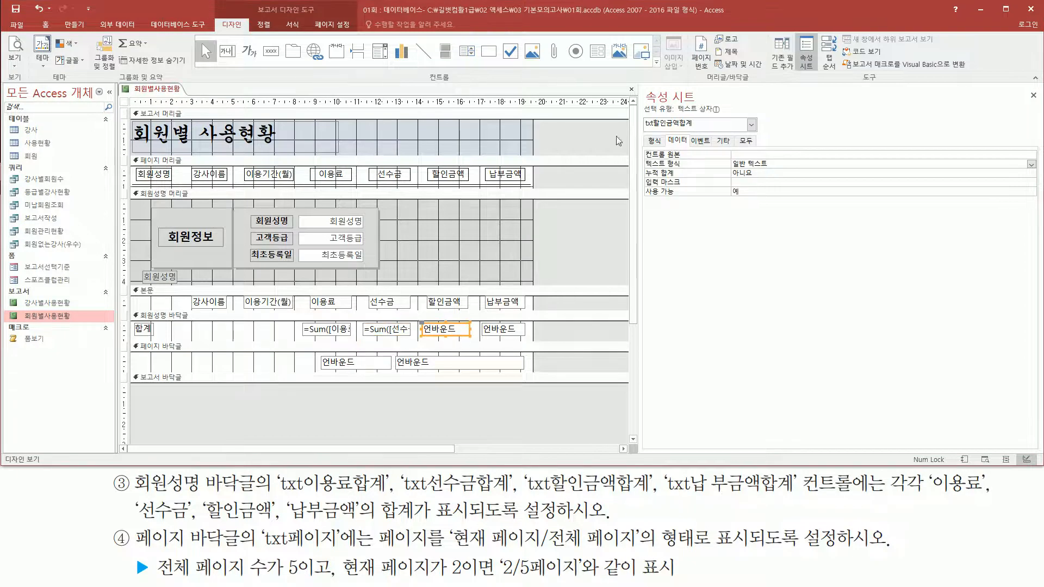
pyautogui.moveTo(642, 131); pyautogui.dragTo(698, 132)
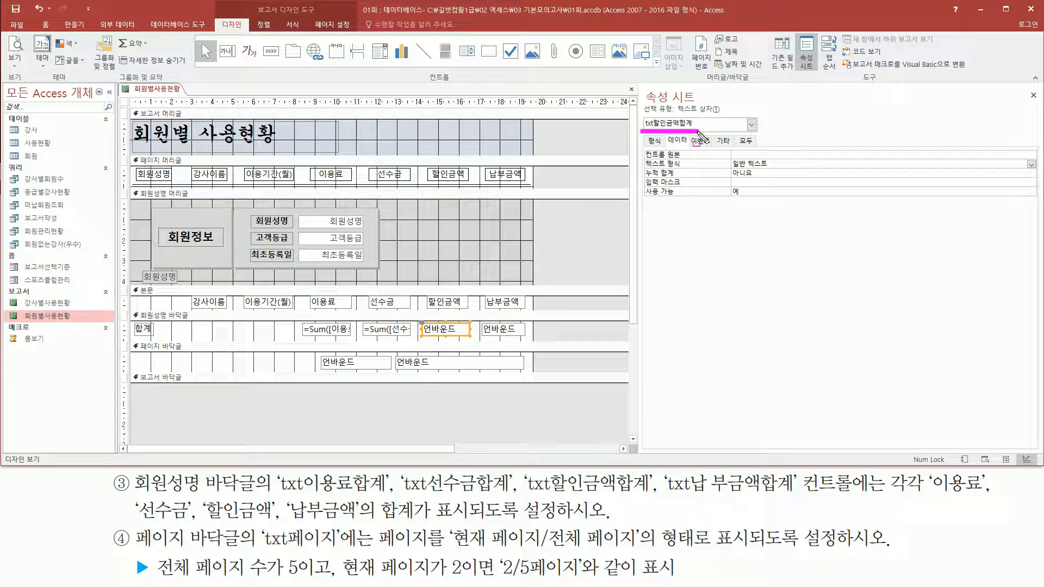
pyautogui.press('Escape')
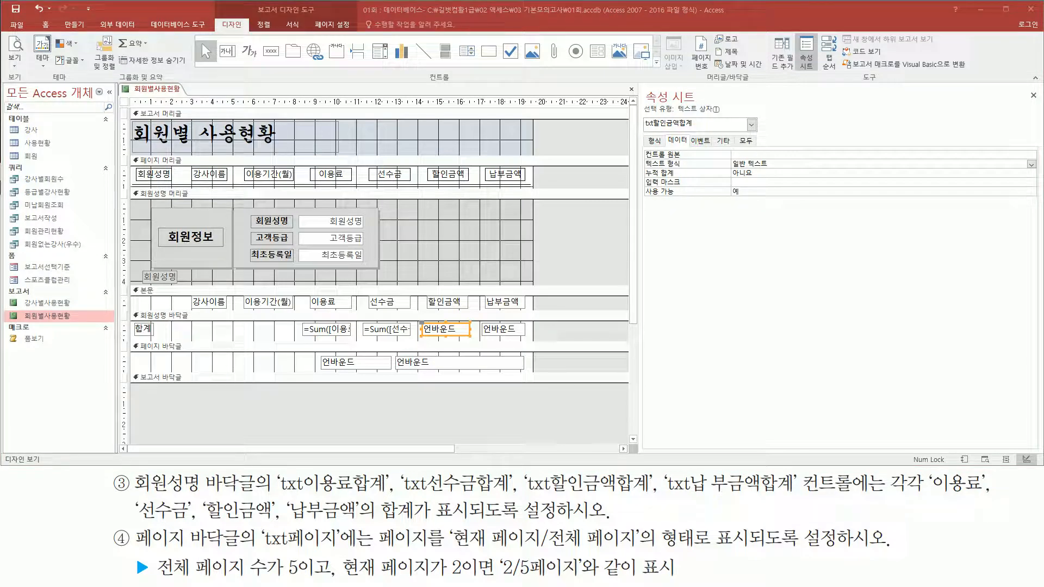
pyautogui.click(781, 153)
pyautogui.write('=sum([할인금액])')
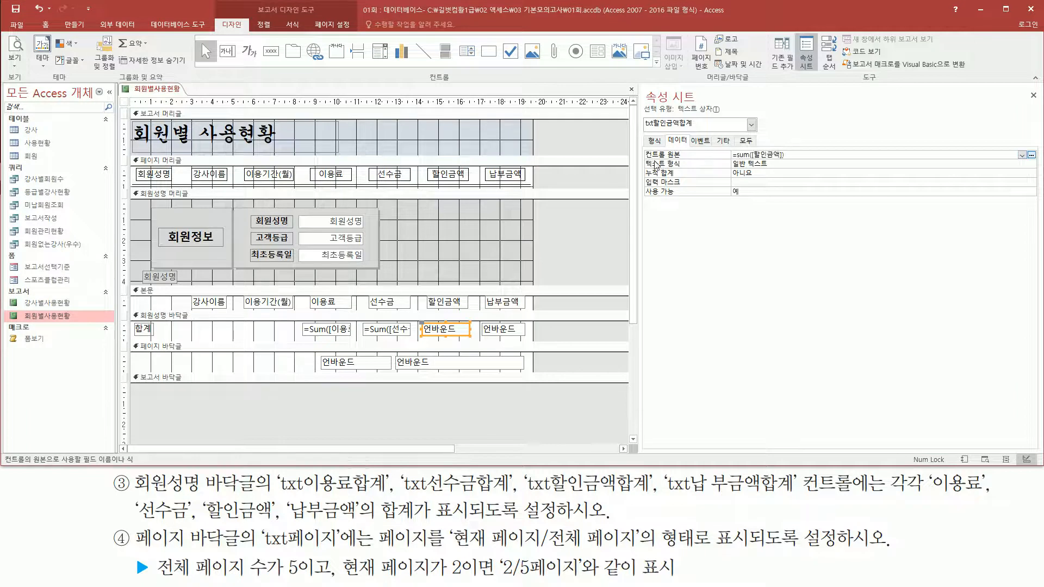
pyautogui.moveTo(643, 161); pyautogui.dragTo(789, 160)
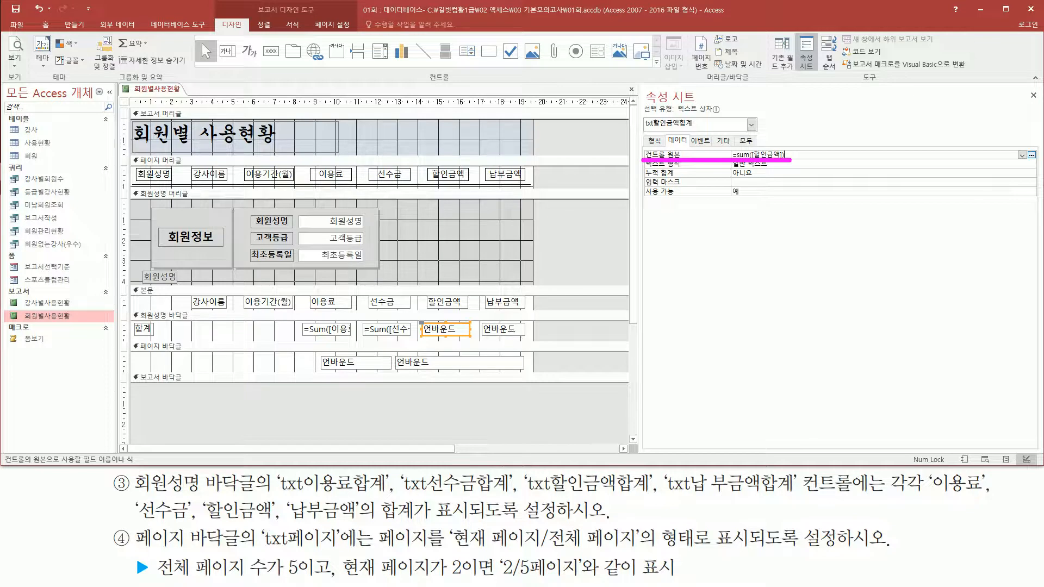
# Set the control source of the txt납부금액합계 text box in the 회원성명 footer to =sum([납부금액]).
pyautogui.click(512, 330)
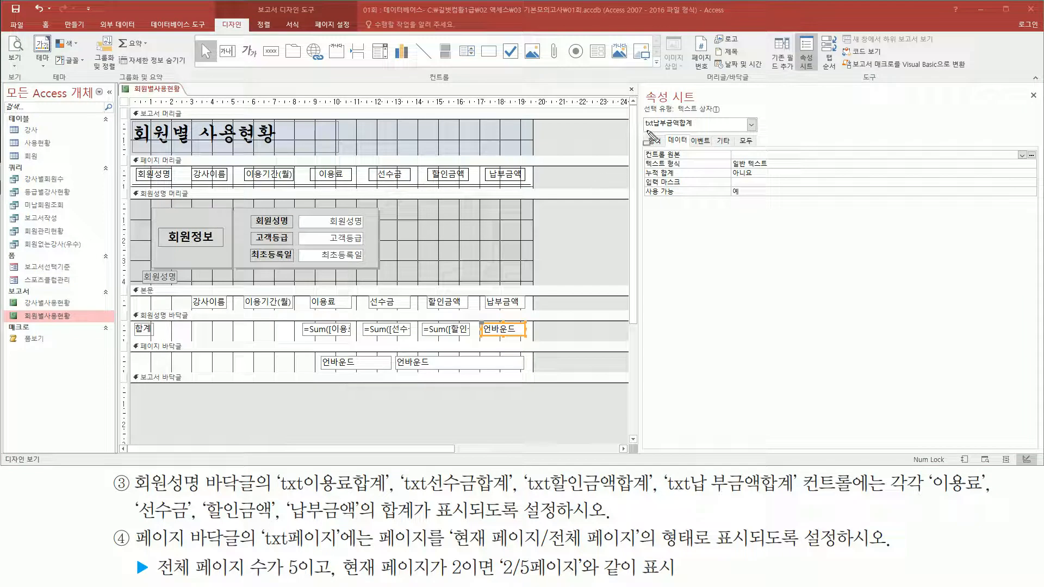
pyautogui.moveTo(644, 131); pyautogui.dragTo(678, 131)
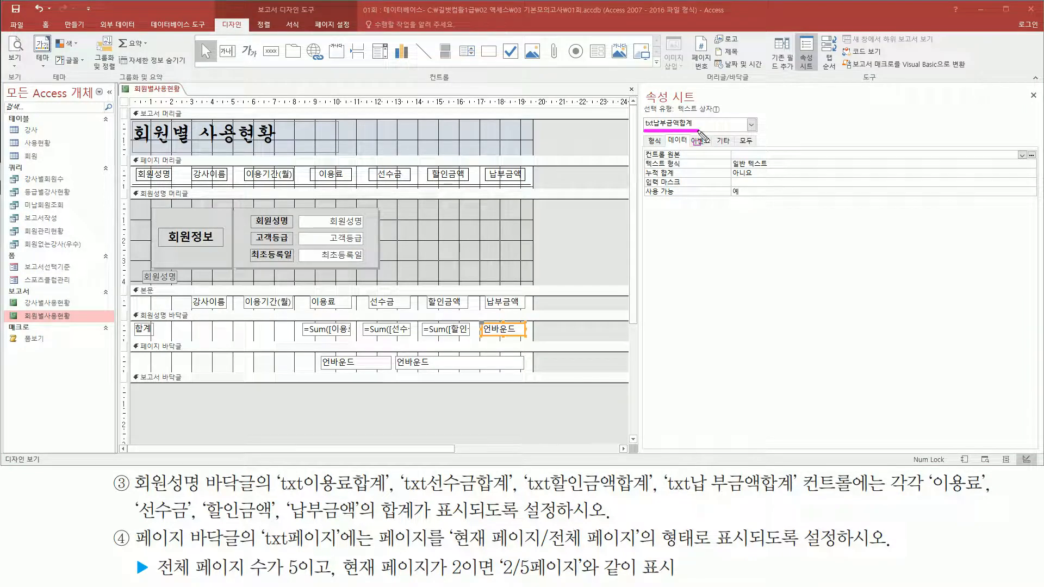
pyautogui.moveTo(647, 164); pyautogui.dragTo(782, 164)
pyautogui.press('Escape')
pyautogui.click(771, 154)
pyautogui.write('=sum([납부금액])')
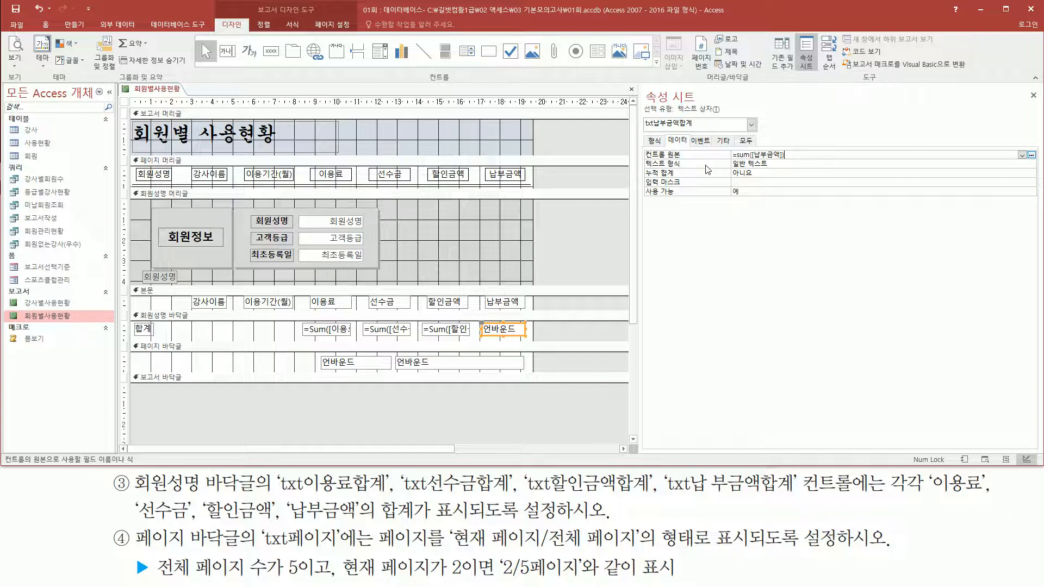
pyautogui.click(278, 337)
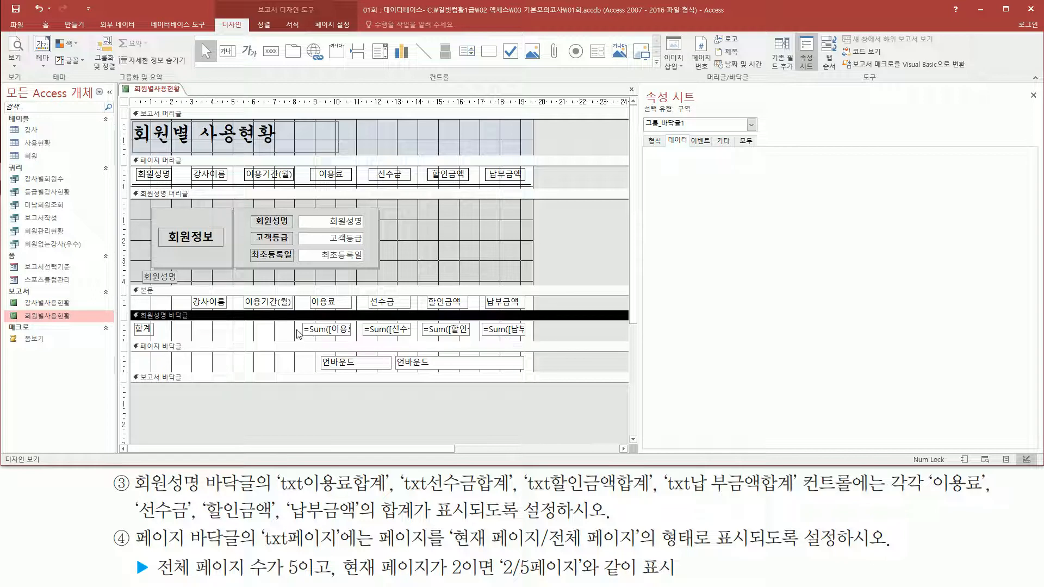
# Show the report in Print Preview and check the four totals in the first member's 합계 row.
pyautogui.click(566, 219)
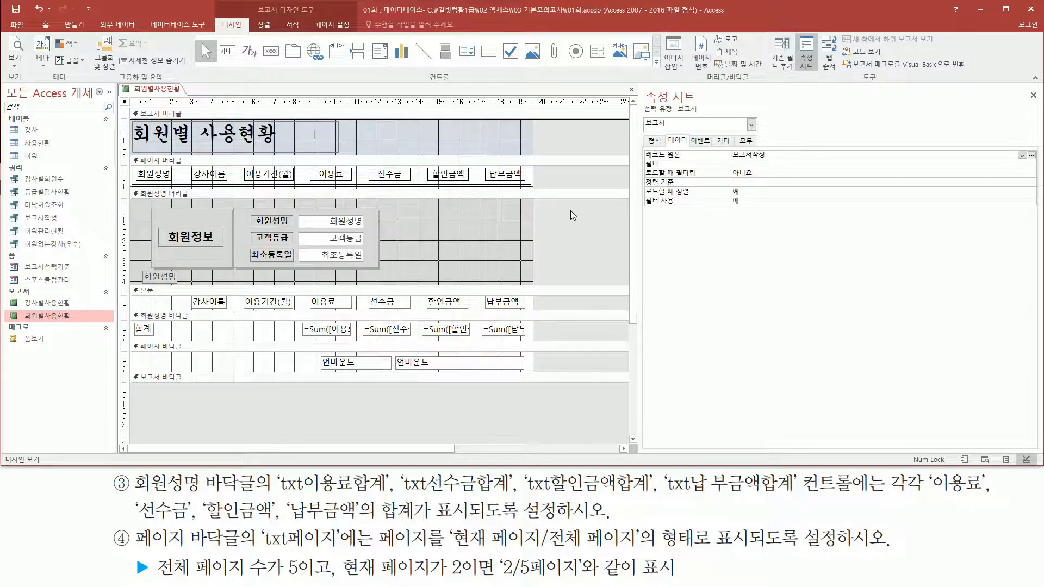
pyautogui.rightClick(571, 215)
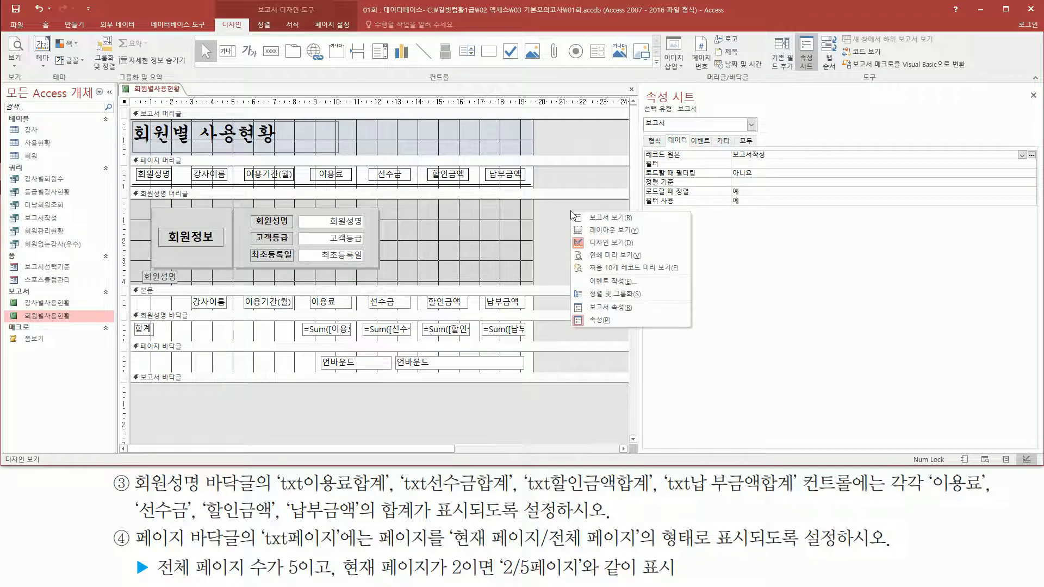
pyautogui.click(606, 255)
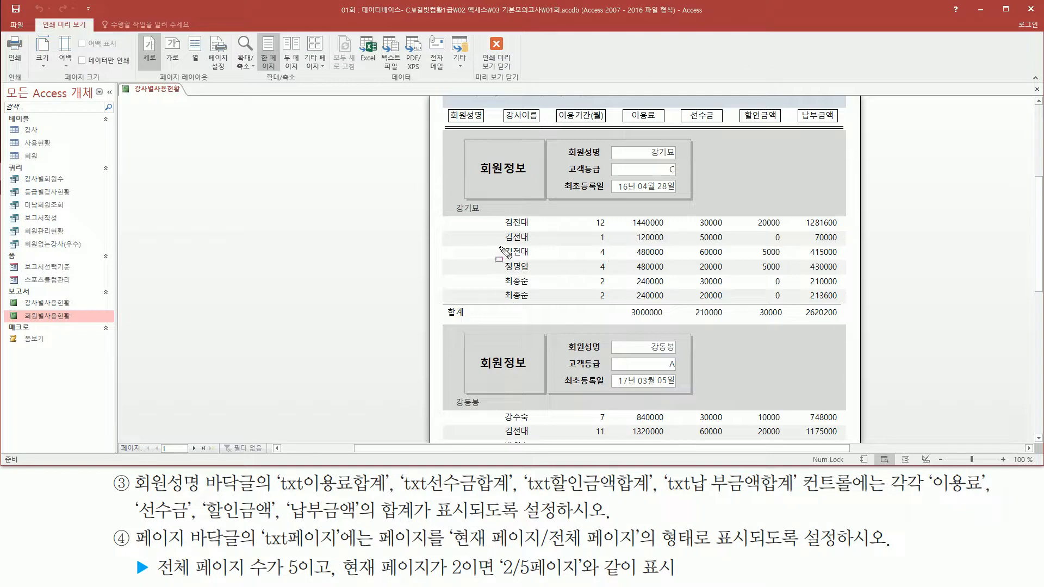
pyautogui.moveTo(616, 304)
pyautogui.mouseDown()
pyautogui.moveTo(737, 327)
pyautogui.moveTo(847, 324)
pyautogui.mouseUp()
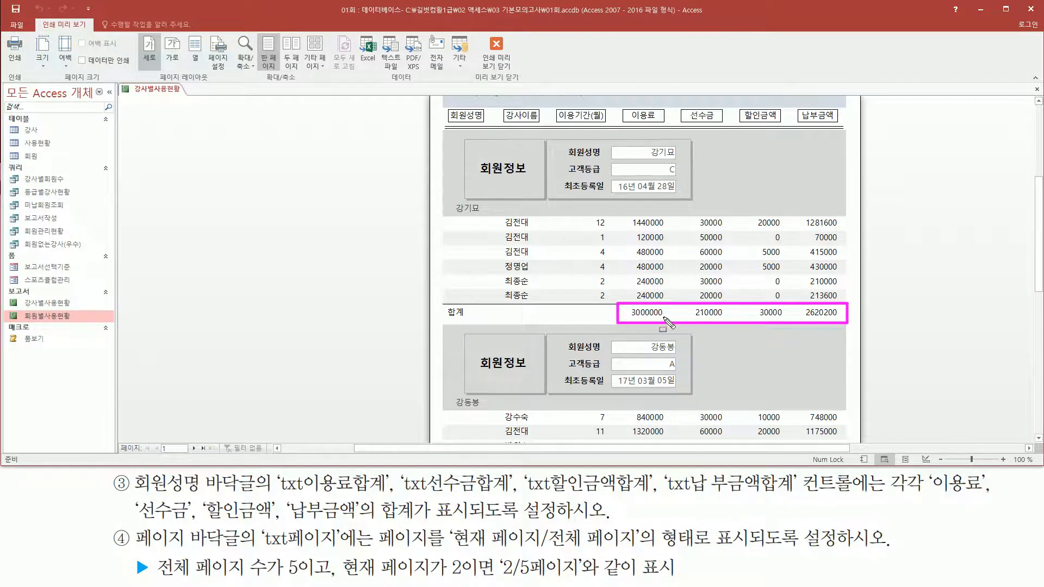
pyautogui.moveTo(434, 137)
pyautogui.mouseDown()
pyautogui.moveTo(630, 242)
pyautogui.moveTo(731, 225)
pyautogui.moveTo(730, 212)
pyautogui.mouseUp()
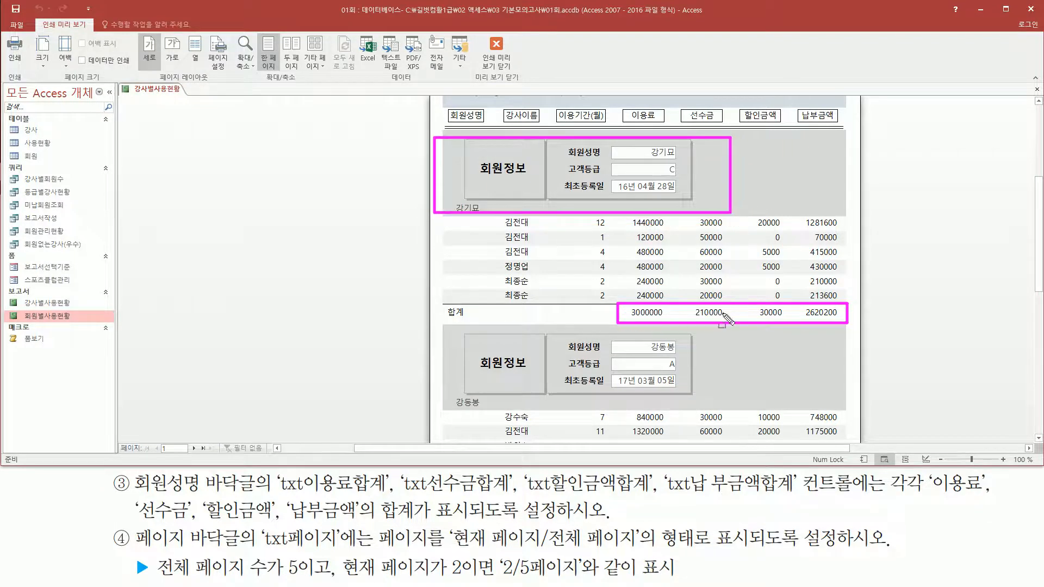
pyautogui.press('Escape')
# Check the second member's 회원정보 header and the four totals in its 합계 row.
pyautogui.scroll(-2, 813, 319)
pyautogui.scroll(-1, 813, 319)
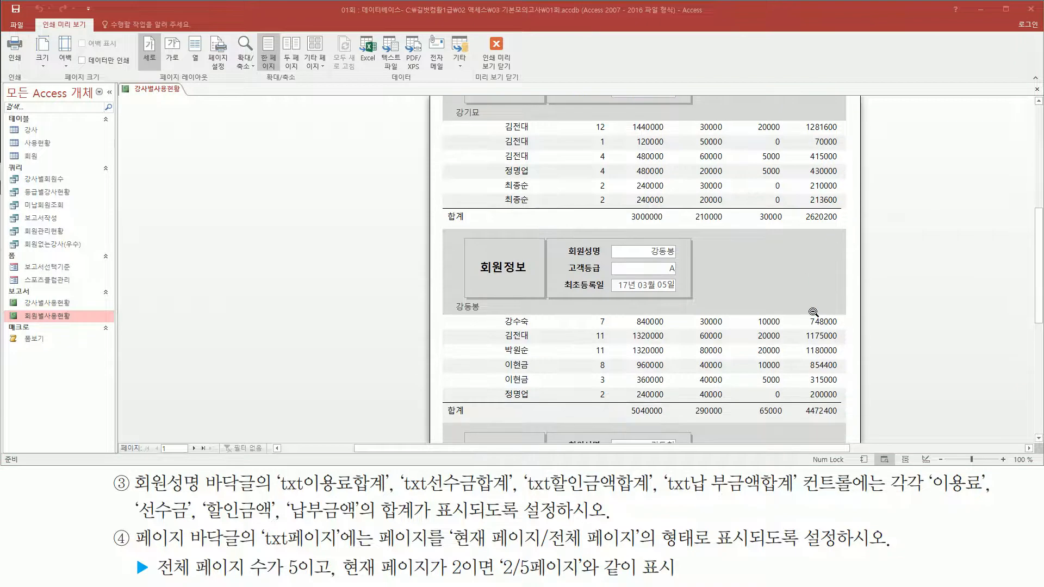
pyautogui.moveTo(446, 228)
pyautogui.mouseDown()
pyautogui.moveTo(688, 311)
pyautogui.moveTo(880, 316)
pyautogui.mouseUp()
pyautogui.moveTo(623, 420); pyautogui.dragTo(843, 402)
pyautogui.hotkey('ctrl', 'z')
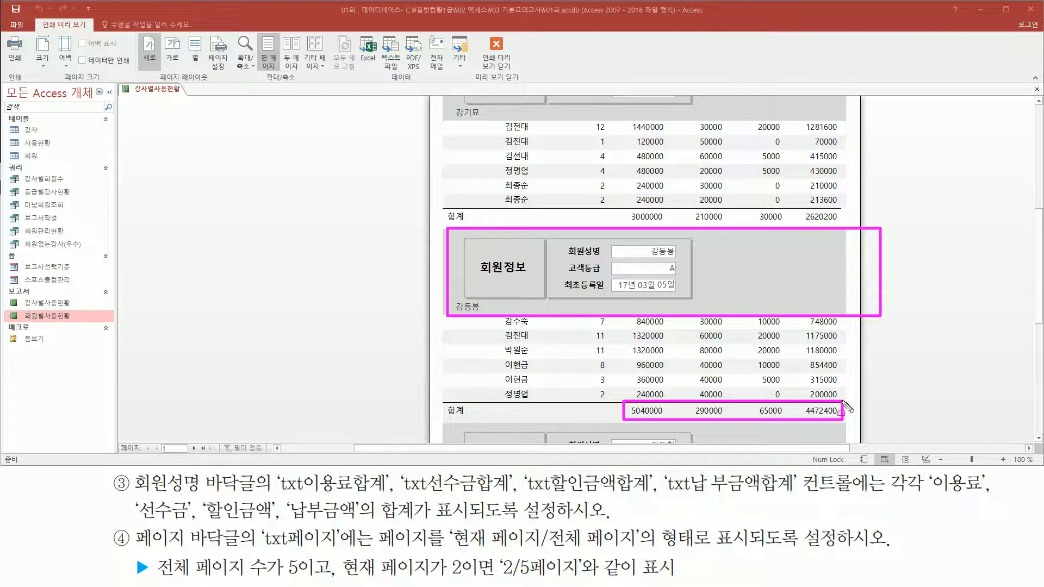
pyautogui.press('Escape')
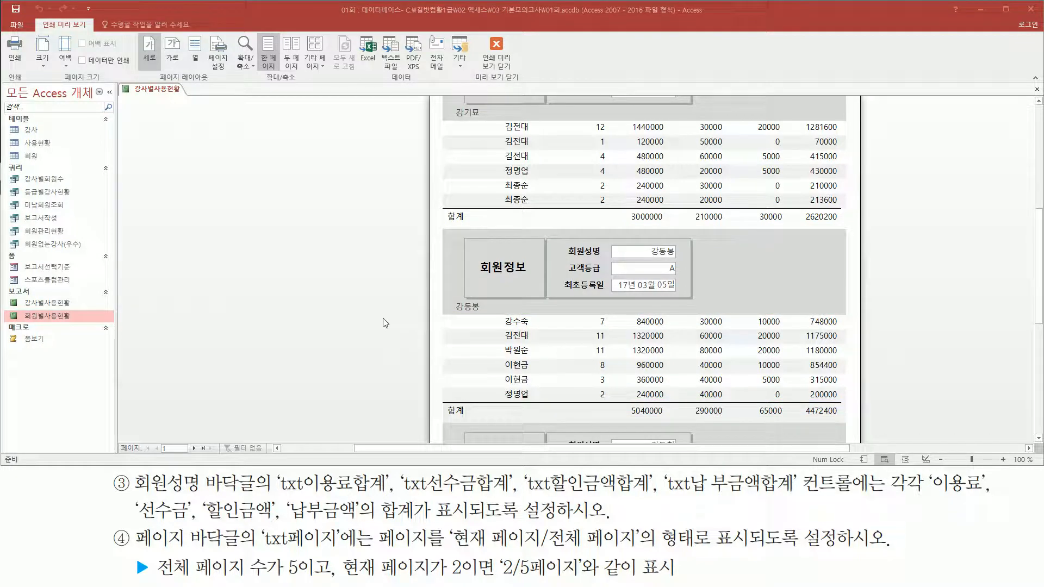
# Examine the page footer area at the end of the first report page and the page-number format required for txt페이지.
pyautogui.hotkey('ctrl', '2')
pyautogui.moveTo(136, 528)
pyautogui.mouseDown()
pyautogui.moveTo(254, 565)
pyautogui.moveTo(251, 556)
pyautogui.mouseUp()
pyautogui.press('Escape')
pyautogui.click(351, 355)
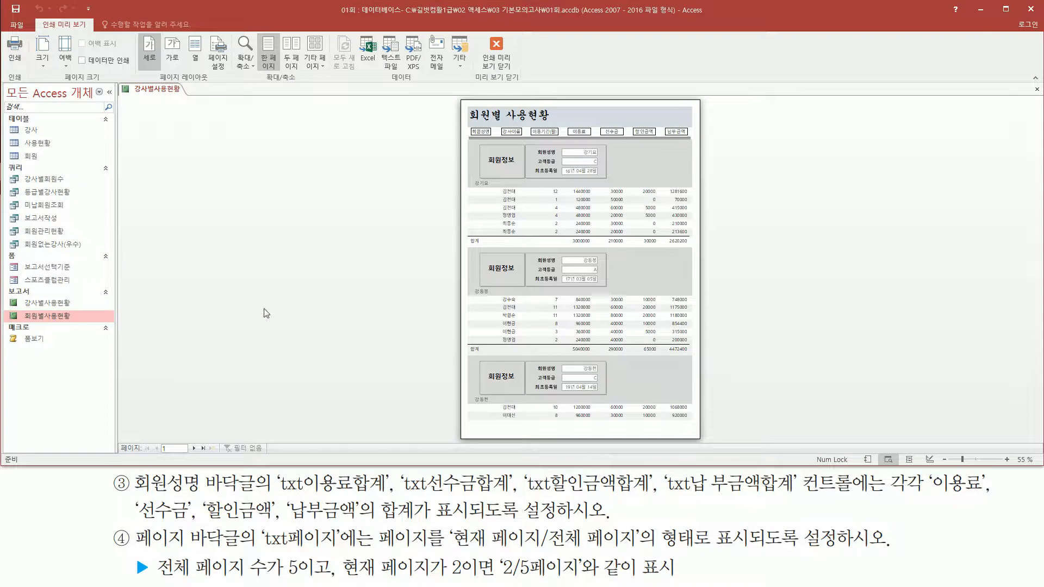
pyautogui.click(533, 423)
pyautogui.scroll(-2, 500, 399)
pyautogui.hotkey('ctrl', '2')
pyautogui.moveTo(412, 384)
pyautogui.mouseDown()
pyautogui.moveTo(862, 396)
pyautogui.moveTo(821, 411)
pyautogui.mouseUp()
pyautogui.press('Escape')
pyautogui.moveTo(135, 548)
pyautogui.mouseDown()
pyautogui.moveTo(351, 563)
pyautogui.moveTo(342, 551)
pyautogui.mouseUp()
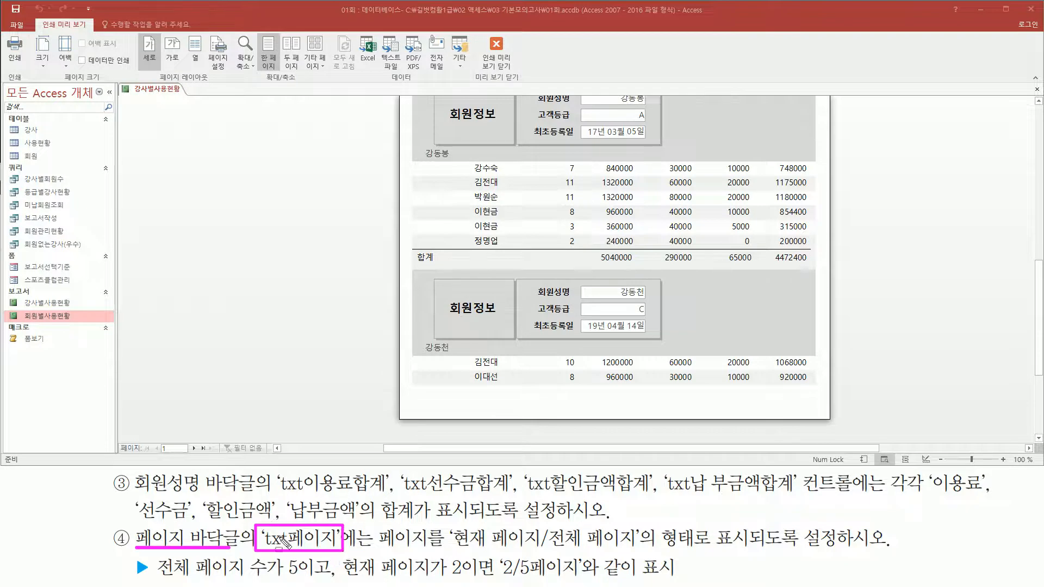
pyautogui.moveTo(448, 549); pyautogui.dragTo(632, 548)
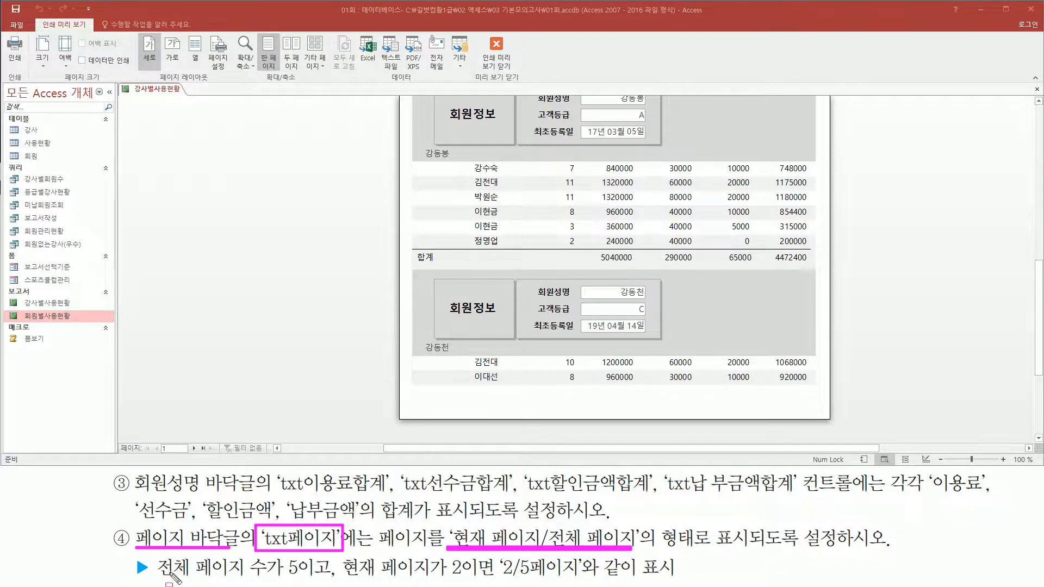
pyautogui.moveTo(154, 579)
pyautogui.mouseDown()
pyautogui.moveTo(492, 582)
pyautogui.moveTo(517, 551)
pyautogui.moveTo(549, 580)
pyautogui.moveTo(681, 580)
pyautogui.mouseUp()
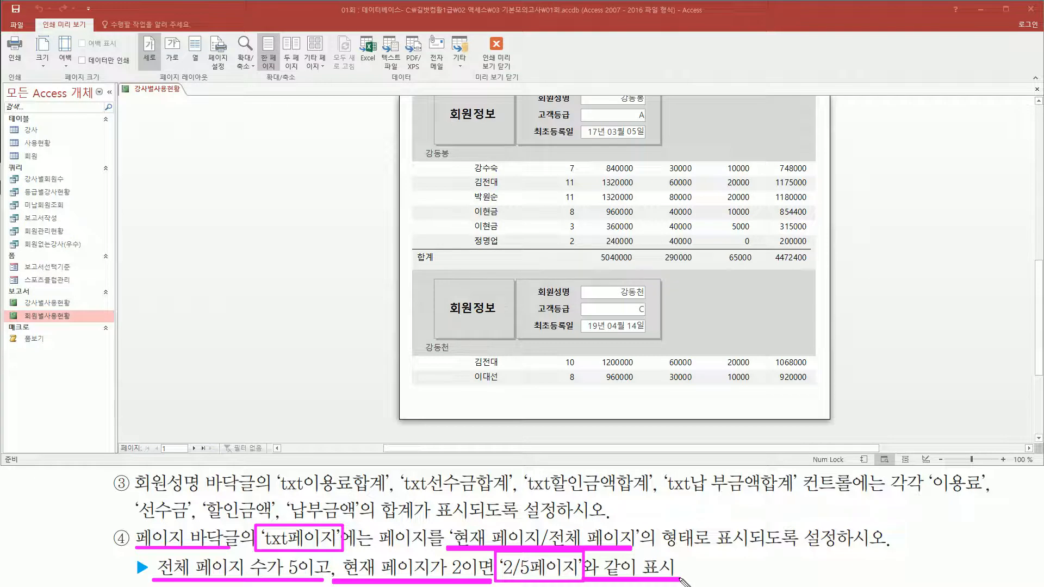
# Switch the report to Design View and select the txt페이지 text box in the page footer.
pyautogui.rightClick(342, 272)
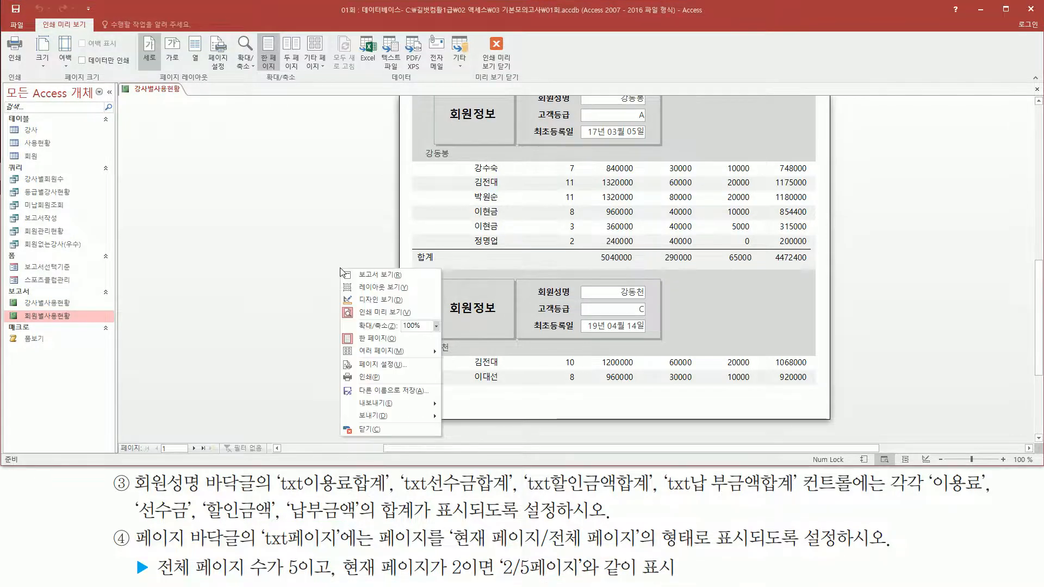
pyautogui.click(365, 302)
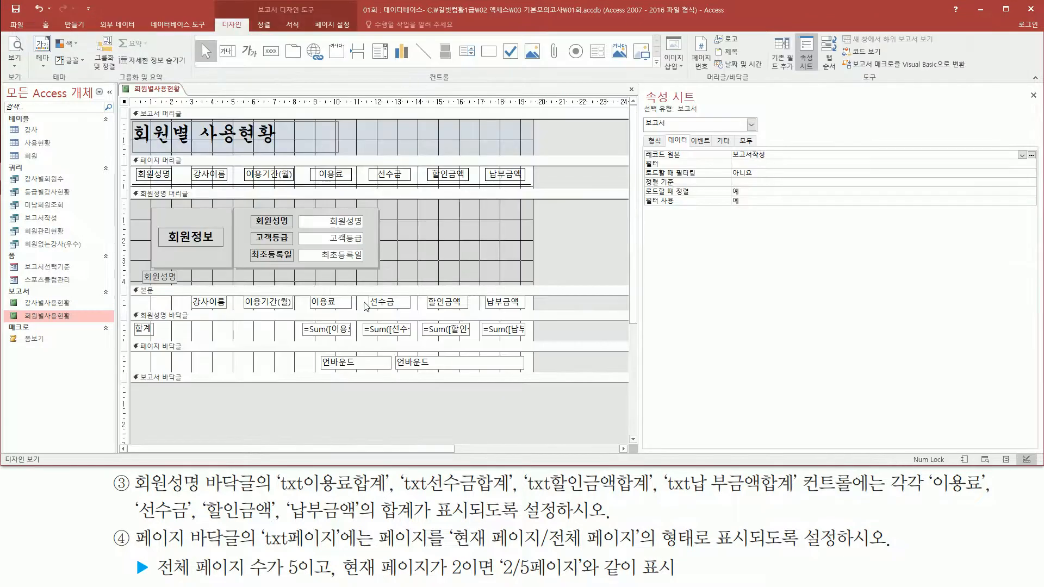
pyautogui.moveTo(126, 340); pyautogui.dragTo(538, 378)
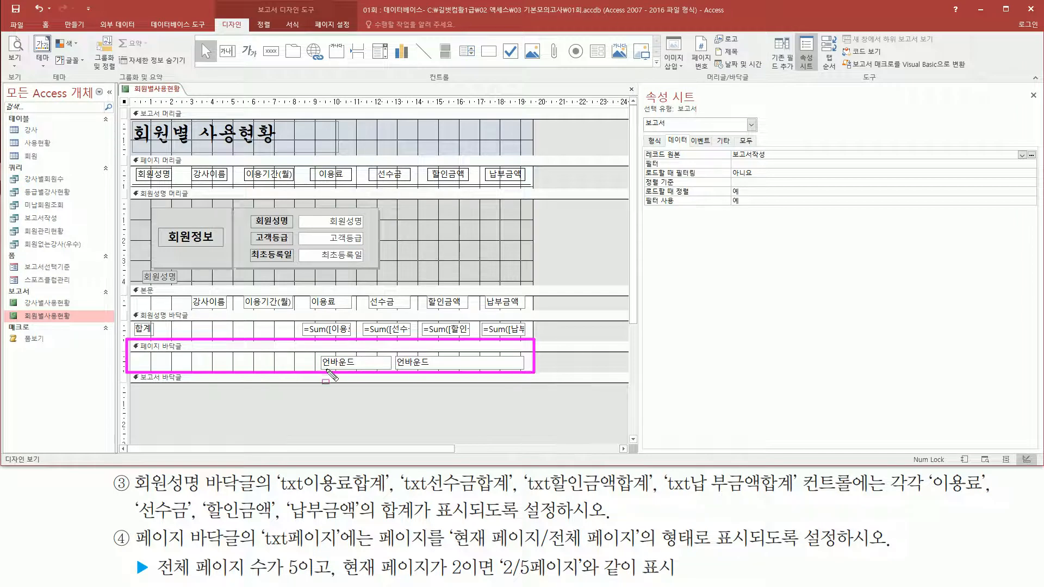
pyautogui.moveTo(319, 368); pyautogui.dragTo(430, 368)
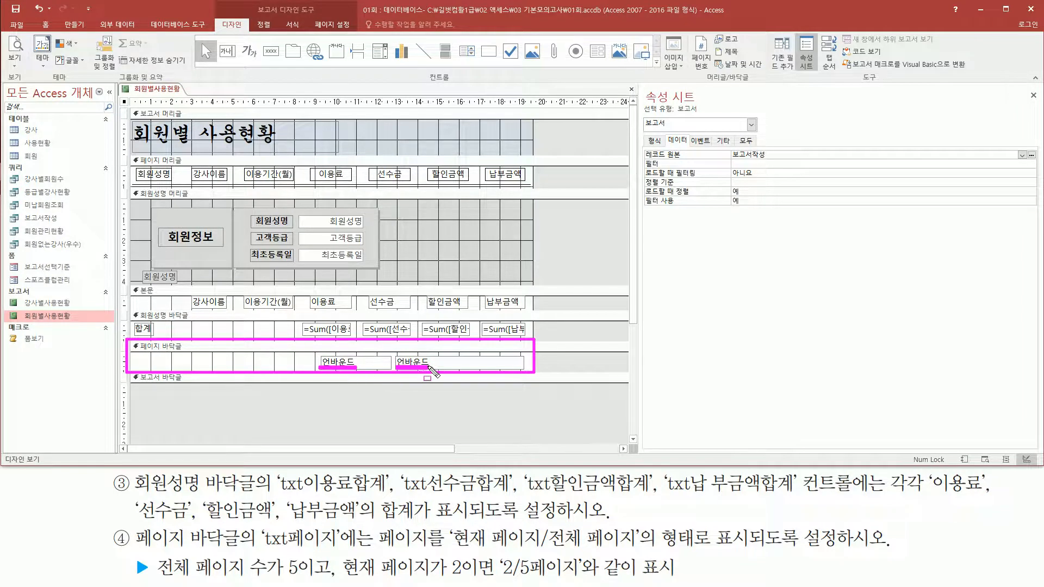
pyautogui.click(368, 362)
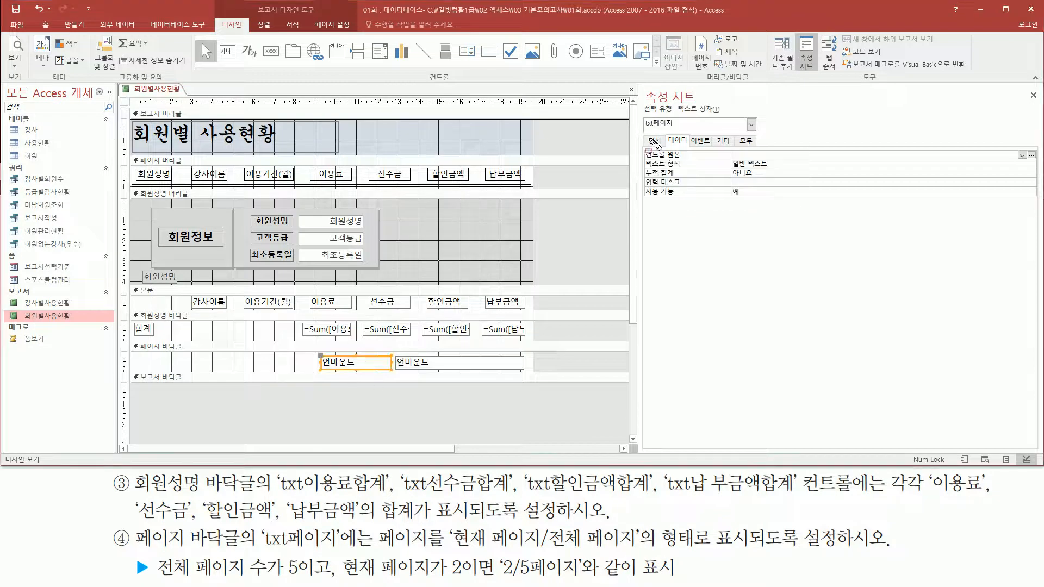
pyautogui.moveTo(641, 130)
pyautogui.mouseDown()
pyautogui.moveTo(674, 129)
pyautogui.moveTo(678, 115)
pyautogui.mouseUp()
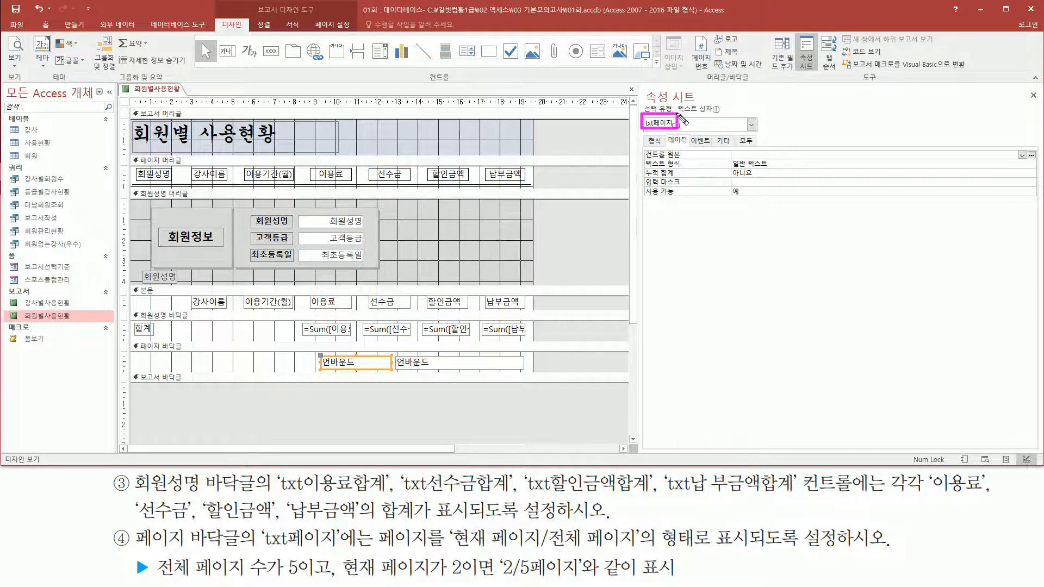
pyautogui.moveTo(260, 524)
pyautogui.mouseDown()
pyautogui.moveTo(275, 545)
pyautogui.moveTo(346, 550)
pyautogui.mouseUp()
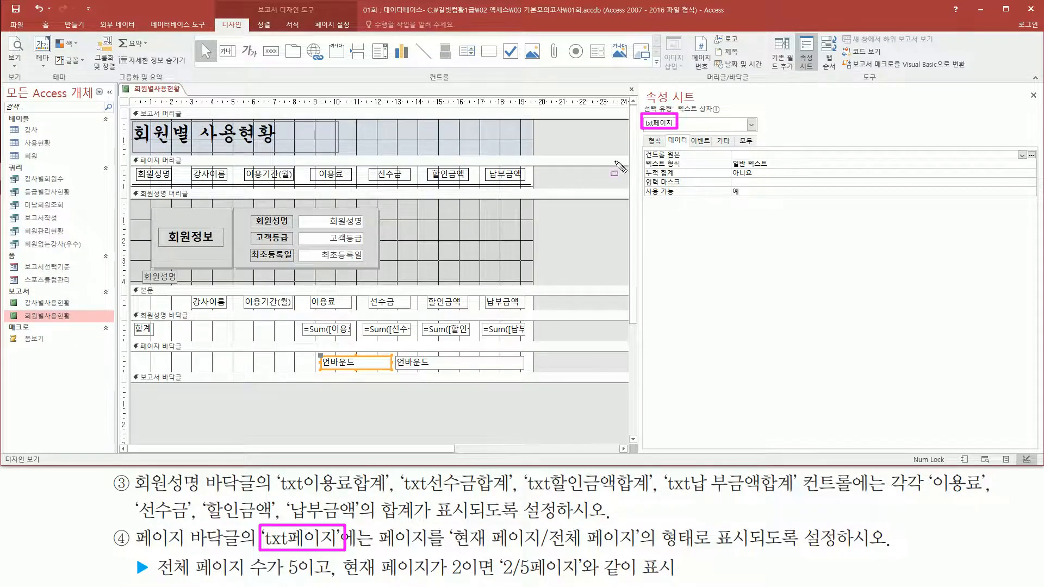
pyautogui.moveTo(664, 146); pyautogui.dragTo(975, 160)
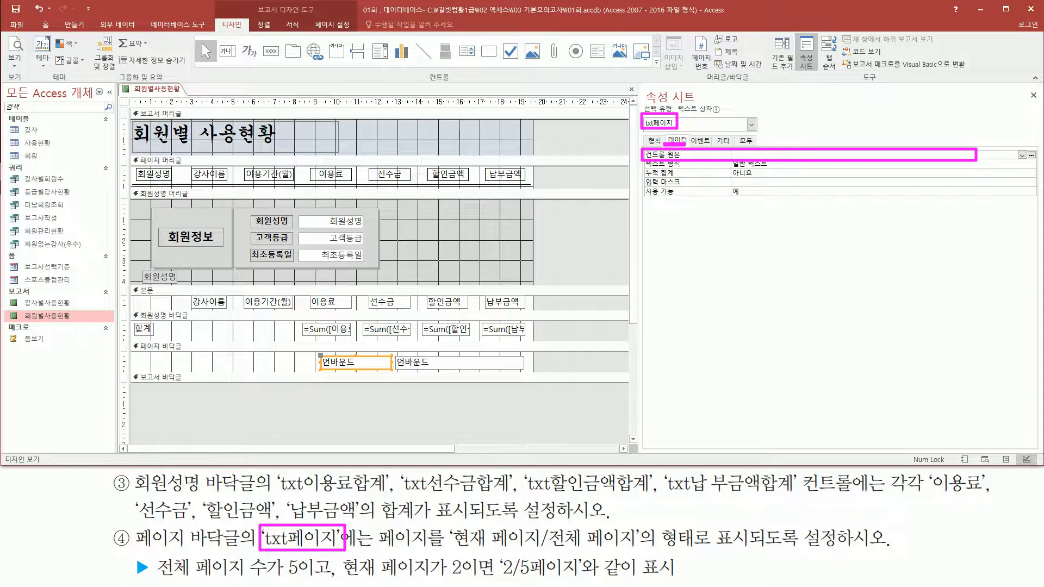
# Note in the memo that 현재페이지 corresponds to [page] and 전체페이지 corresponds to [pages].
pyautogui.click(771, 250)
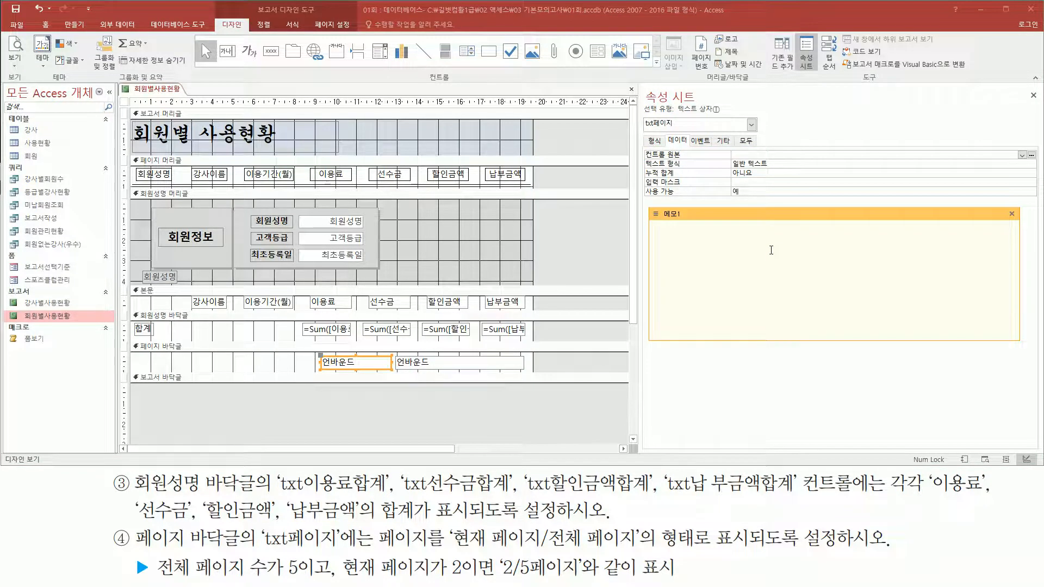
pyautogui.write('현재')
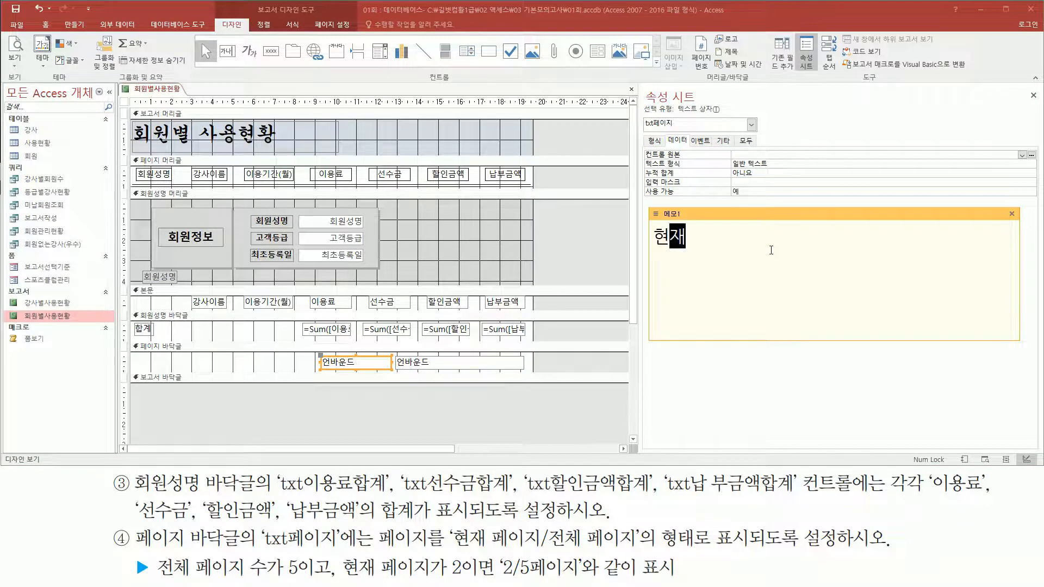
pyautogui.write('페이지')
pyautogui.press('Return')
pyautogui.write('저체페이지')
pyautogui.press('Up')
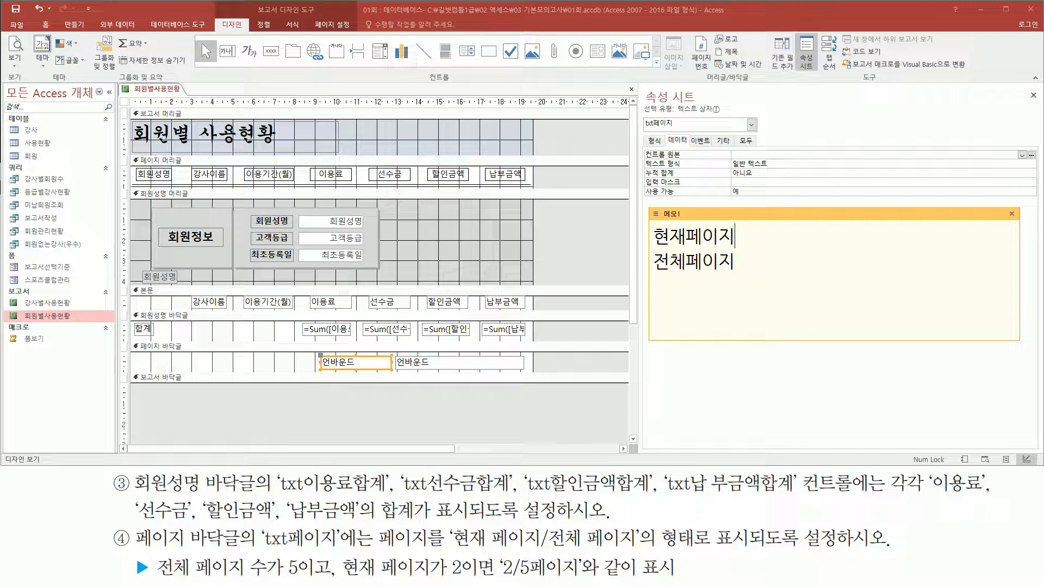
pyautogui.write('-')
pyautogui.write(' [')
pyautogui.write('pag')
pyautogui.write('ages')
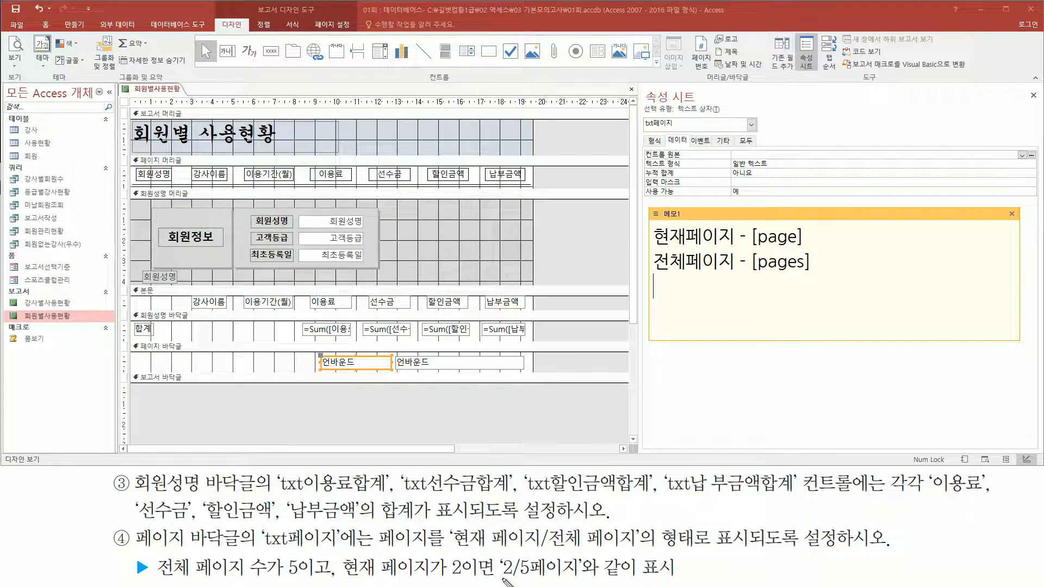
# Write the page-number expression [page] & "/" & [pages] & "페이지" on the memo's third line.
pyautogui.moveTo(501, 579); pyautogui.dragTo(509, 578)
pyautogui.moveTo(516, 541); pyautogui.dragTo(528, 577)
pyautogui.moveTo(535, 559); pyautogui.dragTo(577, 581)
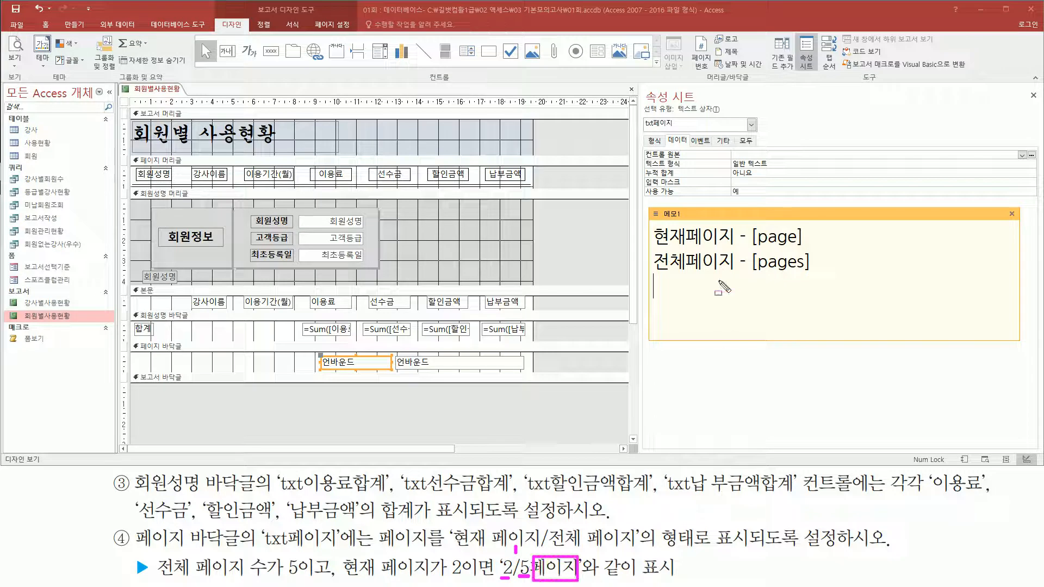
pyautogui.press('Escape')
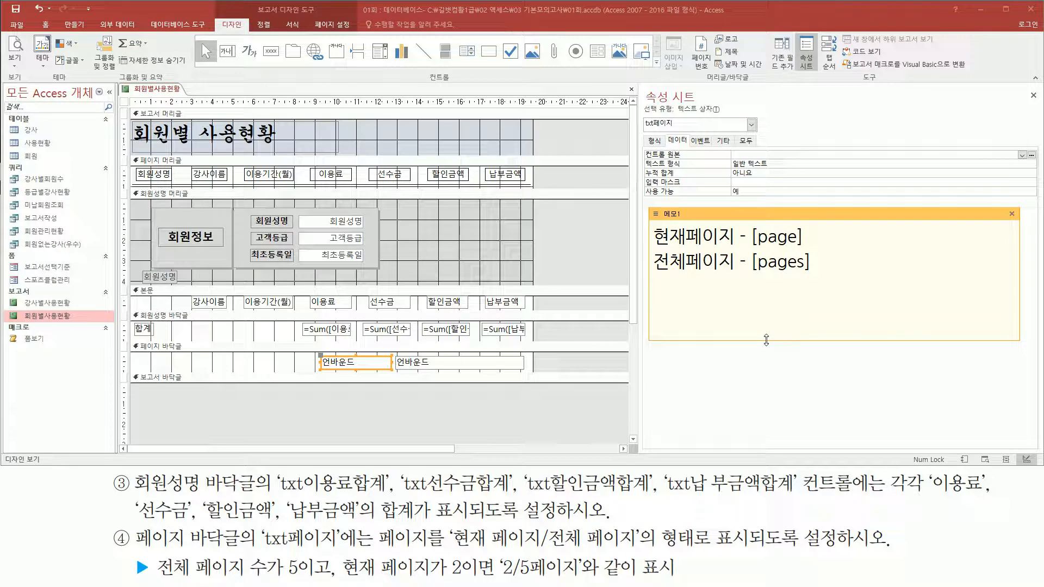
pyautogui.write('[page]')
pyautogui.write('&')
pyautogui.moveTo(654, 287); pyautogui.dragTo(706, 292)
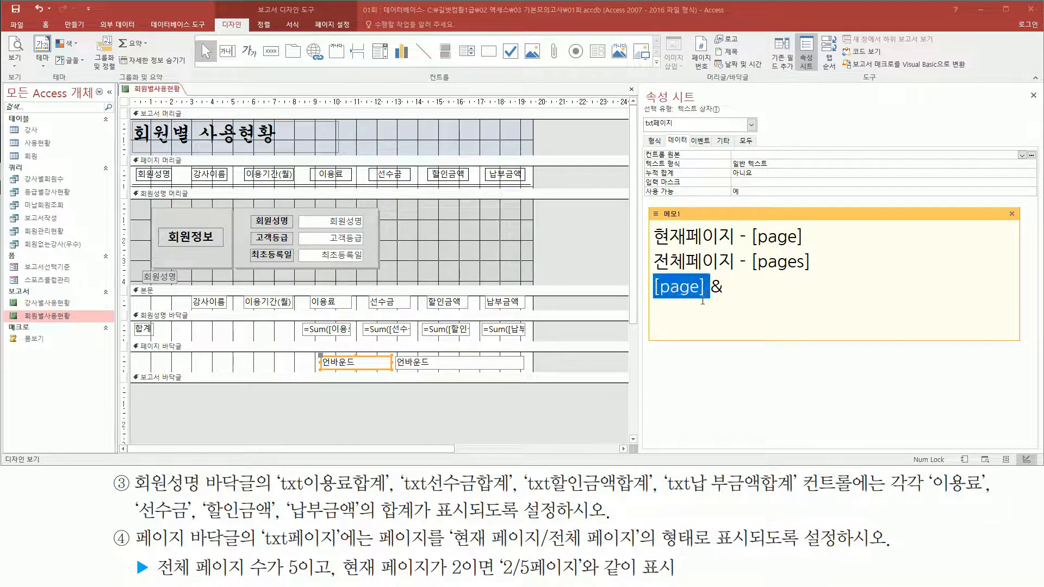
pyautogui.click(734, 288)
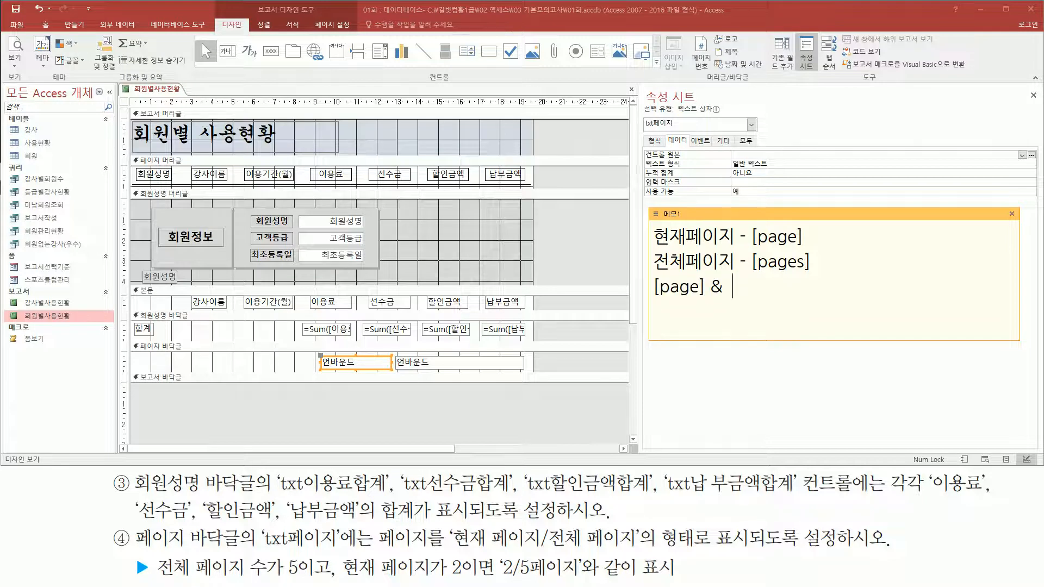
pyautogui.write('"/" &')
pyautogui.write('[pages')
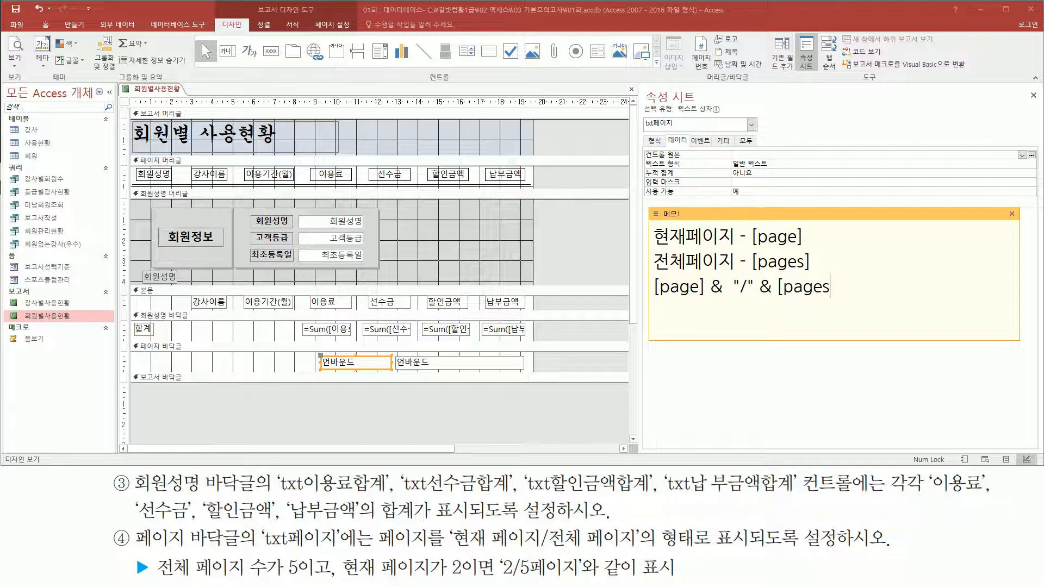
pyautogui.write(']')
pyautogui.write(' & ')
pyautogui.write('vp')
pyautogui.press('BackSpace')
pyautogui.press('BackSpace')
pyautogui.write('페이지"')
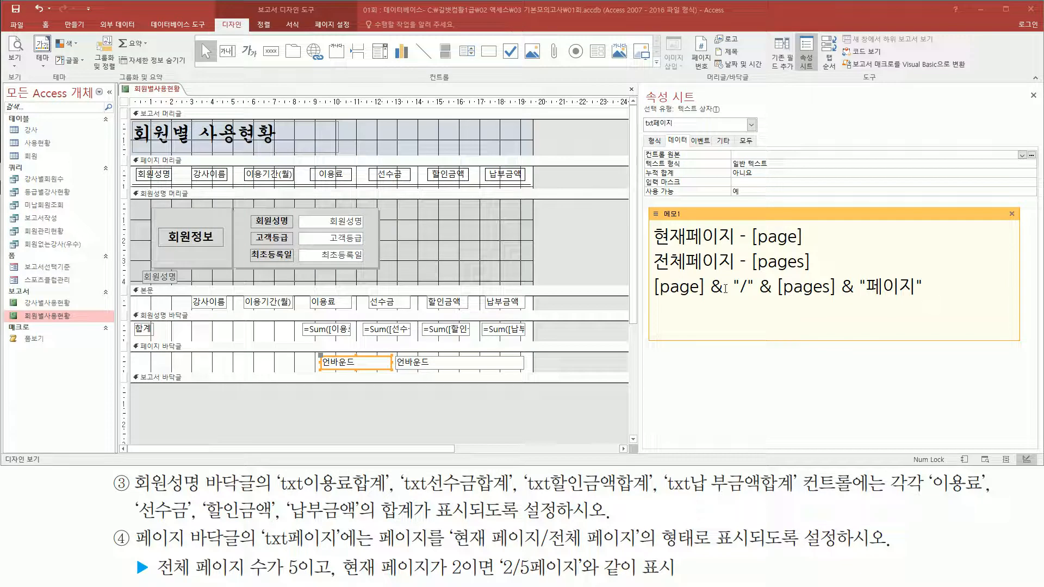
# Add an equals sign before the memo's page-number expression and copy the whole line.
pyautogui.write('=')
pyautogui.moveTo(960, 286); pyautogui.dragTo(472, 285)
pyautogui.hotkey('ctrl', 'c')
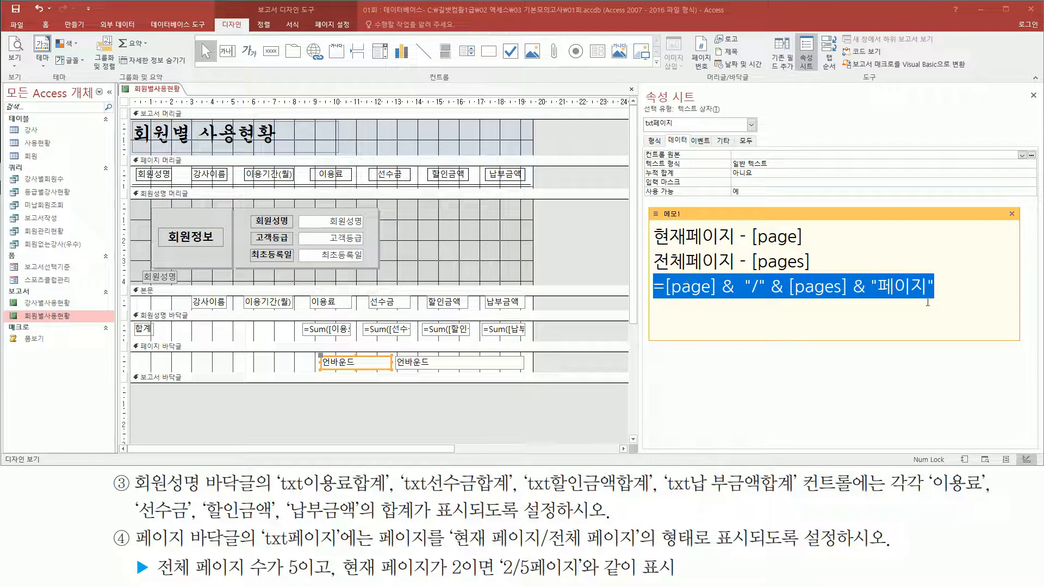
# Set the control source of the txt페이지 text box to the copied expression =[page] & "/" & [pages] & "페이지".
pyautogui.moveTo(642, 149); pyautogui.dragTo(825, 160)
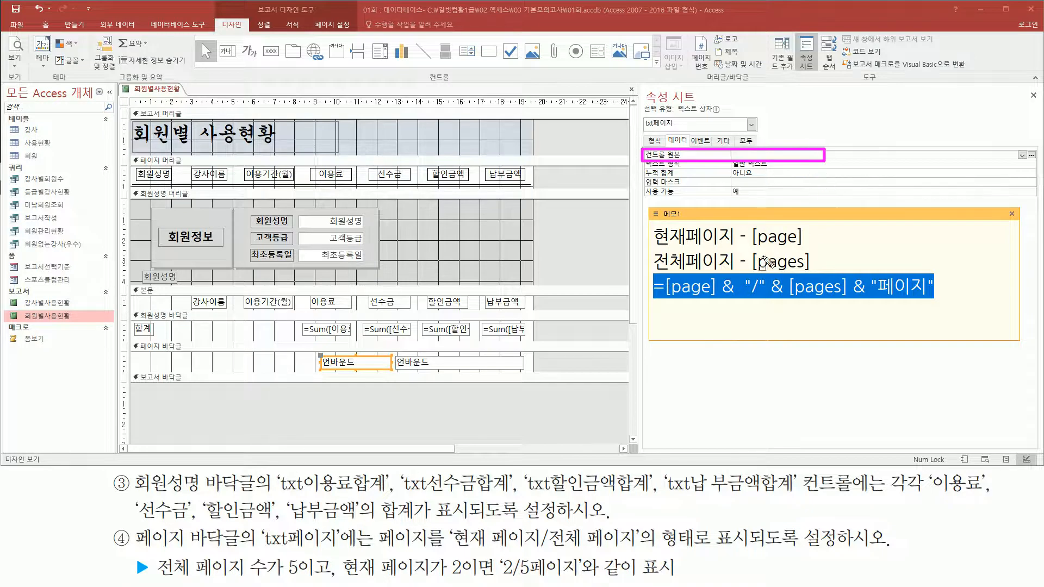
pyautogui.press('Escape')
pyautogui.click(773, 156)
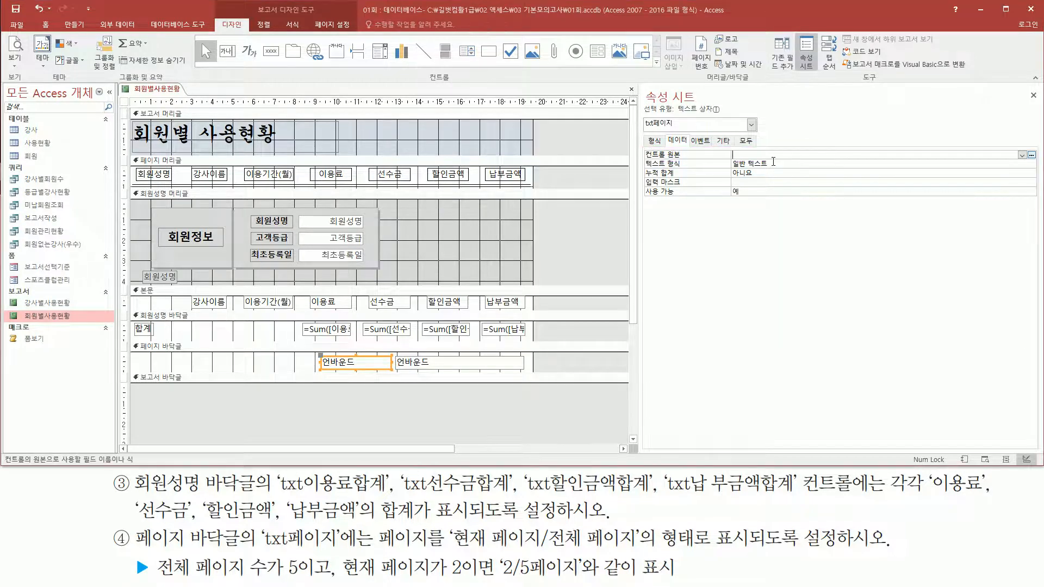
pyautogui.hotkey('ctrl', 'v')
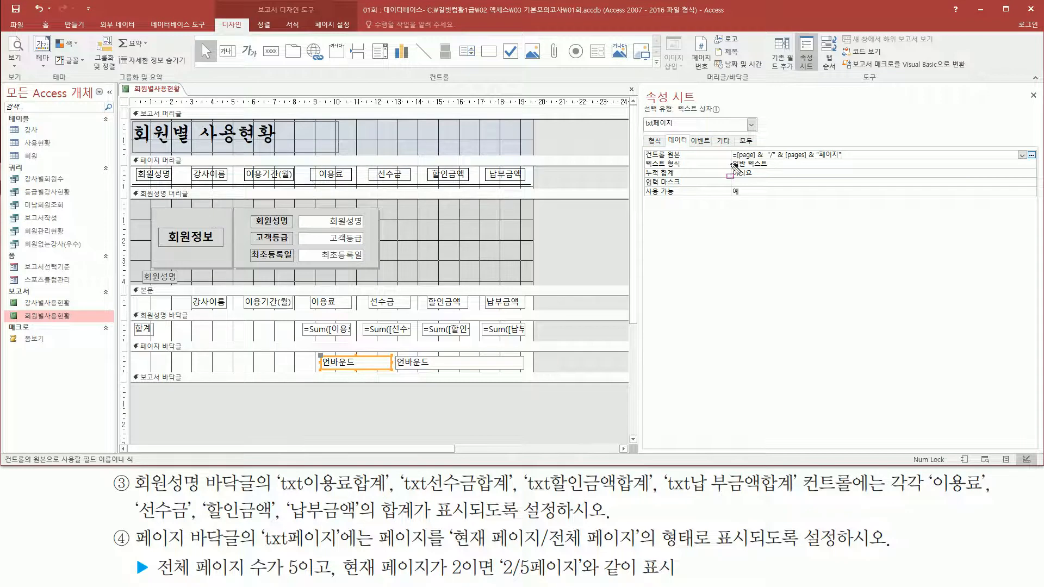
pyautogui.moveTo(728, 162)
pyautogui.mouseDown()
pyautogui.moveTo(849, 163)
pyautogui.moveTo(852, 142)
pyautogui.mouseUp()
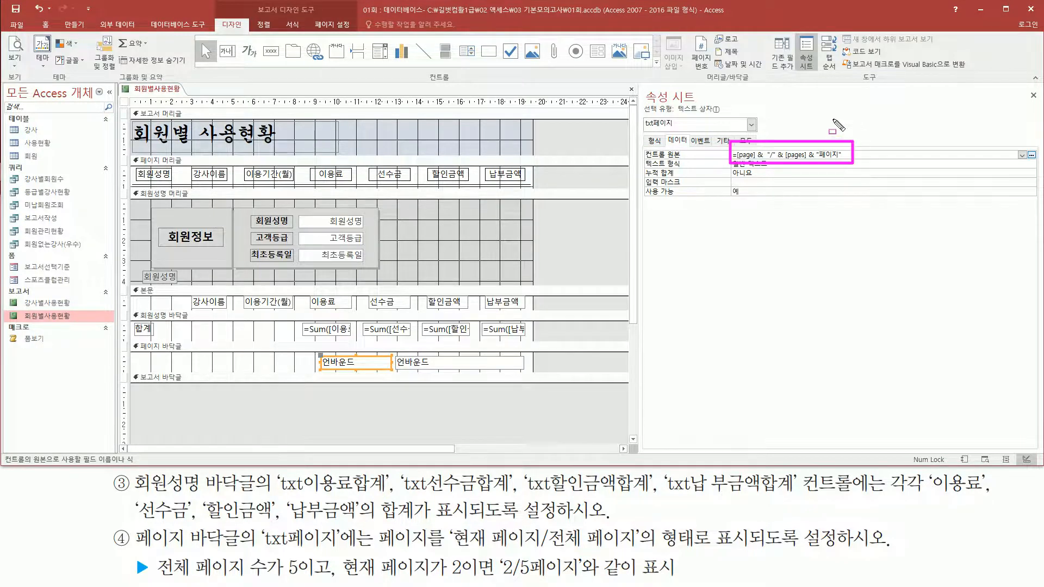
pyautogui.press('Escape')
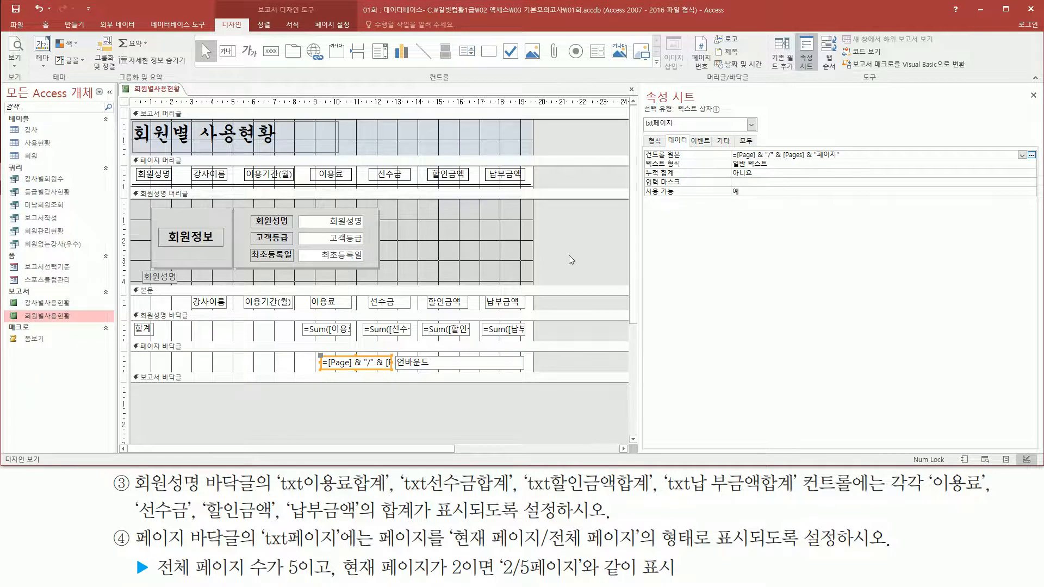
# Show the report in Print Preview and check the page number in the first page's footer.
pyautogui.click(566, 224)
pyautogui.rightClick(566, 225)
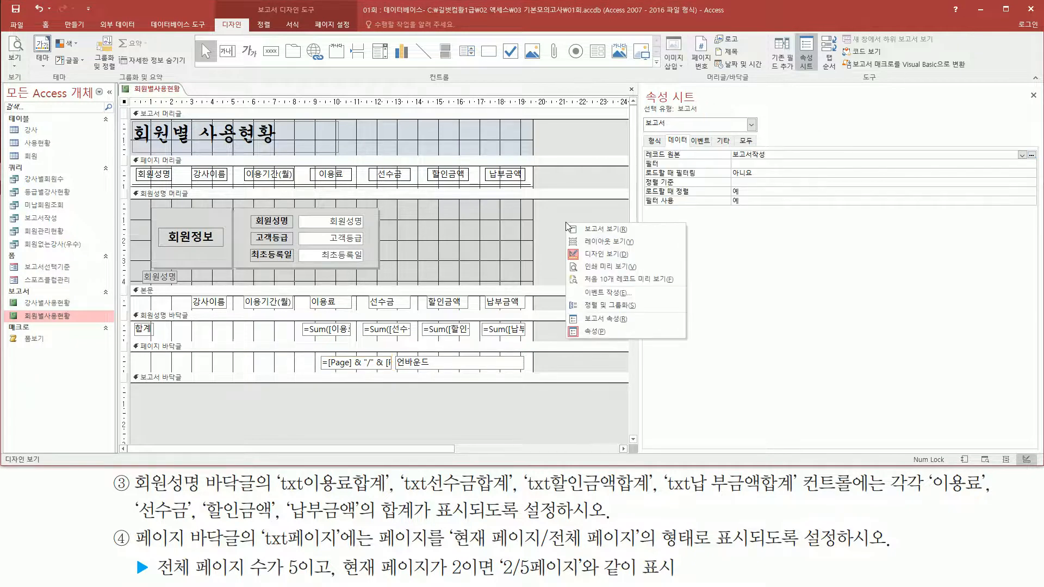
pyautogui.click(600, 267)
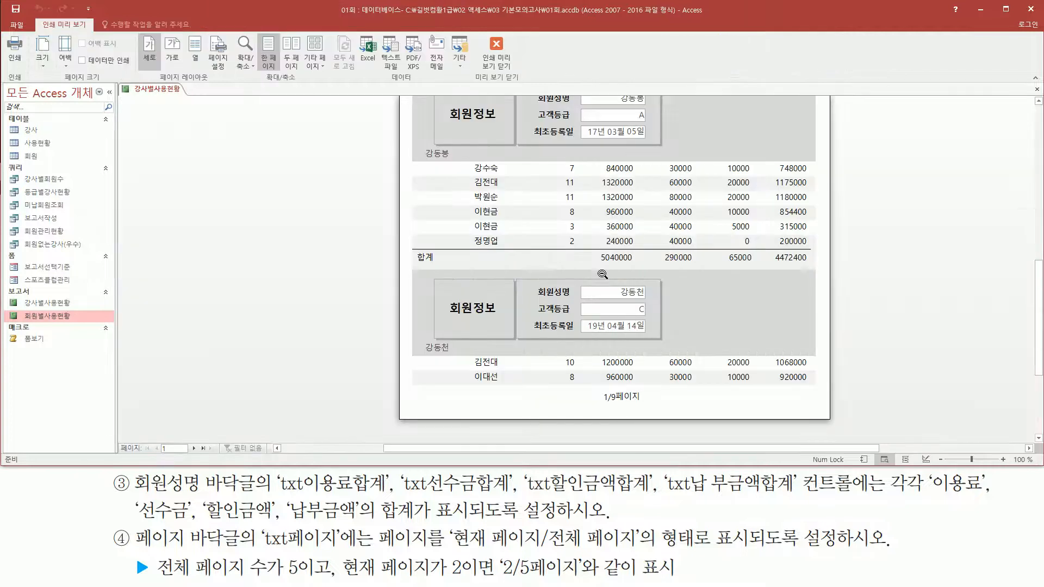
pyautogui.moveTo(595, 385)
pyautogui.mouseDown()
pyautogui.moveTo(608, 403)
pyautogui.moveTo(647, 408)
pyautogui.mouseUp()
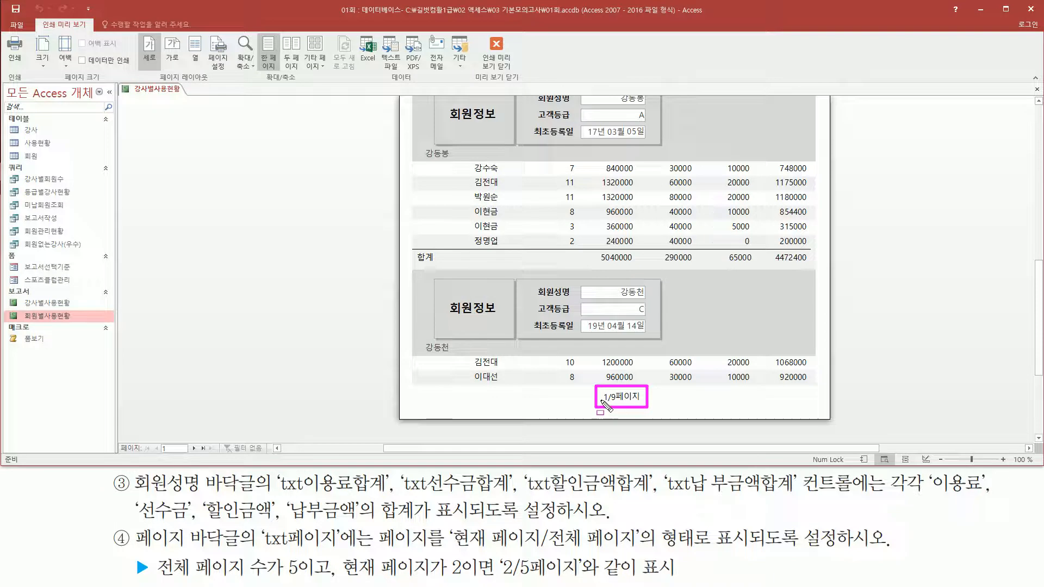
pyautogui.press('Escape')
# Check the page numbers in the footers of the second and third report pages.
pyautogui.click(194, 448)
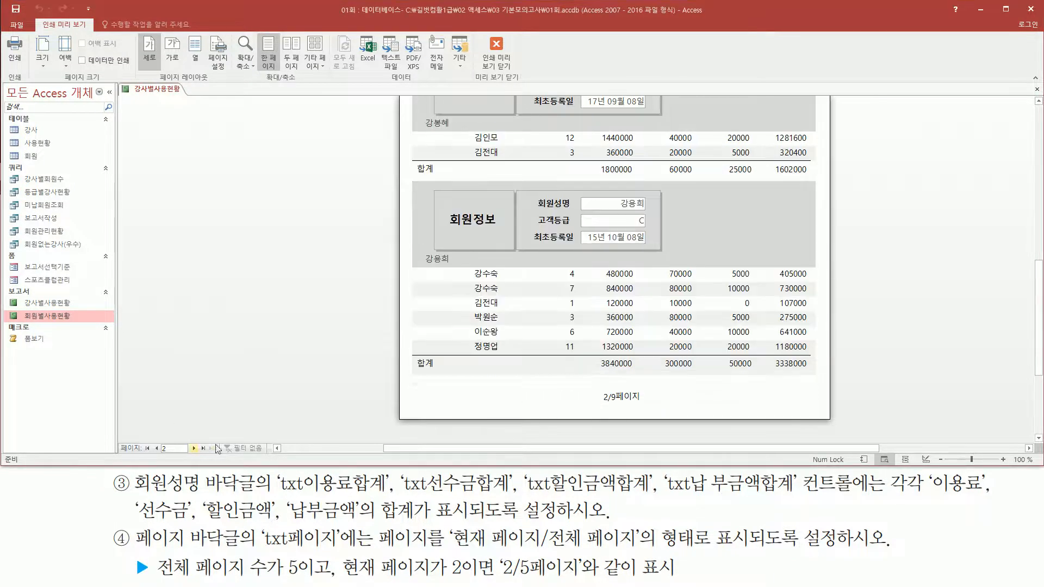
pyautogui.moveTo(589, 395); pyautogui.dragTo(651, 409)
pyautogui.press('Escape')
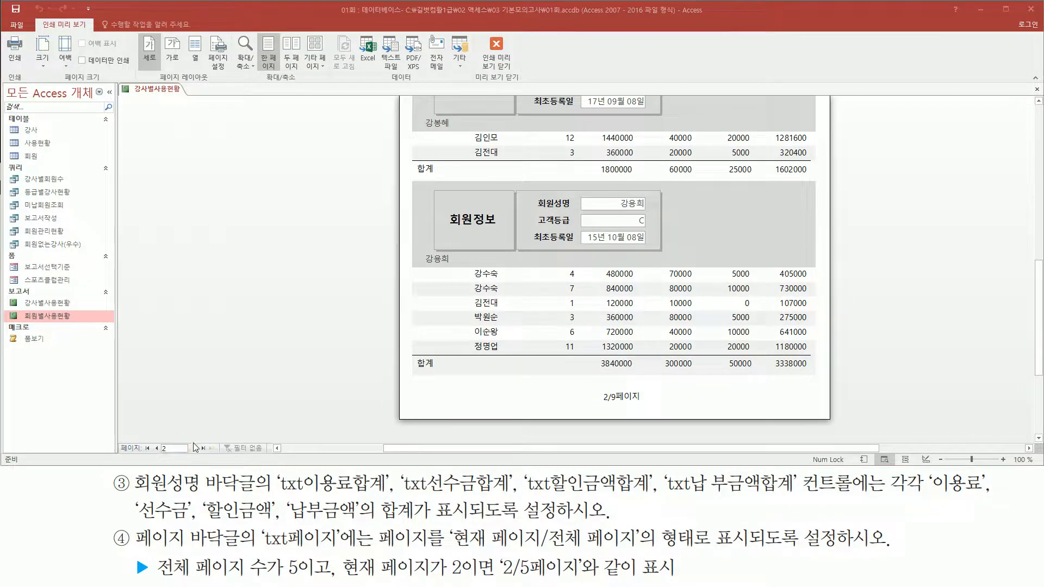
pyautogui.click(194, 448)
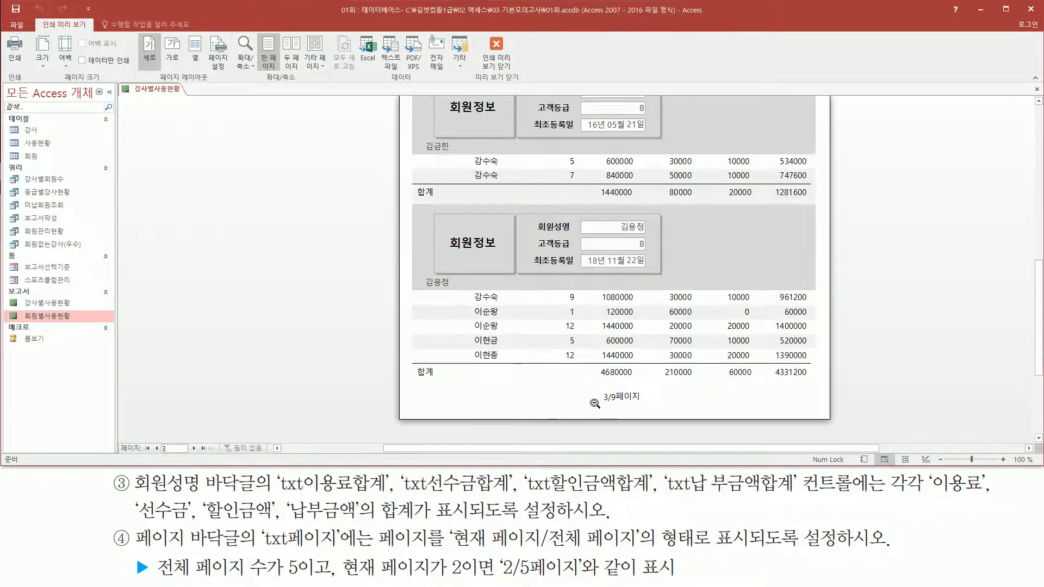
pyautogui.moveTo(593, 385)
pyautogui.mouseDown()
pyautogui.moveTo(622, 407)
pyautogui.moveTo(653, 406)
pyautogui.mouseUp()
pyautogui.press('Escape')
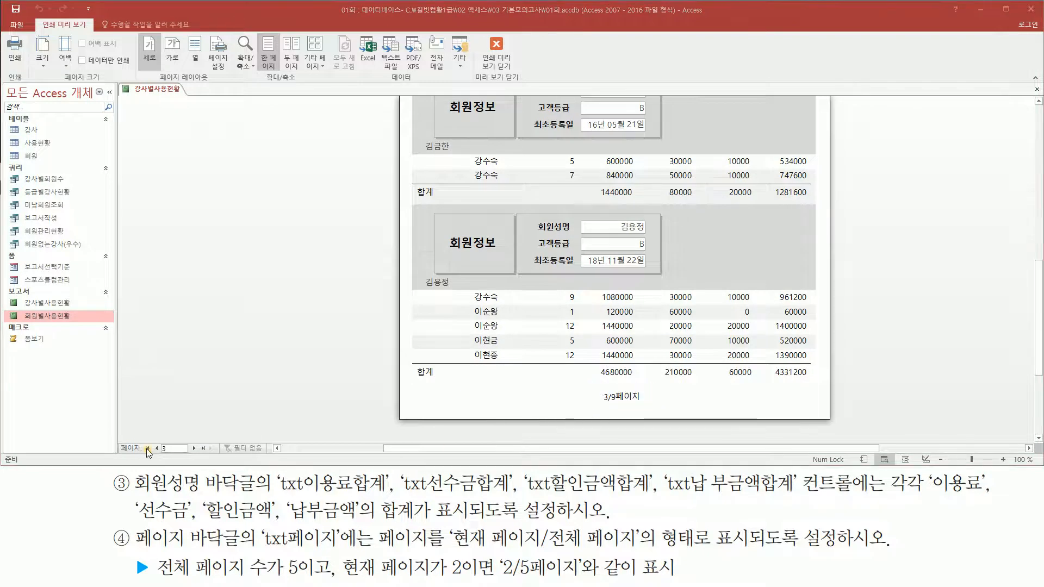
# Return to the first page of the preview and switch the report back to Design View.
pyautogui.click(146, 448)
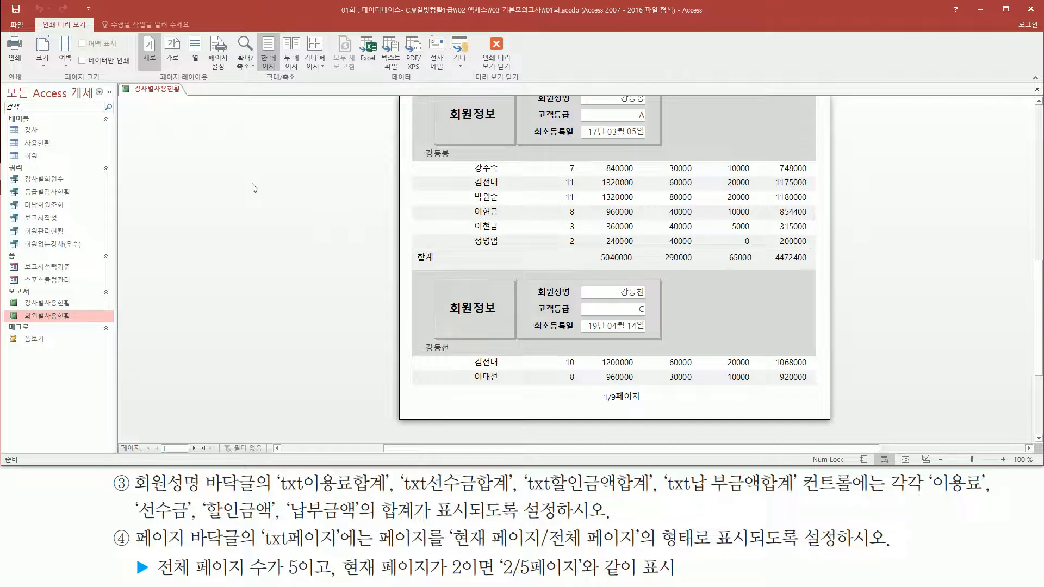
pyautogui.rightClick(317, 158)
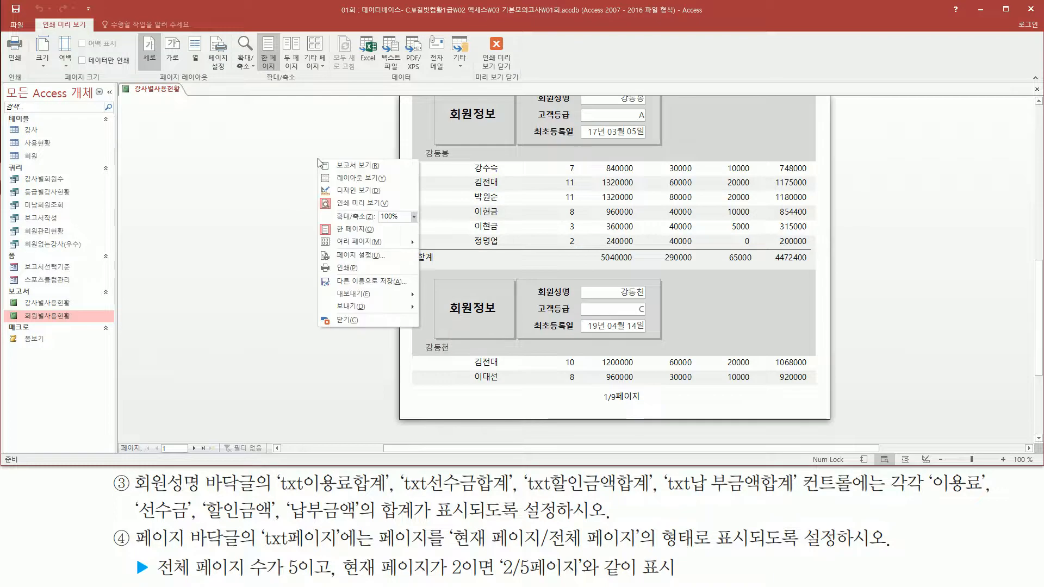
pyautogui.click(351, 187)
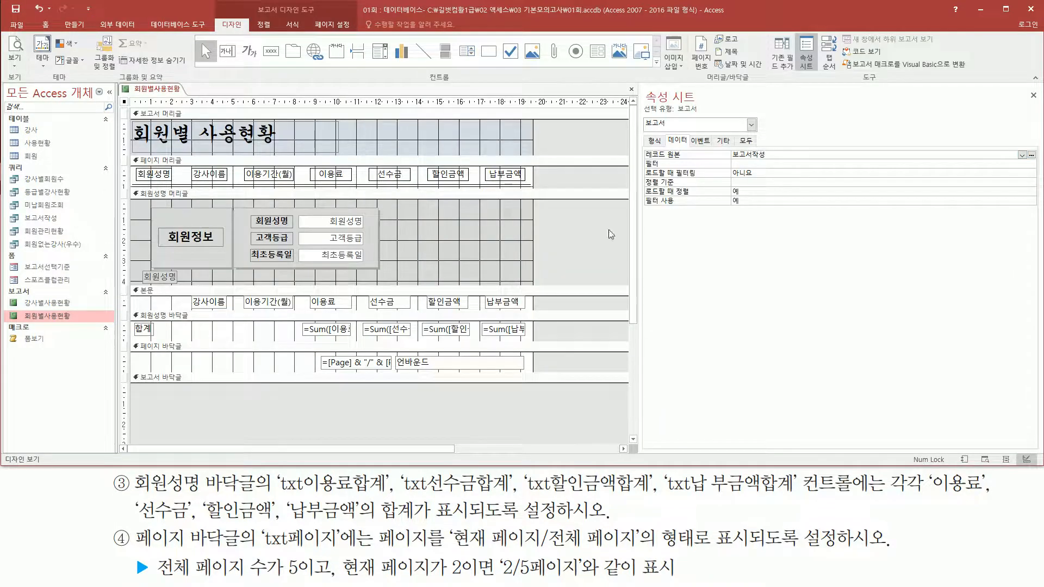
# Clear the control source of the txt페이지 text box in the page footer and open the Expression Builder for it.
pyautogui.click(368, 364)
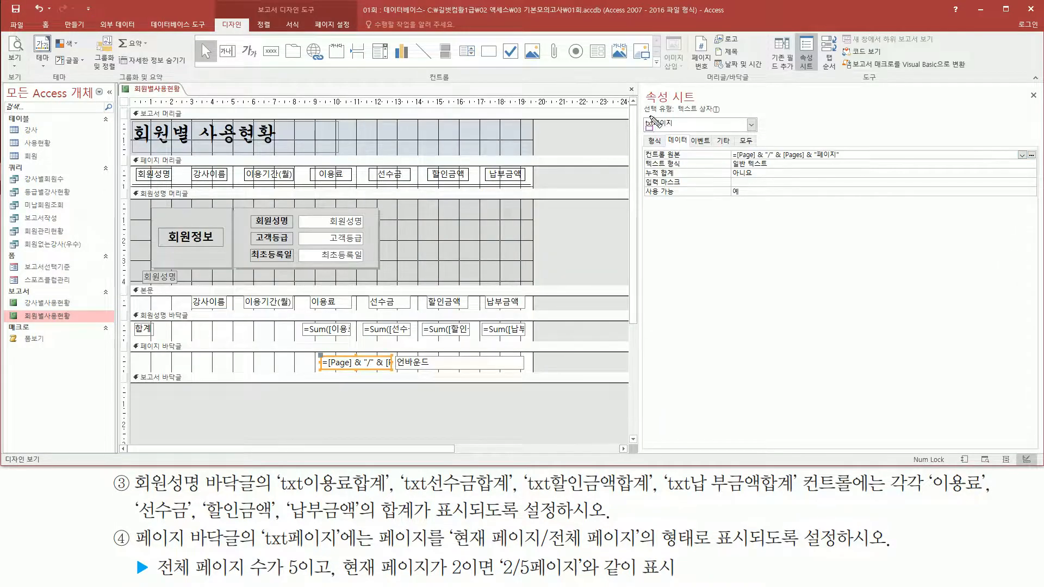
pyautogui.moveTo(639, 115); pyautogui.dragTo(681, 130)
pyautogui.moveTo(646, 163); pyautogui.dragTo(862, 160)
pyautogui.press('Escape')
pyautogui.click(684, 156)
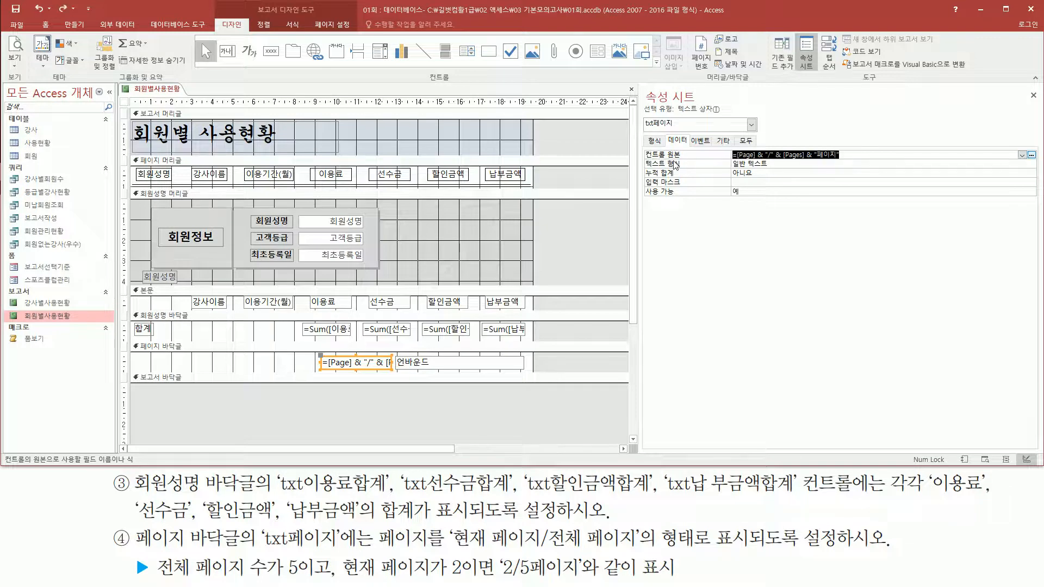
pyautogui.press('Delete')
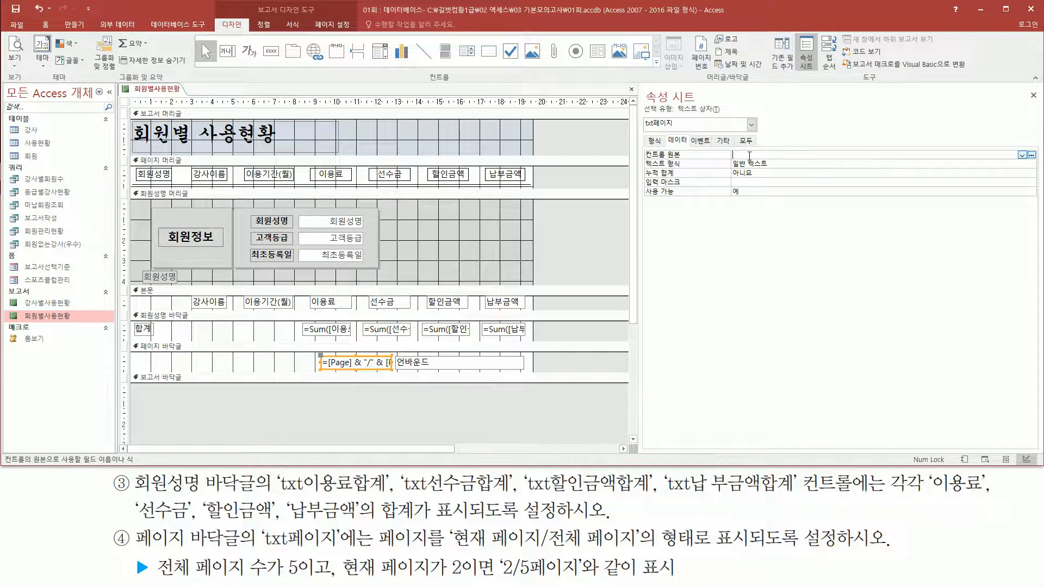
pyautogui.moveTo(637, 162); pyautogui.dragTo(776, 162)
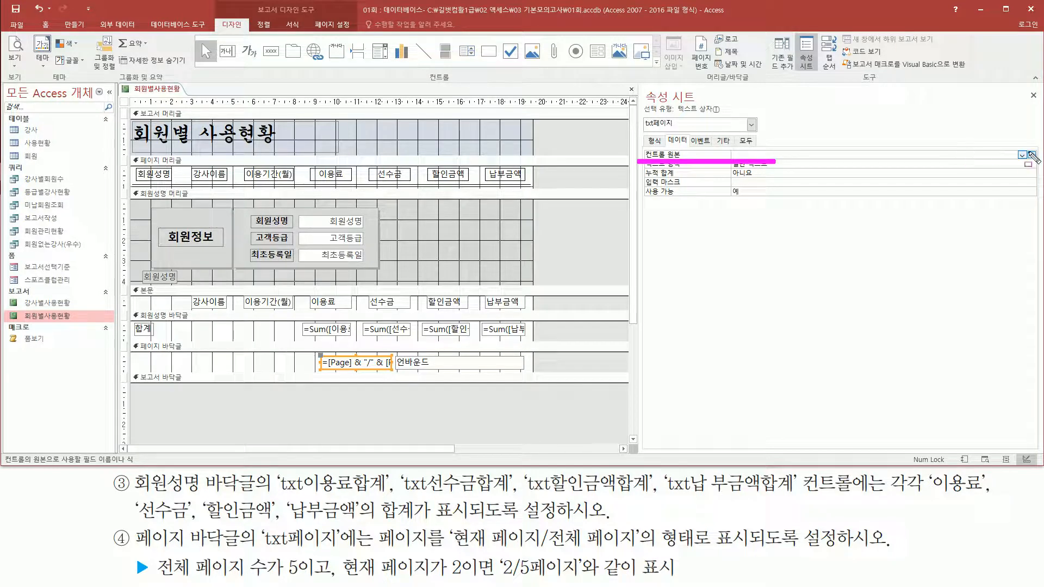
pyautogui.moveTo(1024, 144); pyautogui.dragTo(1039, 162)
pyautogui.click(1031, 155)
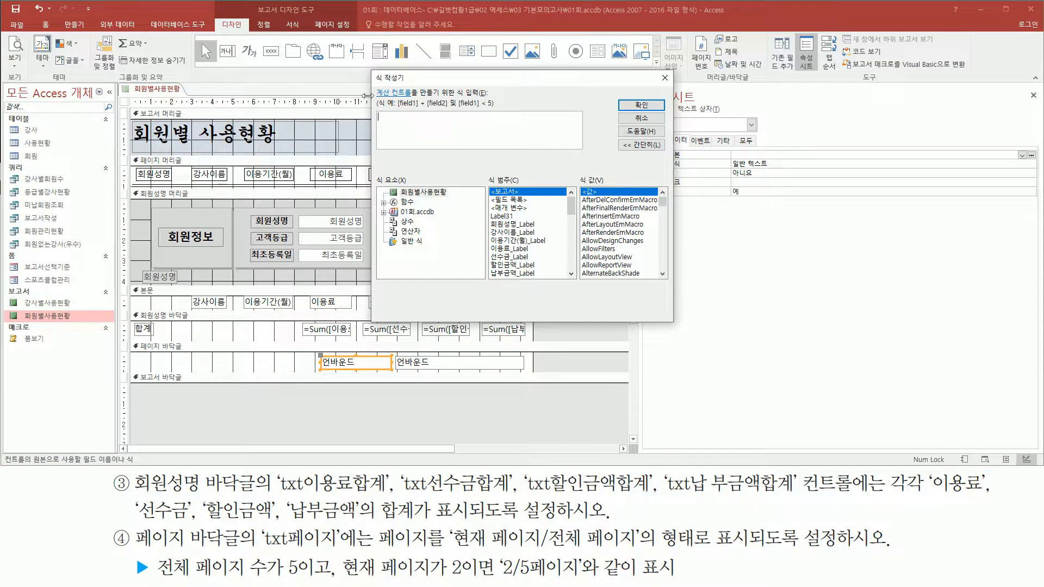
# Insert the N/M 페이지 common expression (일반 식) into the Expression Builder's expression field.
pyautogui.moveTo(372, 68)
pyautogui.mouseDown()
pyautogui.moveTo(647, 309)
pyautogui.moveTo(677, 321)
pyautogui.mouseUp()
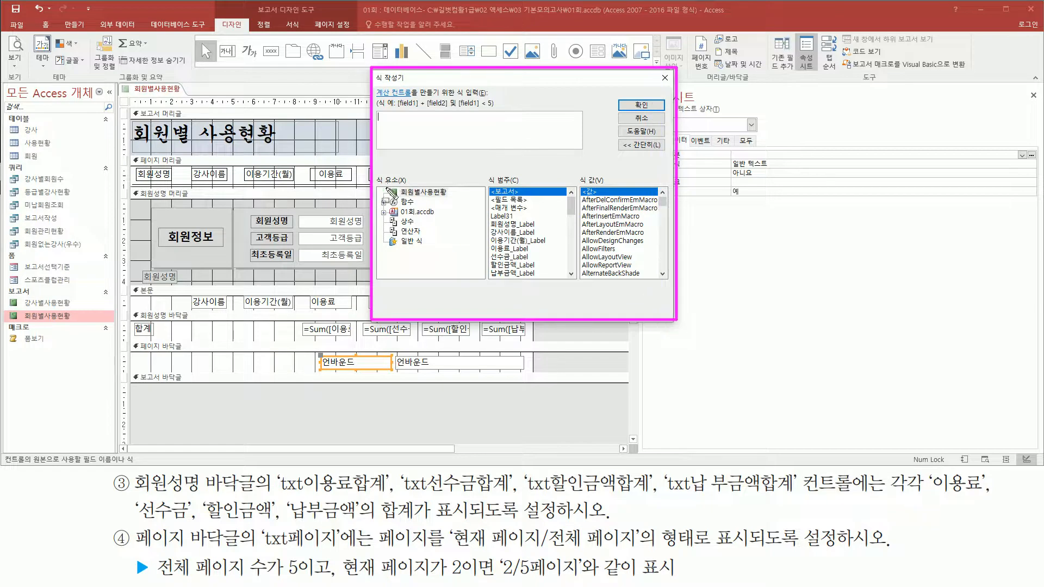
pyautogui.moveTo(375, 174); pyautogui.dragTo(469, 256)
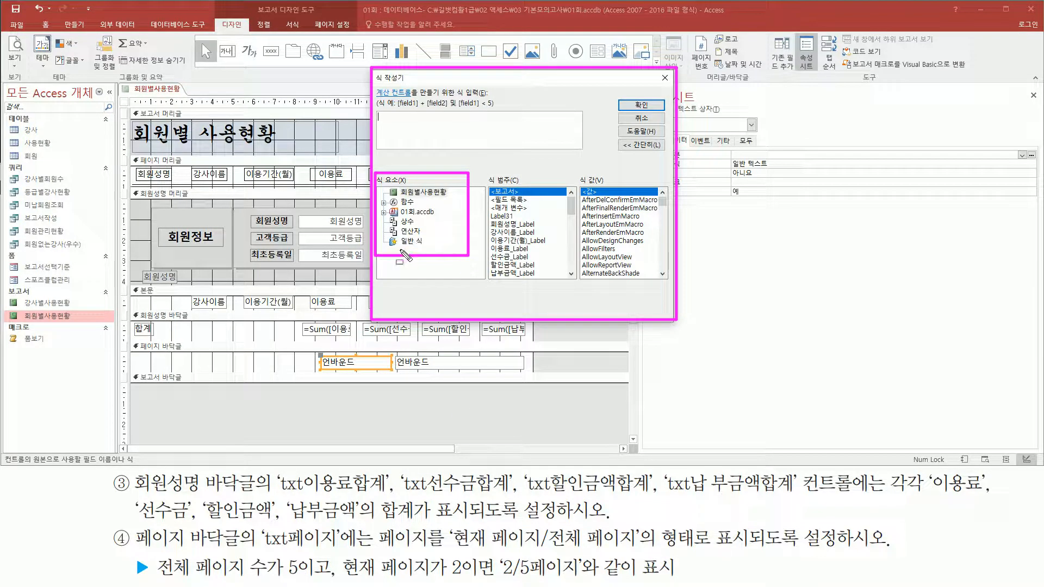
pyautogui.moveTo(397, 249); pyautogui.dragTo(431, 249)
pyautogui.press('Escape')
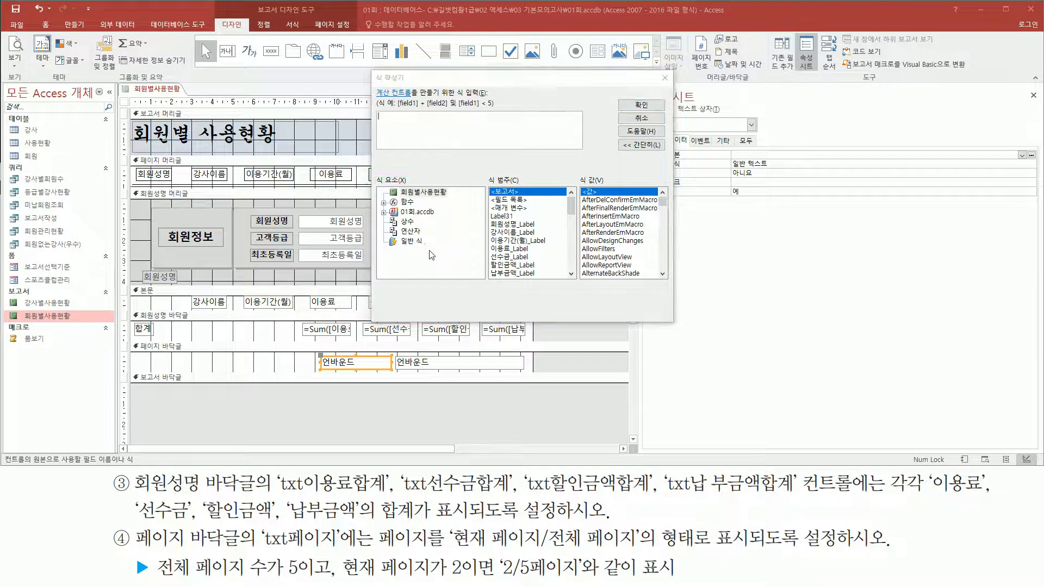
pyautogui.click(411, 242)
pyautogui.moveTo(390, 252)
pyautogui.mouseDown()
pyautogui.moveTo(427, 251)
pyautogui.moveTo(429, 234)
pyautogui.mouseUp()
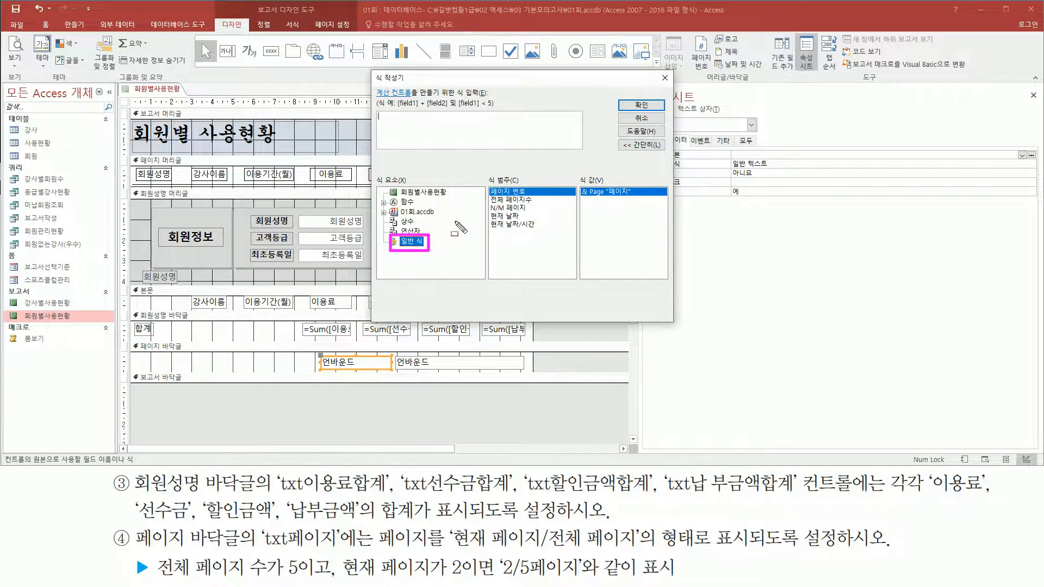
pyautogui.moveTo(480, 169)
pyautogui.mouseDown()
pyautogui.moveTo(500, 216)
pyautogui.moveTo(554, 242)
pyautogui.moveTo(564, 235)
pyautogui.mouseUp()
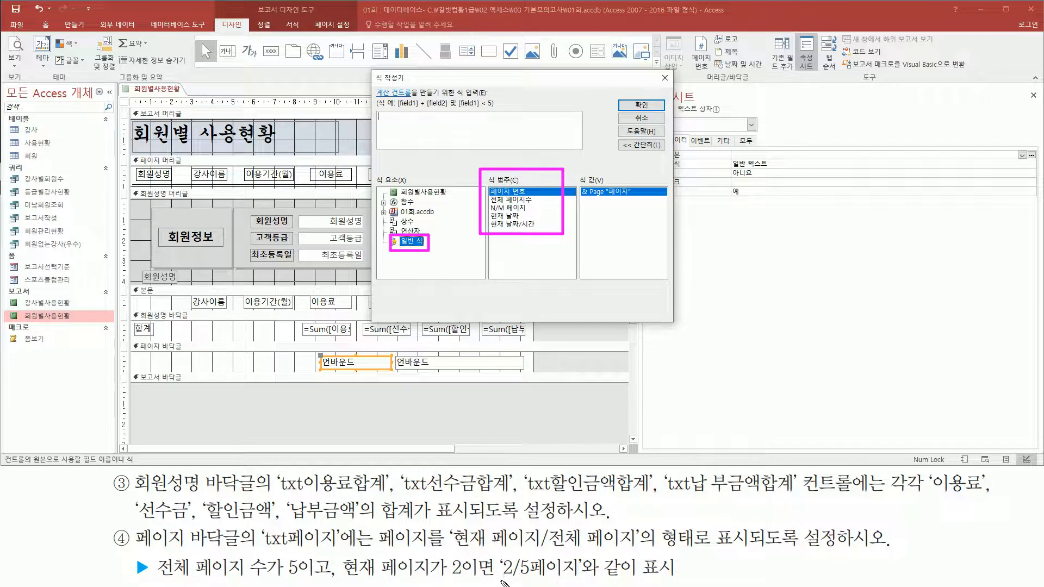
pyautogui.moveTo(500, 579); pyautogui.dragTo(585, 580)
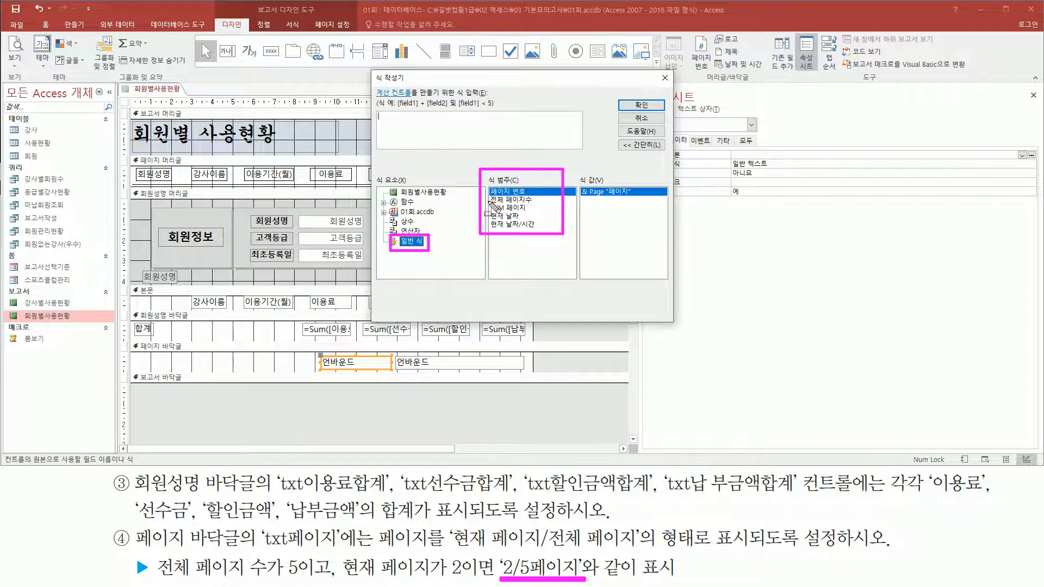
pyautogui.moveTo(487, 200); pyautogui.dragTo(535, 213)
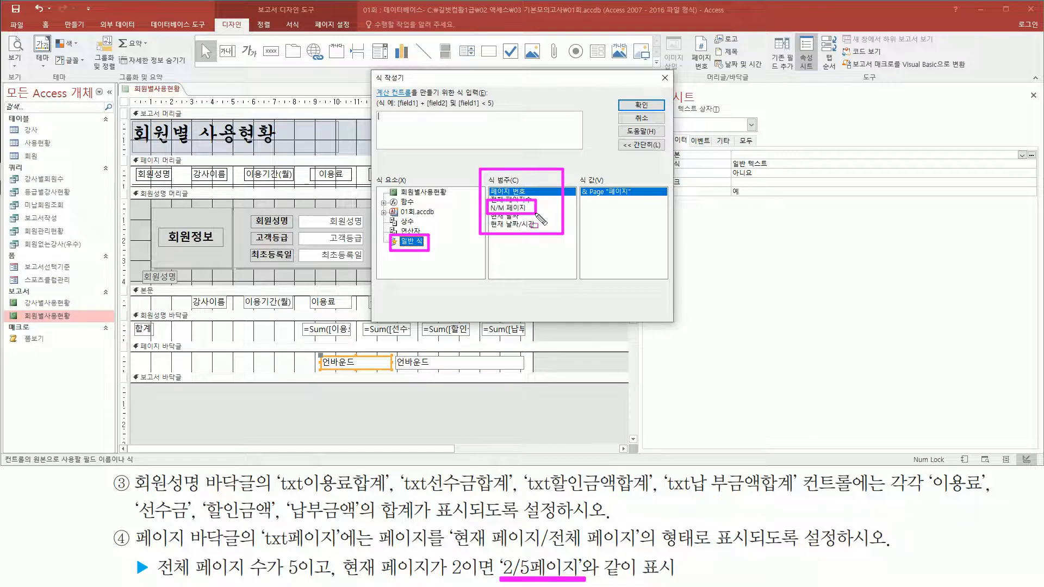
pyautogui.press('Escape')
pyautogui.click(521, 209)
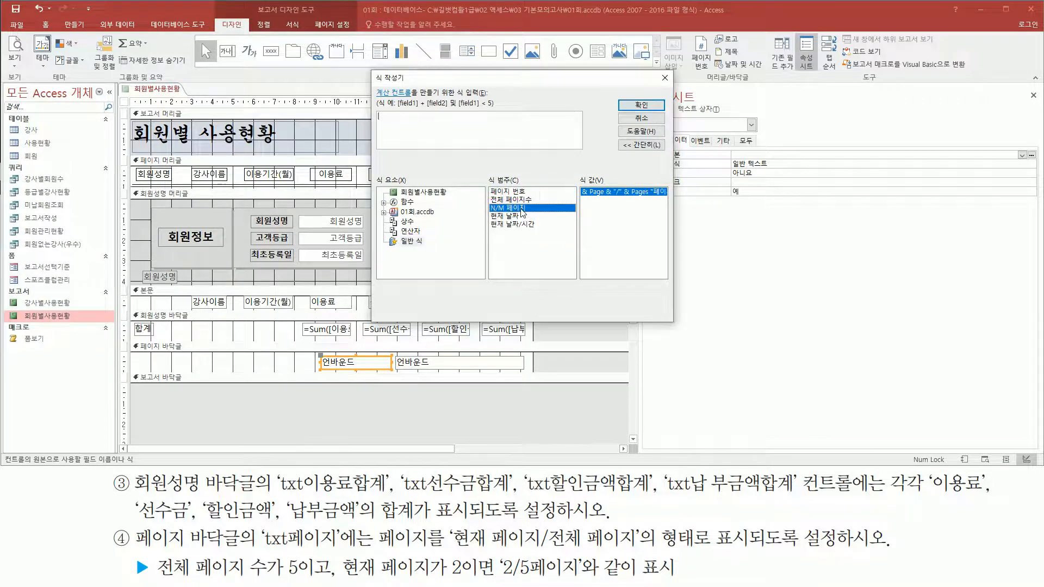
pyautogui.doubleClick(520, 209)
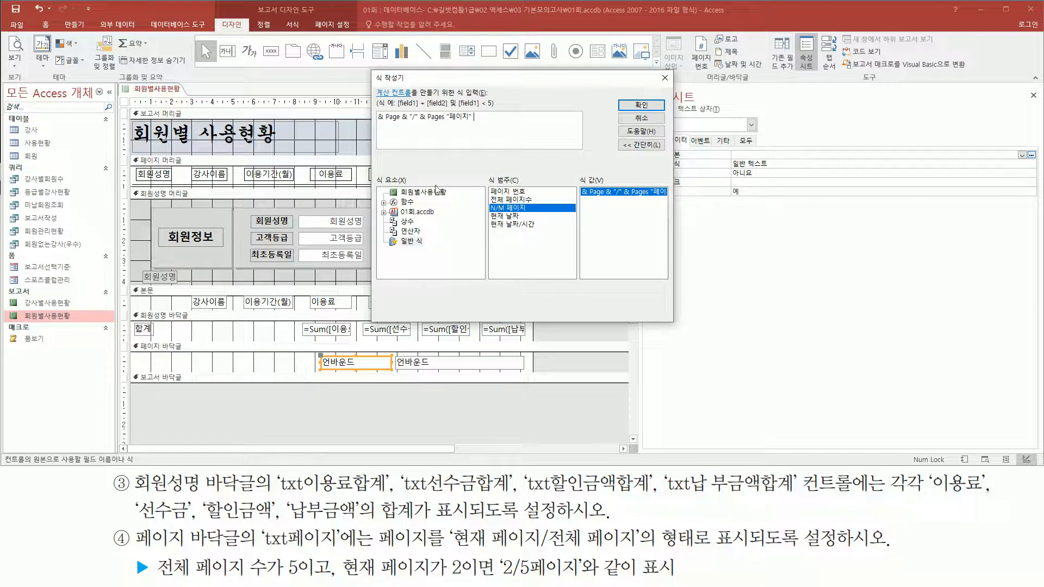
# Remove the leading & in front of Page in the inserted page-number expression.
pyautogui.hotkey('ctrl', '2')
pyautogui.moveTo(378, 126); pyautogui.dragTo(479, 126)
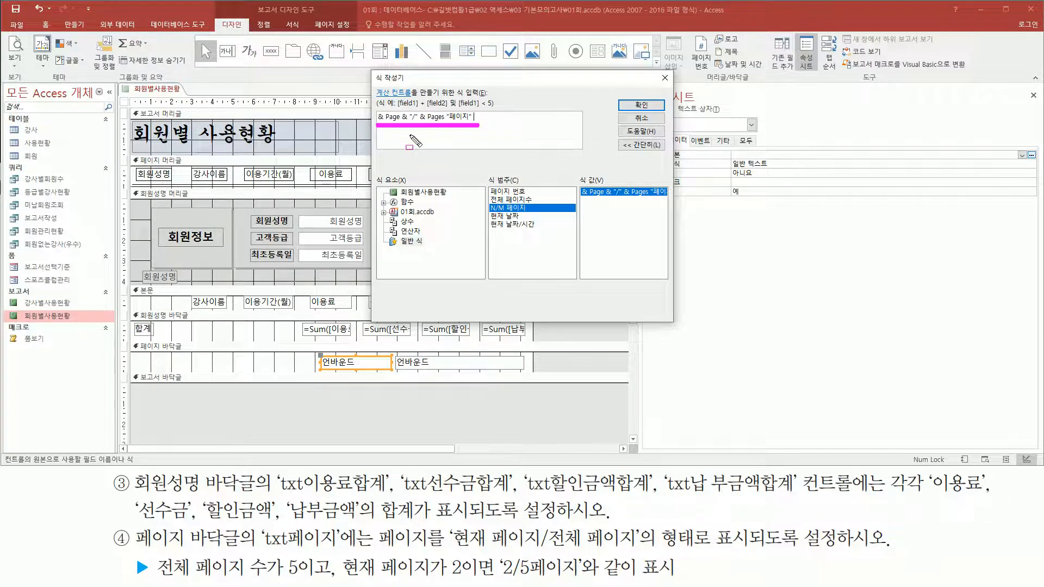
pyautogui.moveTo(374, 108)
pyautogui.mouseDown()
pyautogui.moveTo(374, 124)
pyautogui.moveTo(385, 109)
pyautogui.moveTo(386, 125)
pyautogui.mouseUp()
pyautogui.press('Escape')
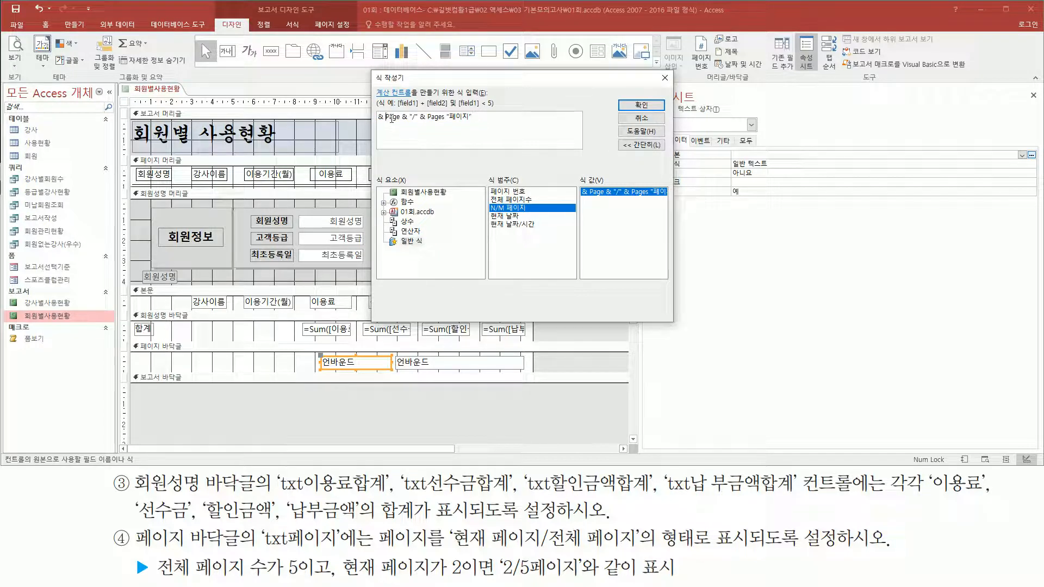
pyautogui.press('Home')
pyautogui.press('Delete')
pyautogui.press('Delete')
# Add & between Pages and "페이지" and apply the expression as the control source of txt페이지.
pyautogui.moveTo(376, 124); pyautogui.dragTo(436, 123)
pyautogui.write('&')
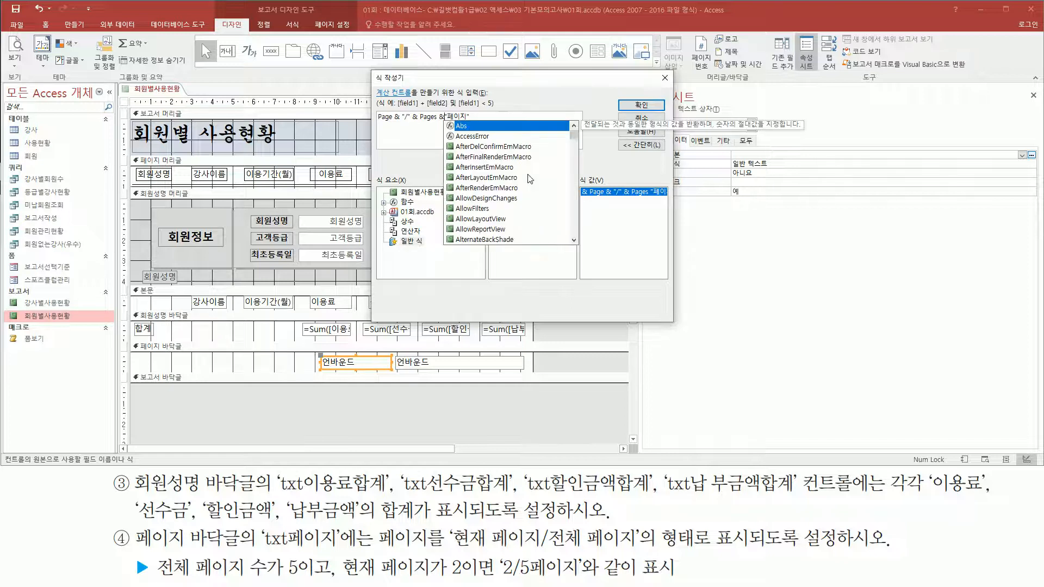
pyautogui.click(430, 134)
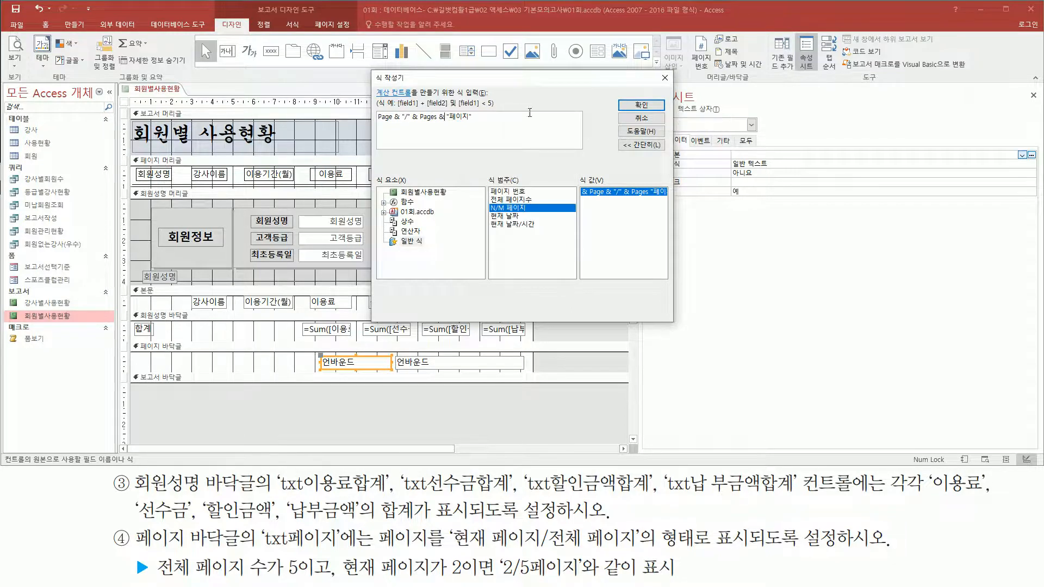
pyautogui.moveTo(622, 95); pyautogui.dragTo(676, 111)
pyautogui.press('Escape')
pyautogui.click(644, 105)
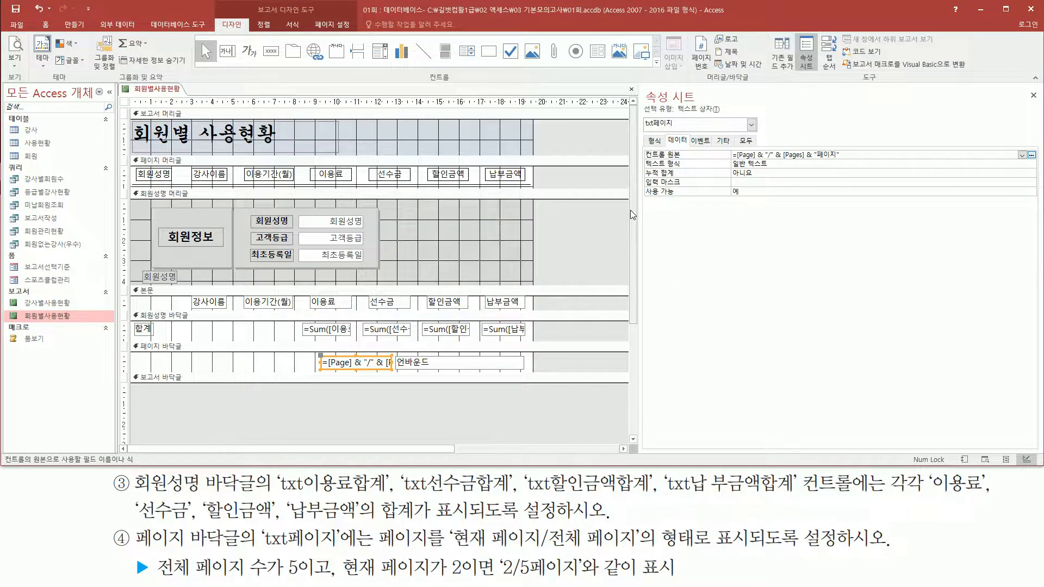
pyautogui.moveTo(644, 159); pyautogui.dragTo(842, 161)
pyautogui.press('Escape')
pyautogui.click(859, 152)
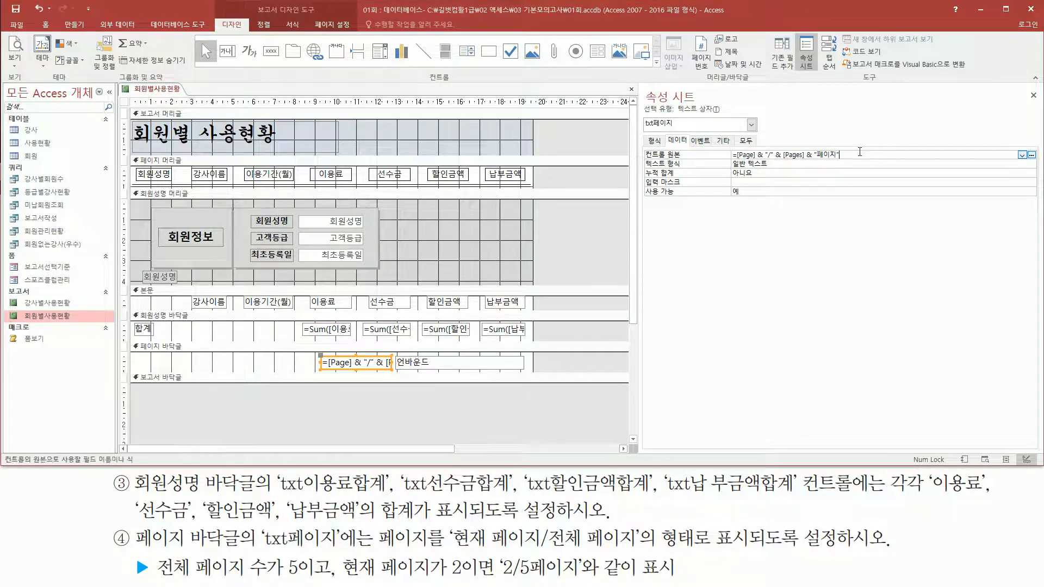
pyautogui.click(579, 235)
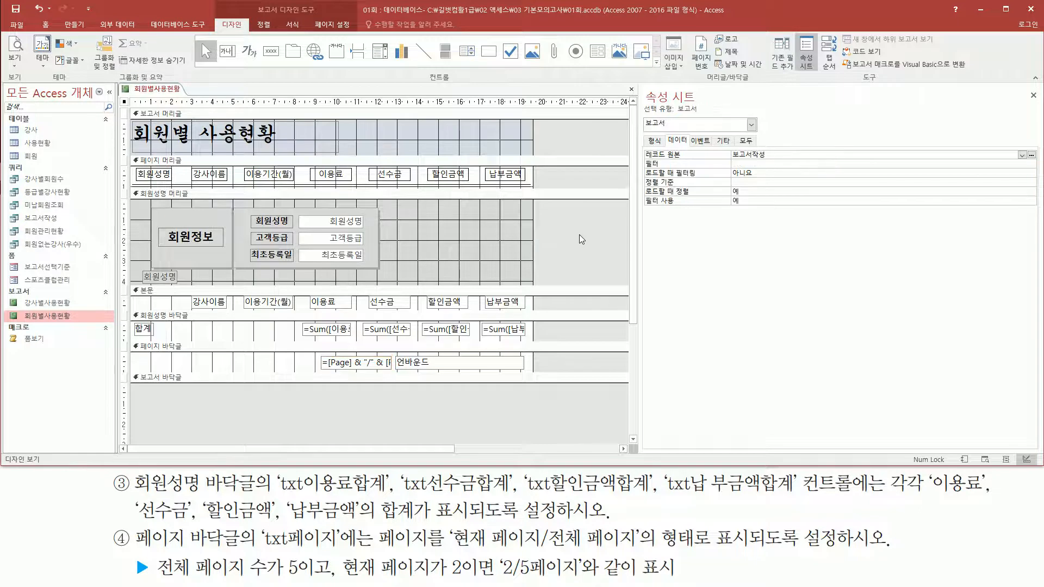
# Check the first page's footer page number in Print Preview, then return to the txt페이지 text box in Design View.
pyautogui.rightClick(561, 212)
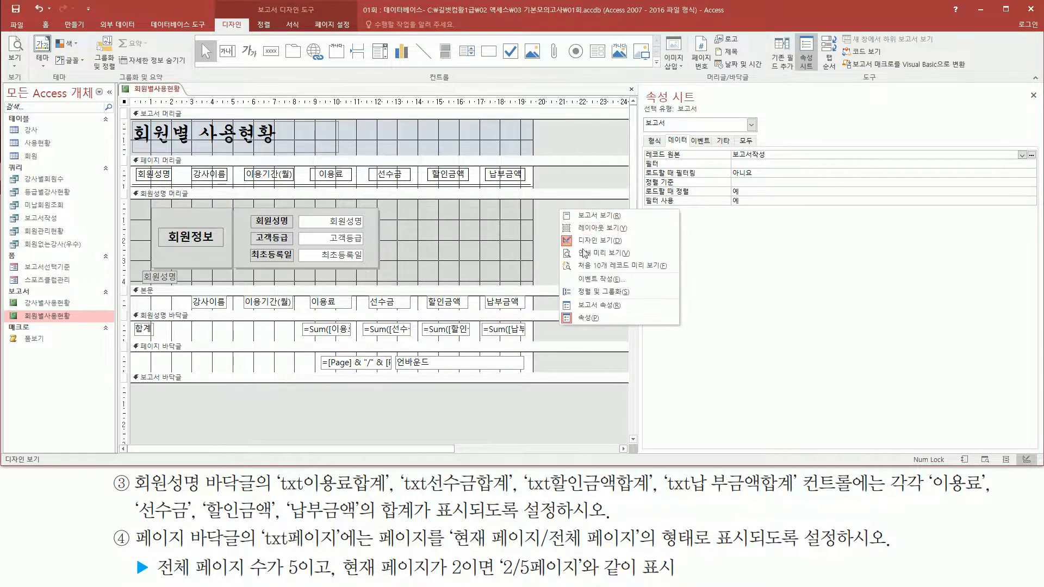
pyautogui.click(590, 255)
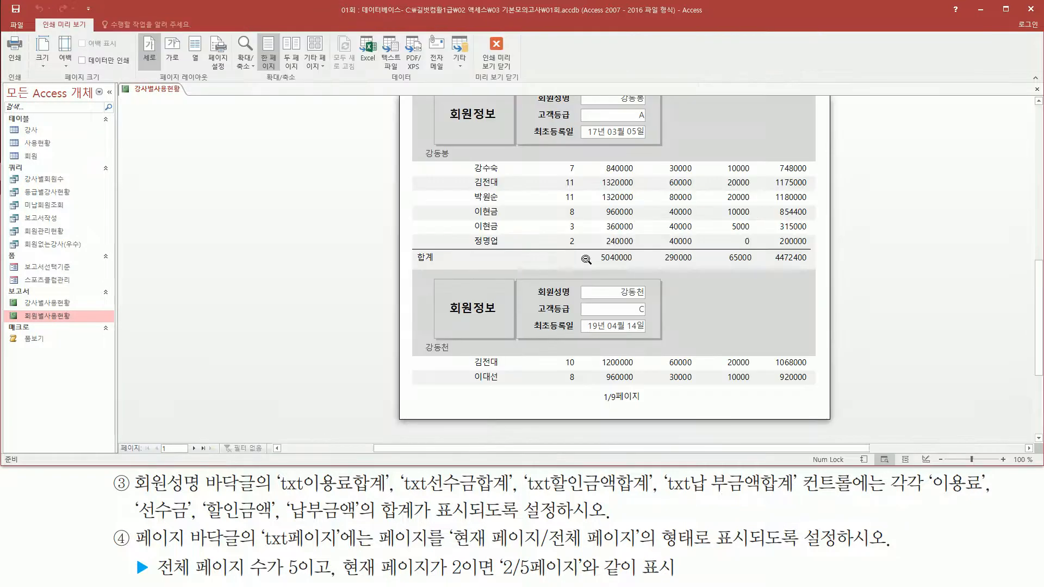
pyautogui.moveTo(584, 385)
pyautogui.mouseDown()
pyautogui.moveTo(600, 405)
pyautogui.moveTo(661, 409)
pyautogui.mouseUp()
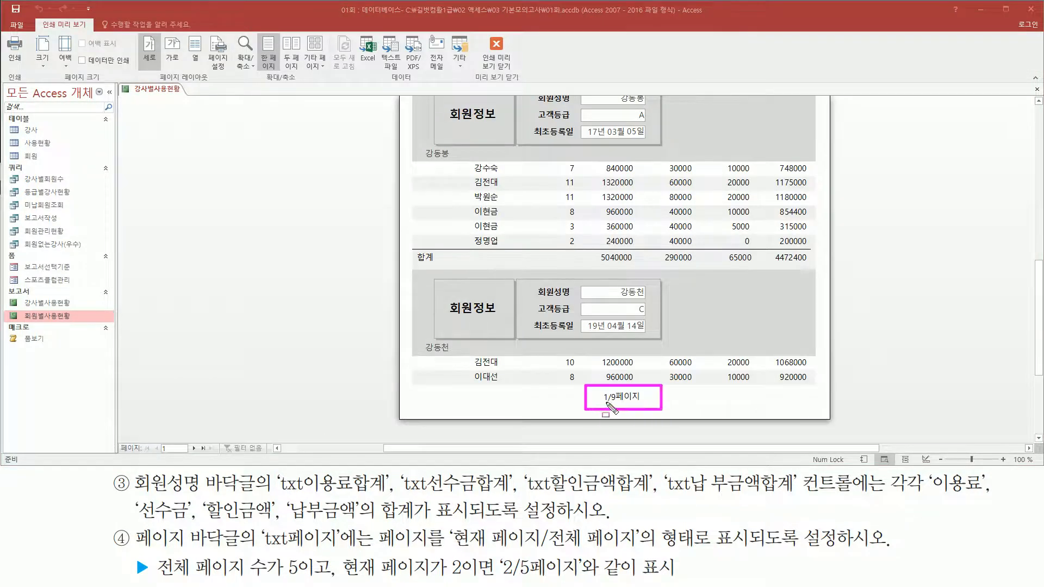
pyautogui.rightClick(326, 267)
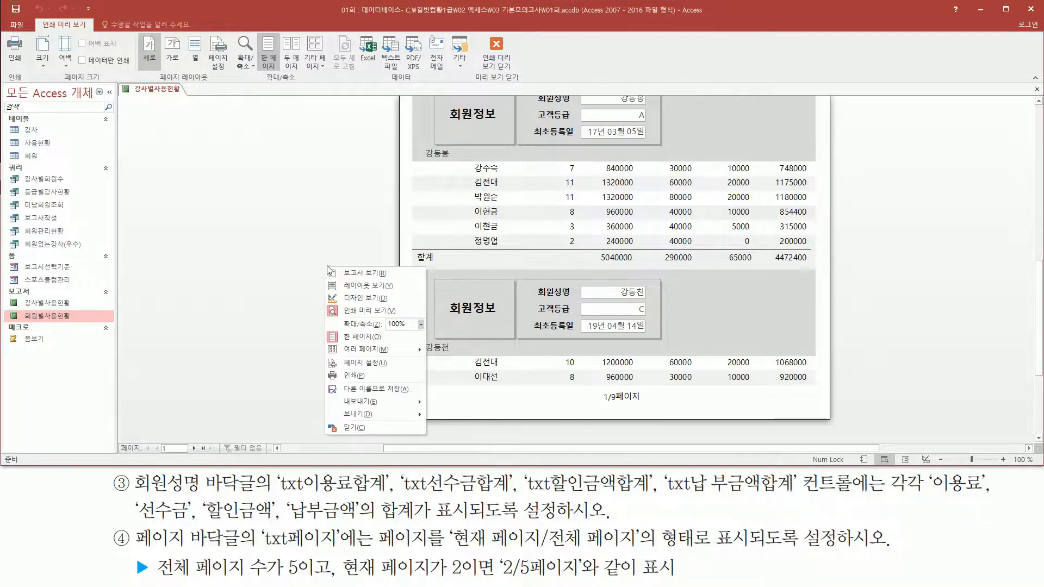
pyautogui.click(362, 298)
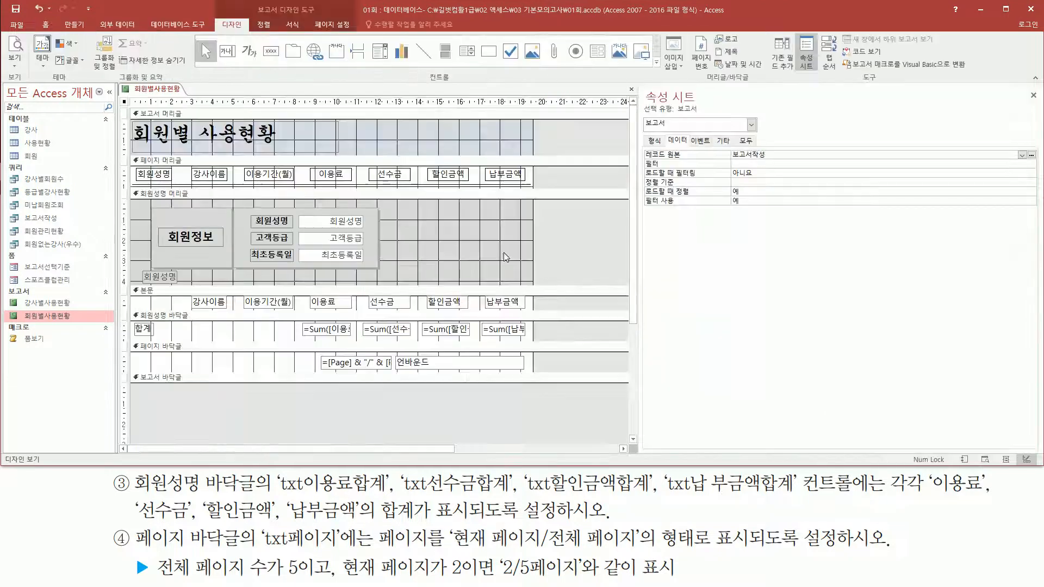
pyautogui.click(348, 363)
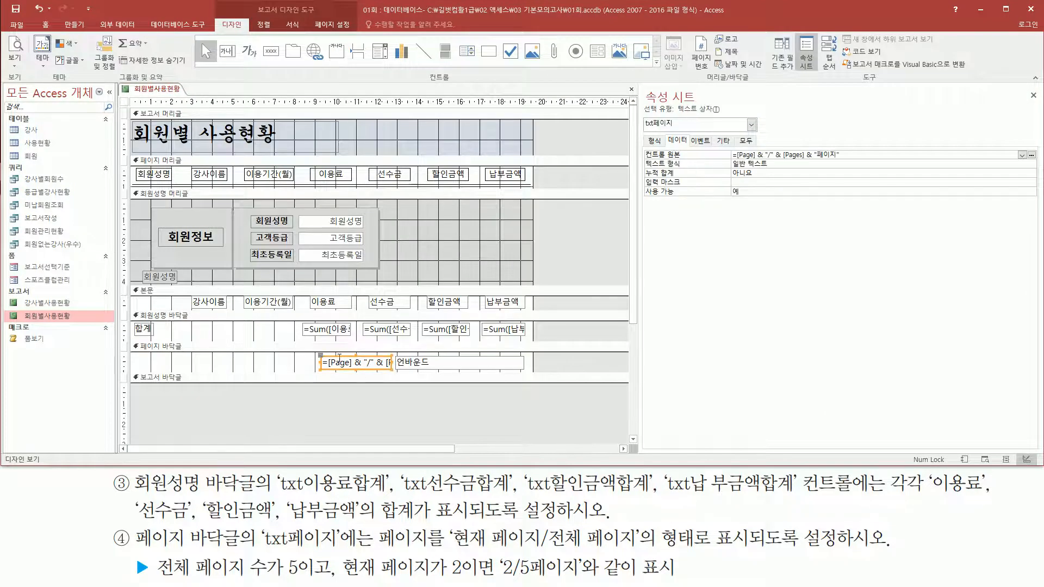
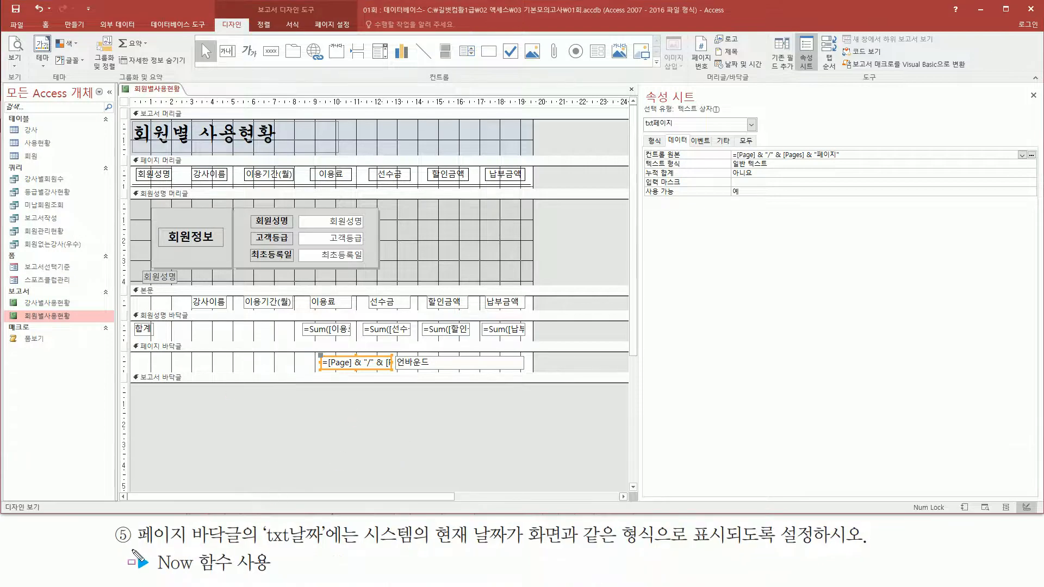
# Select the unbound txt날짜 text box in the page footer.
pyautogui.moveTo(130, 548)
pyautogui.mouseDown()
pyautogui.moveTo(185, 547)
pyautogui.moveTo(244, 522)
pyautogui.moveTo(321, 544)
pyautogui.mouseUp()
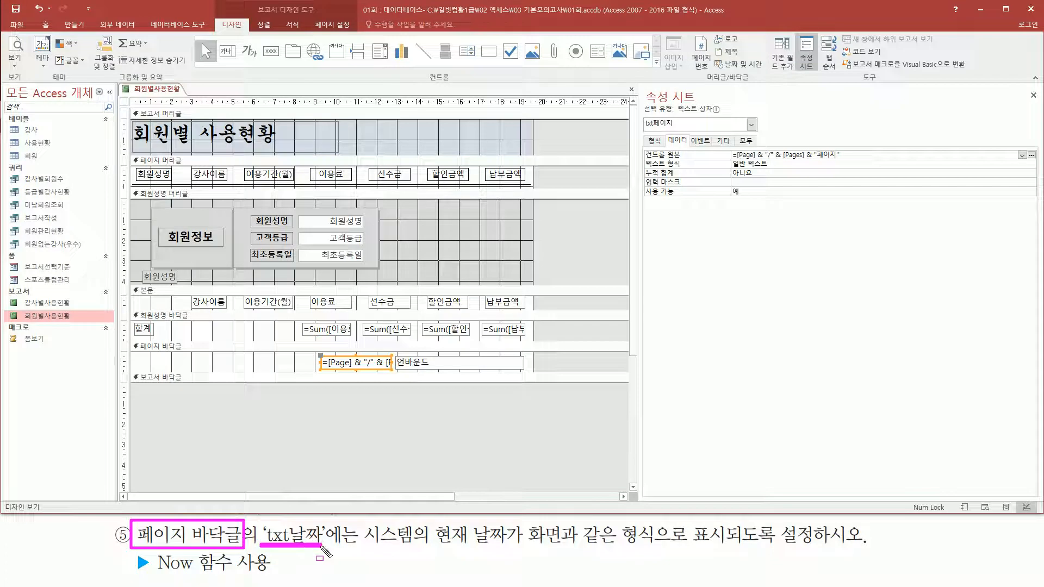
pyautogui.moveTo(131, 334)
pyautogui.mouseDown()
pyautogui.moveTo(344, 372)
pyautogui.moveTo(533, 373)
pyautogui.mouseUp()
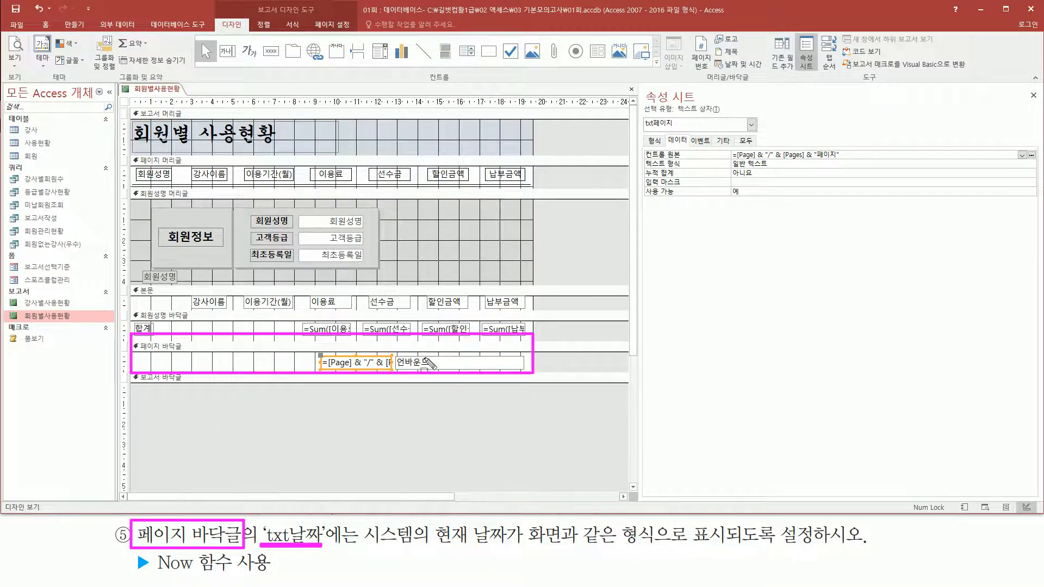
pyautogui.moveTo(394, 352)
pyautogui.mouseDown()
pyautogui.moveTo(438, 375)
pyautogui.moveTo(523, 371)
pyautogui.mouseUp()
pyautogui.click(476, 363)
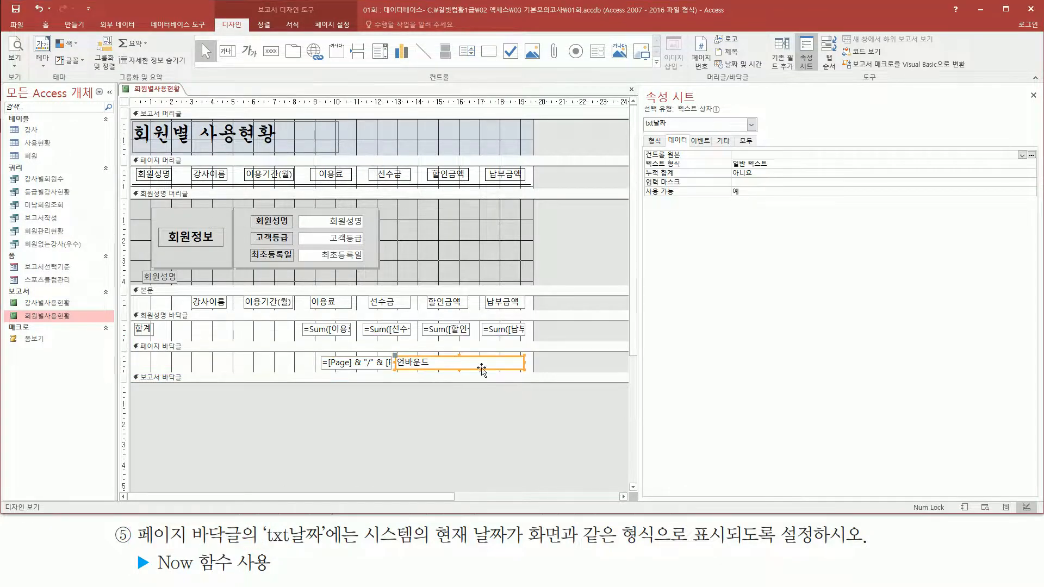
pyautogui.moveTo(645, 129); pyautogui.dragTo(673, 129)
pyautogui.moveTo(362, 543); pyautogui.dragTo(852, 547)
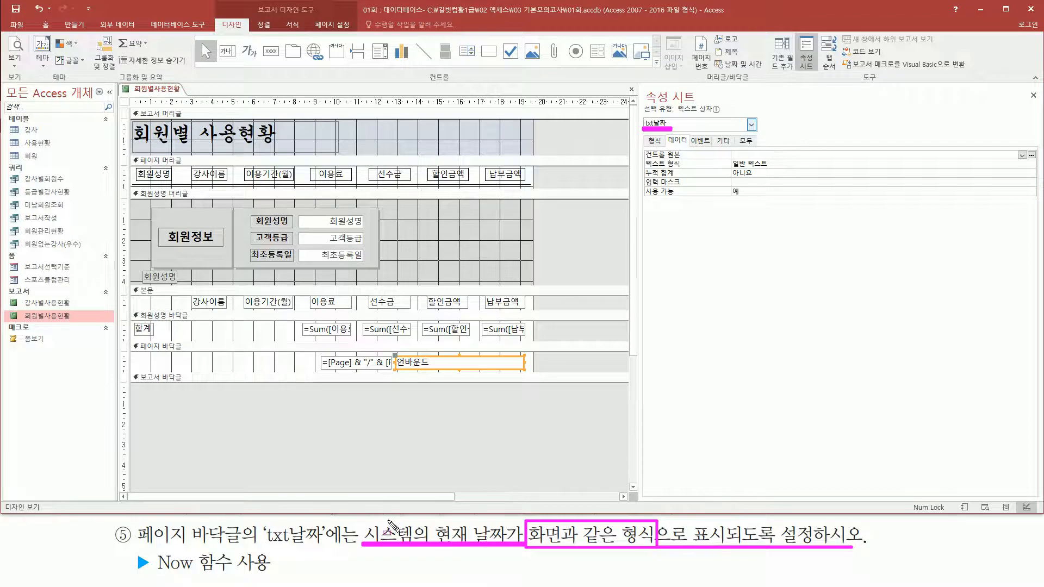
pyautogui.moveTo(363, 520)
pyautogui.mouseDown()
pyautogui.moveTo(515, 559)
pyautogui.moveTo(507, 556)
pyautogui.mouseUp()
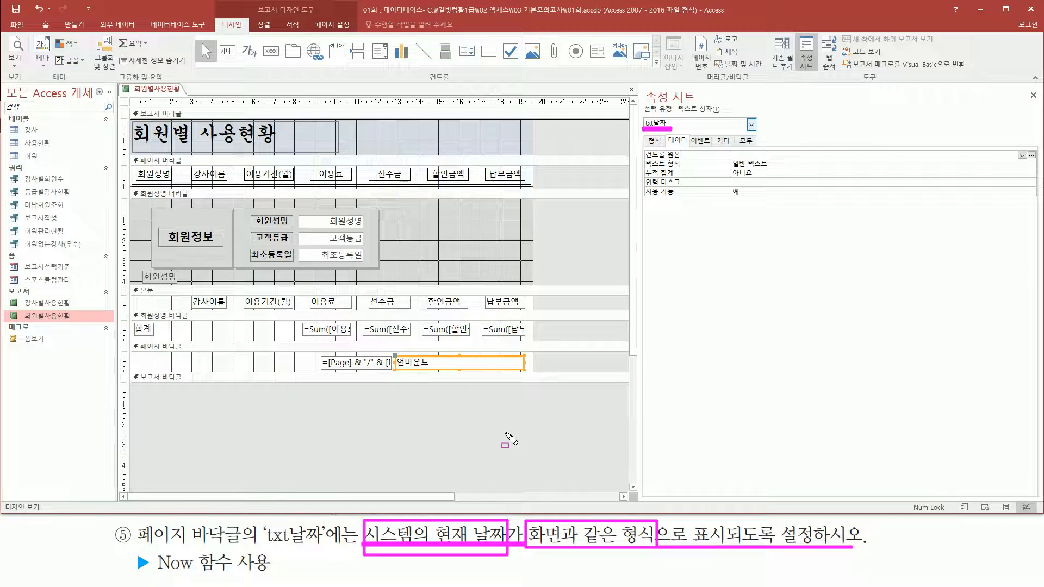
# Write a memo with two lines: "date() 날짜만" and "now() 날짜 시간".
pyautogui.write('date(')
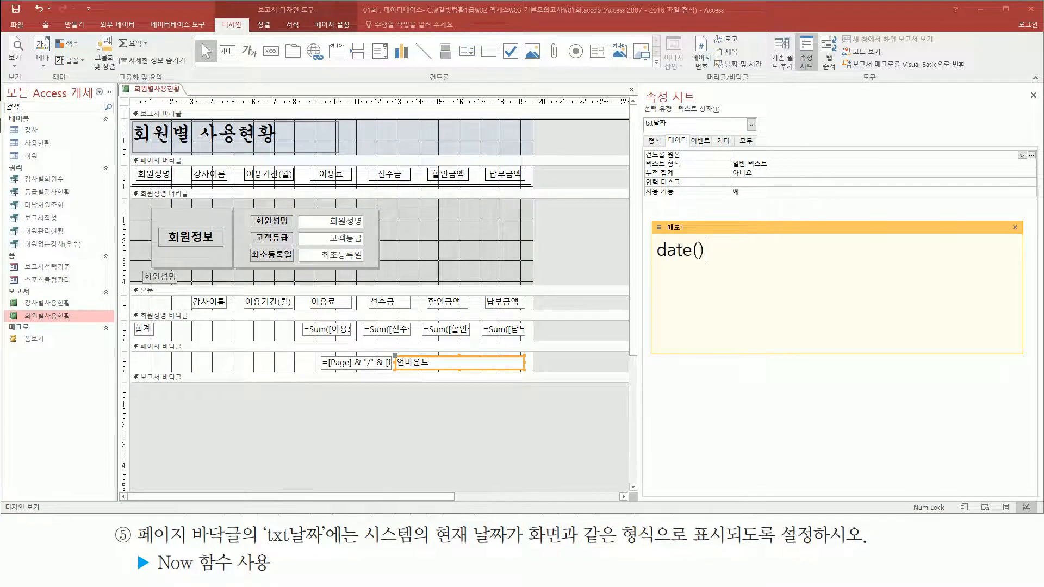
pyautogui.write('now')
pyautogui.write('날짜만')
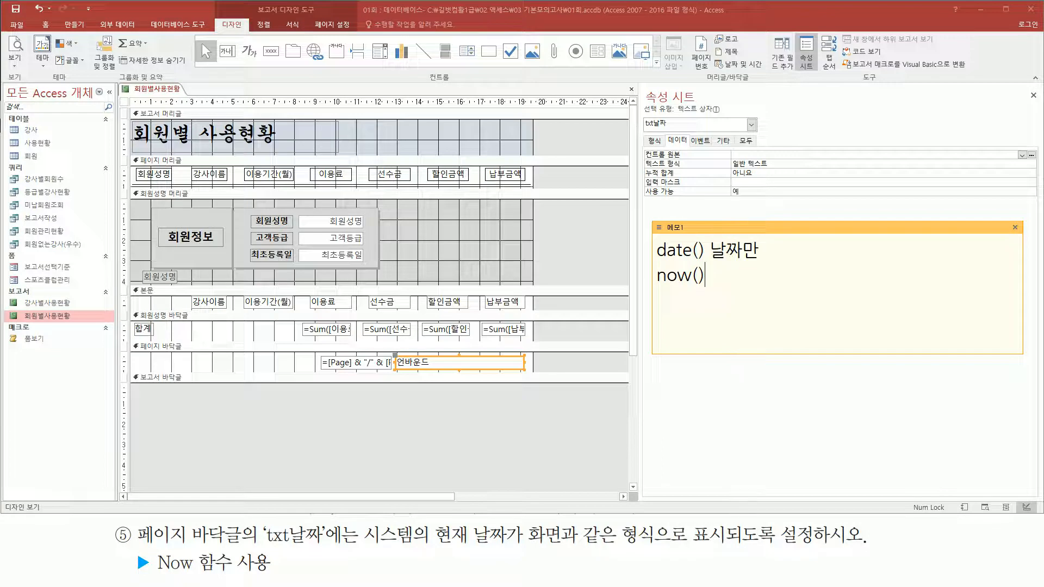
pyautogui.write('now() 날짜')
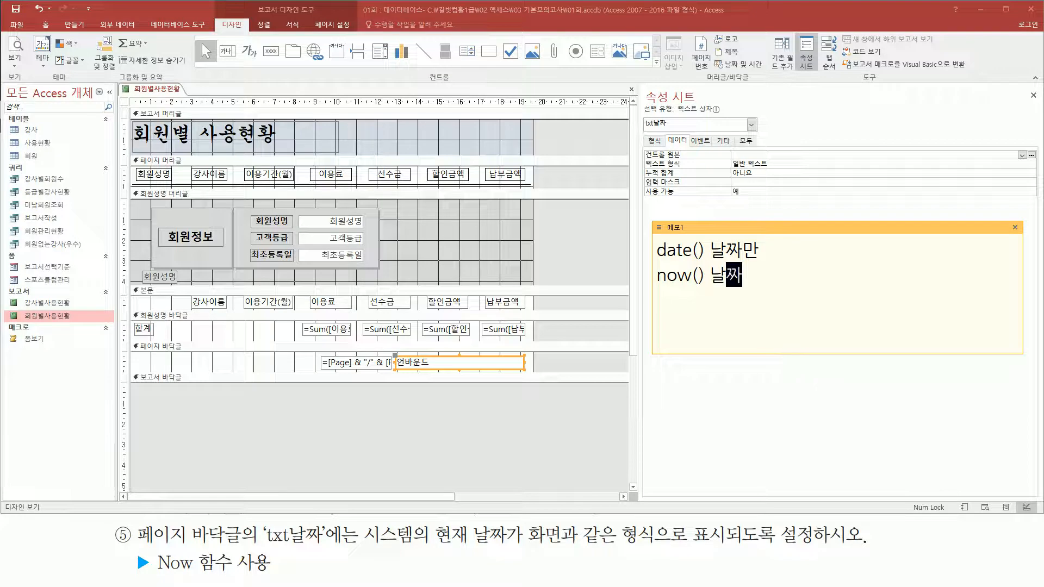
pyautogui.write(' 식간')
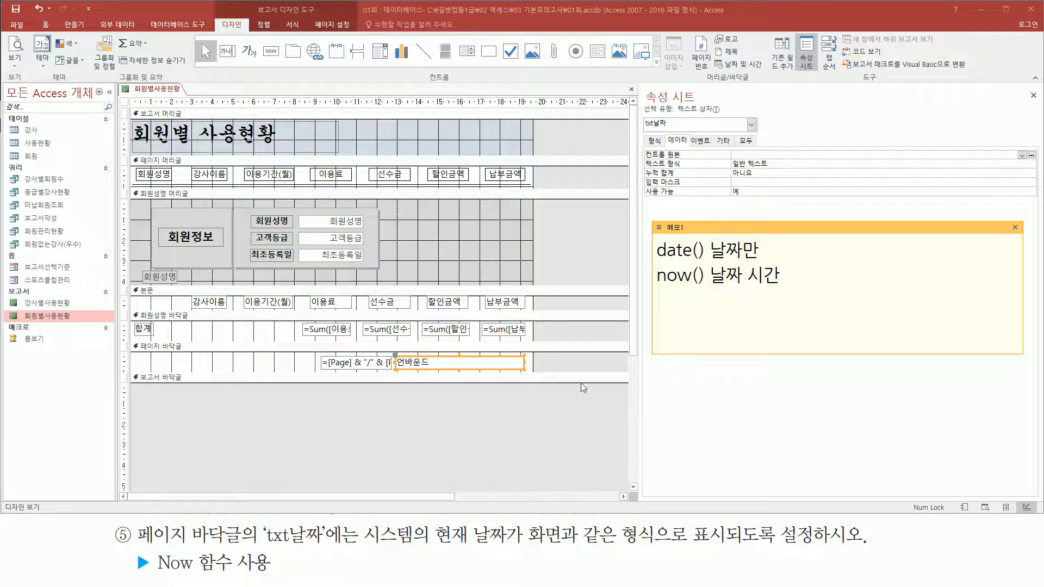
pyautogui.moveTo(153, 548)
pyautogui.mouseDown()
pyautogui.moveTo(240, 582)
pyautogui.moveTo(284, 579)
pyautogui.mouseUp()
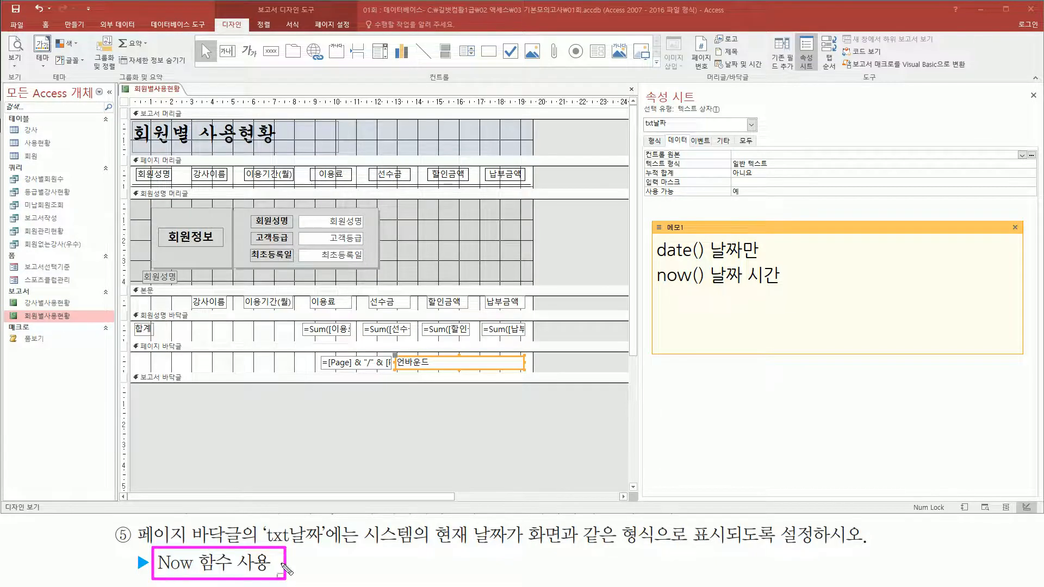
pyautogui.moveTo(654, 286); pyautogui.dragTo(707, 286)
pyautogui.moveTo(154, 561); pyautogui.dragTo(288, 566)
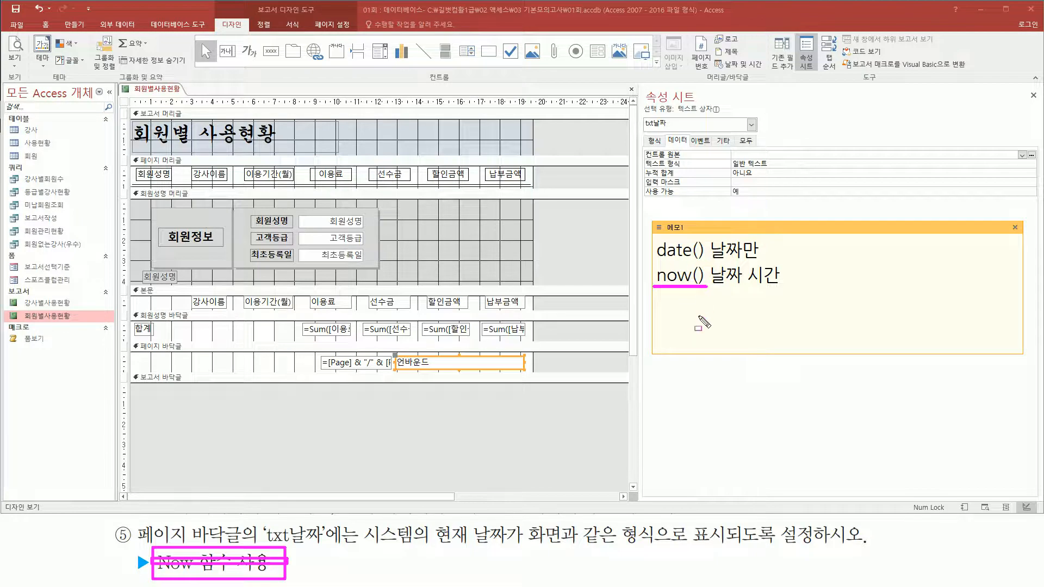
pyautogui.press('e')
pyautogui.moveTo(519, 517)
pyautogui.mouseDown()
pyautogui.moveTo(652, 552)
pyautogui.moveTo(814, 553)
pyautogui.mouseUp()
pyautogui.press('e')
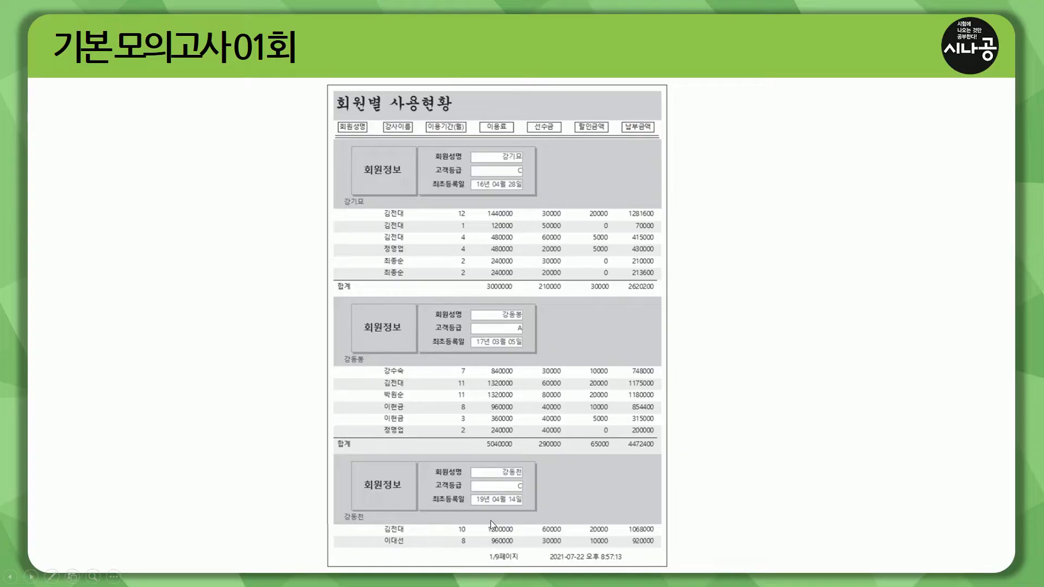
pyautogui.hotkey('ctrl', 'p')
pyautogui.moveTo(330, 545); pyautogui.dragTo(674, 567)
pyautogui.moveTo(552, 564); pyautogui.dragTo(624, 563)
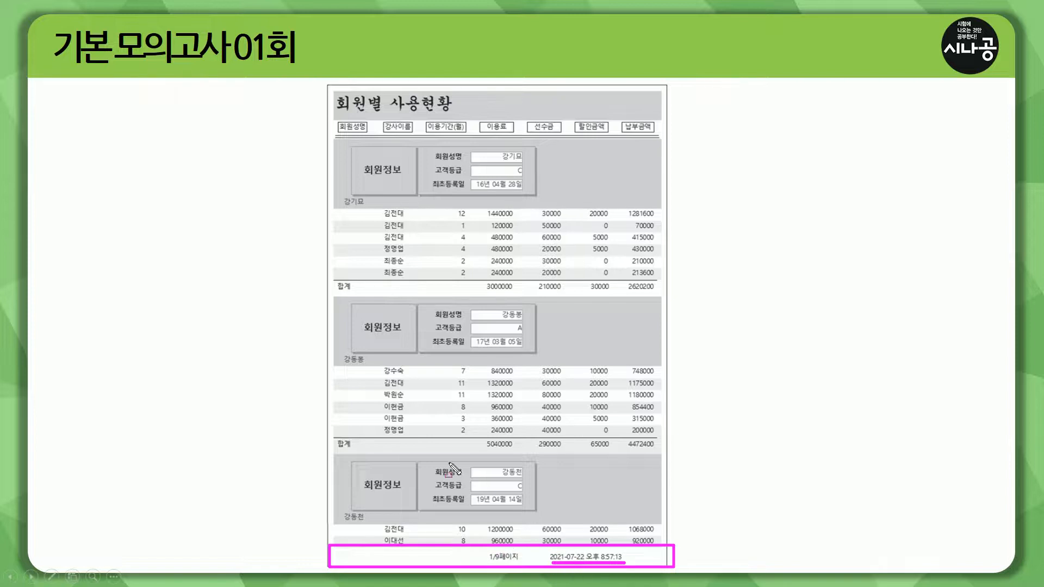
pyautogui.press('Escape')
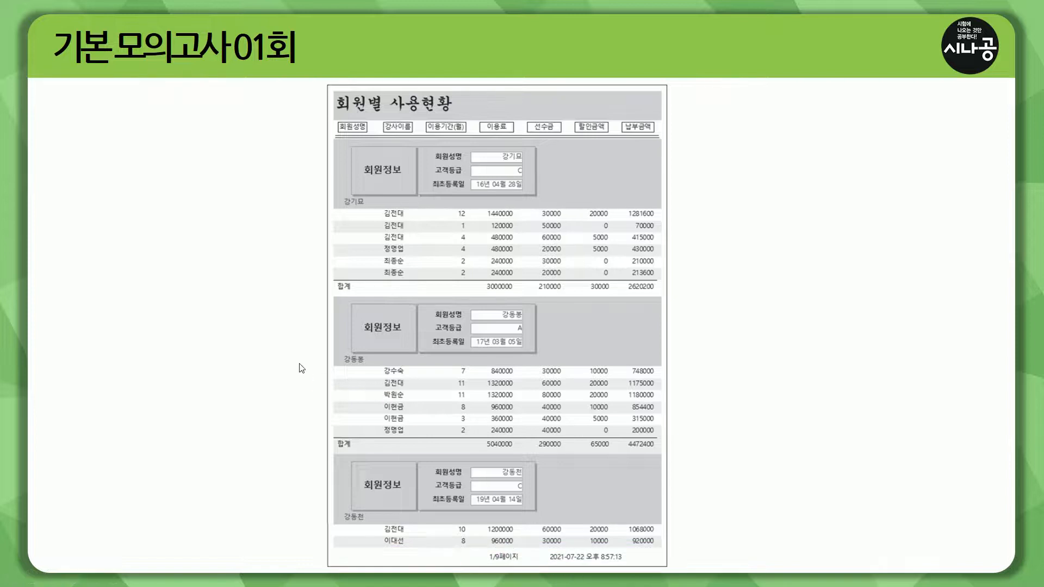
pyautogui.click(271, 331)
pyautogui.hotkey('ctrl', 'p')
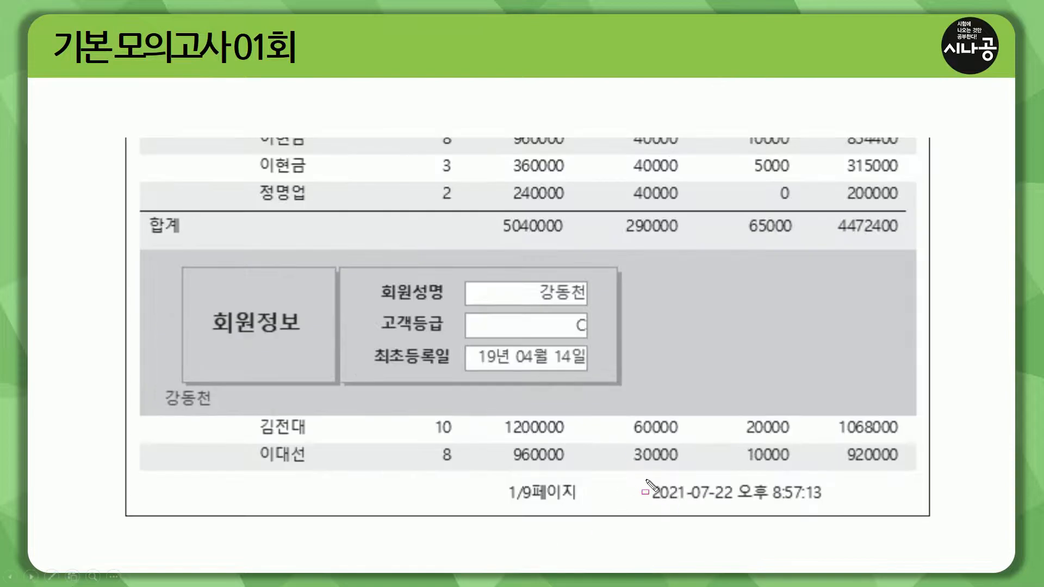
pyautogui.moveTo(644, 508); pyautogui.dragTo(738, 508)
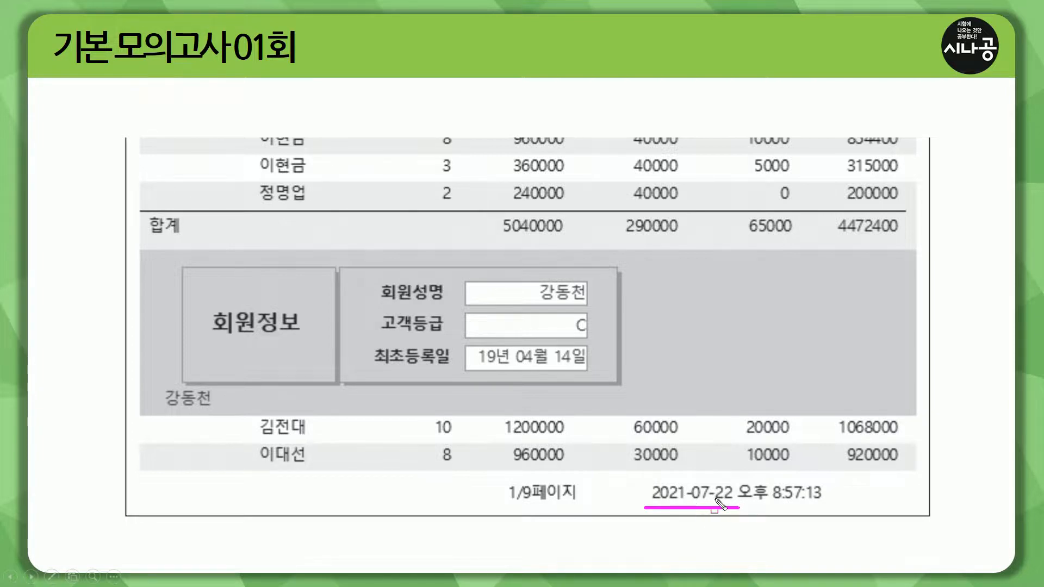
pyautogui.moveTo(748, 508); pyautogui.dragTo(830, 505)
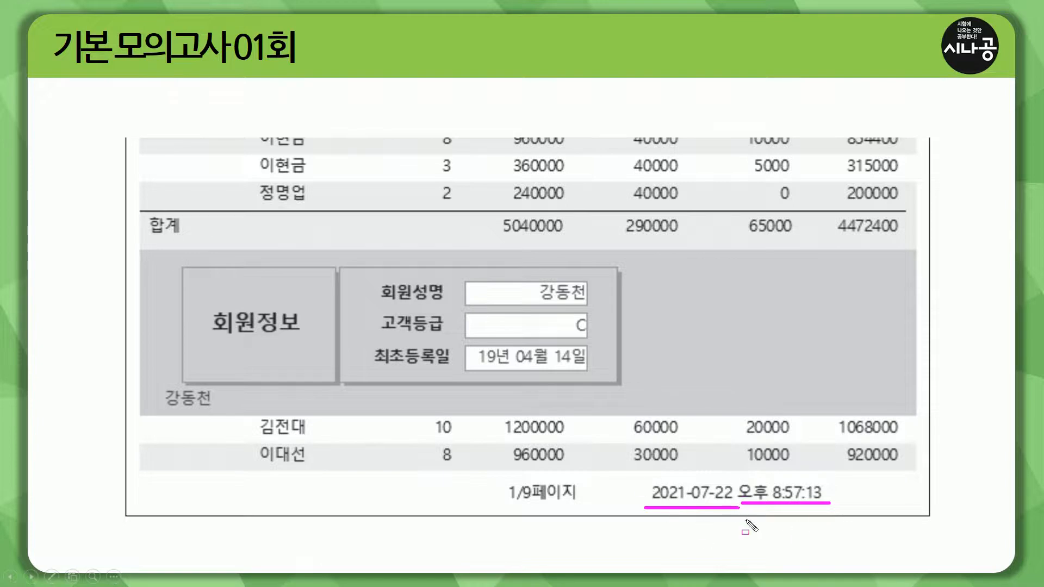
pyautogui.press('e')
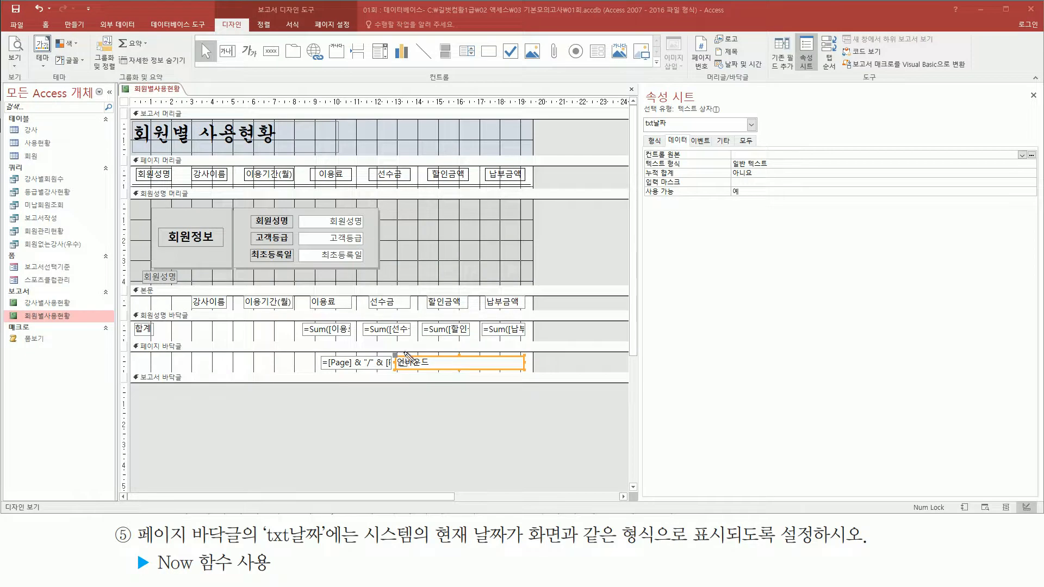
pyautogui.moveTo(396, 352); pyautogui.dragTo(526, 374)
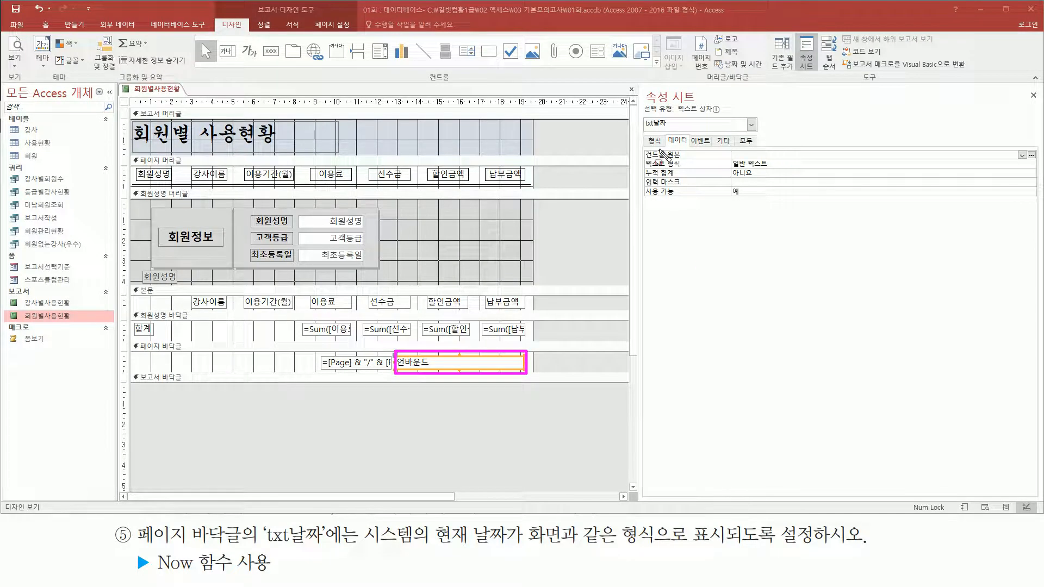
pyautogui.moveTo(667, 144)
pyautogui.mouseDown()
pyautogui.moveTo(688, 144)
pyautogui.moveTo(660, 159)
pyautogui.moveTo(688, 159)
pyautogui.mouseUp()
pyautogui.press('Escape')
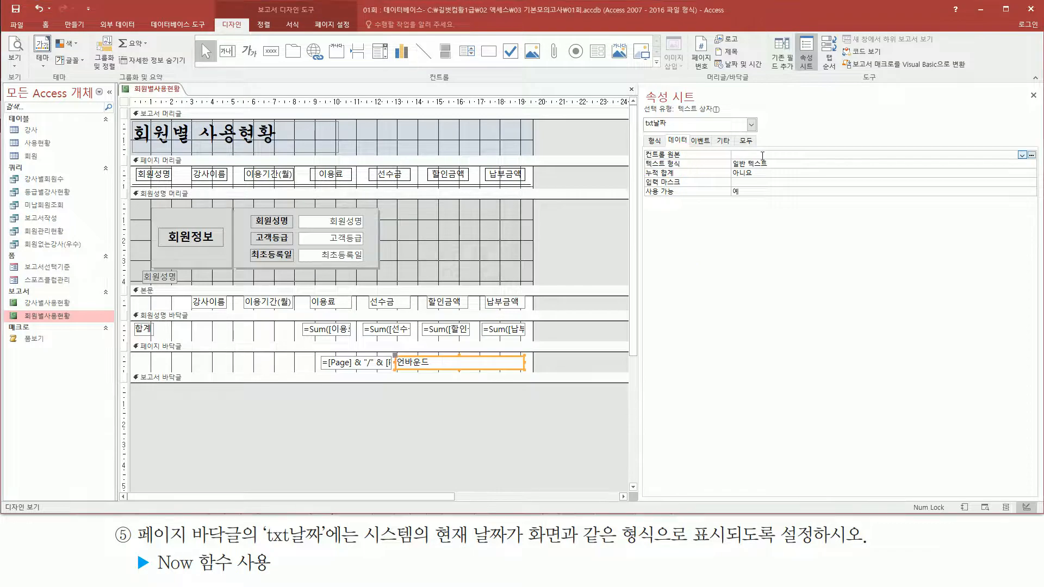
# Set the control source of the txt날짜 text box to =Now().
pyautogui.click(763, 156)
pyautogui.write('=now')
pyautogui.write('()')
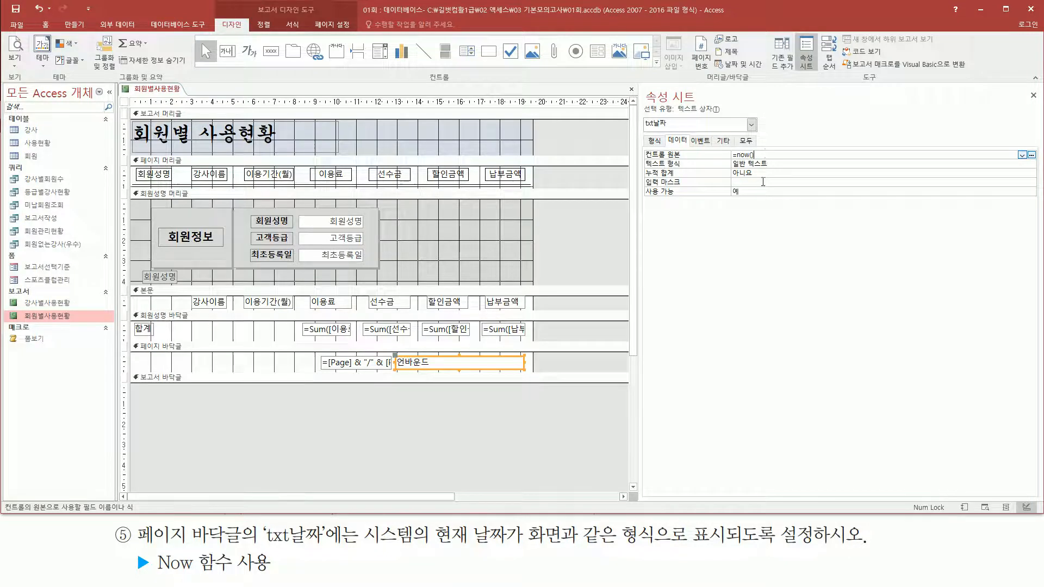
pyautogui.press('Return')
pyautogui.moveTo(642, 133); pyautogui.dragTo(666, 147)
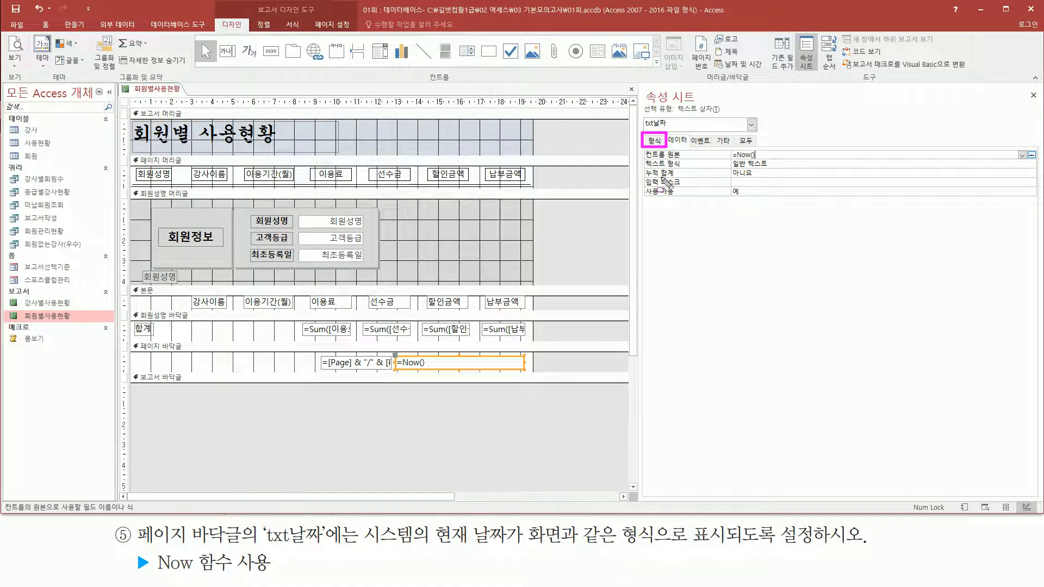
pyautogui.press('Escape')
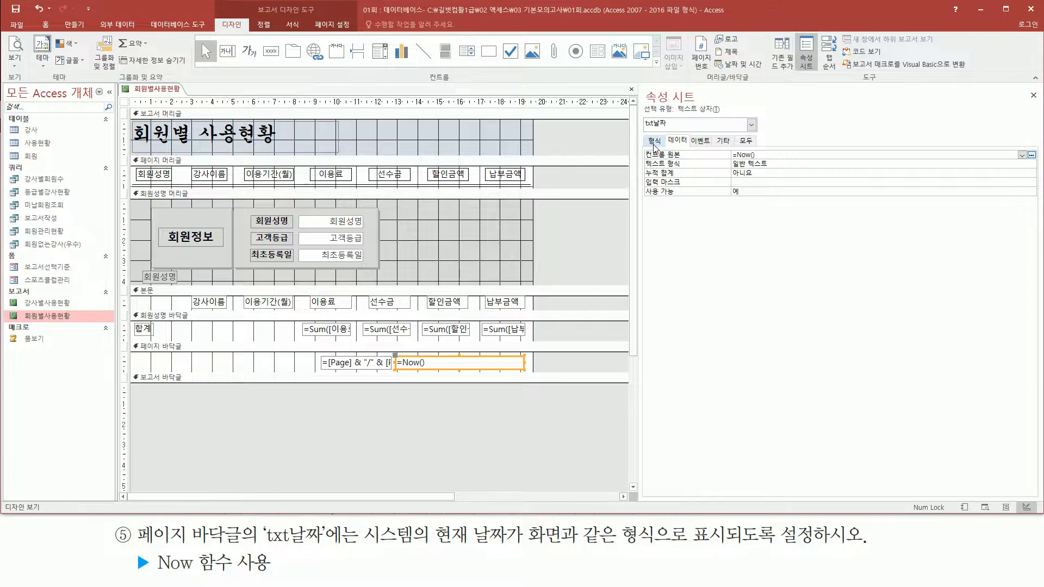
# Set the display format of the txt날짜 text box to 기본 날짜 (General Date).
pyautogui.click(654, 142)
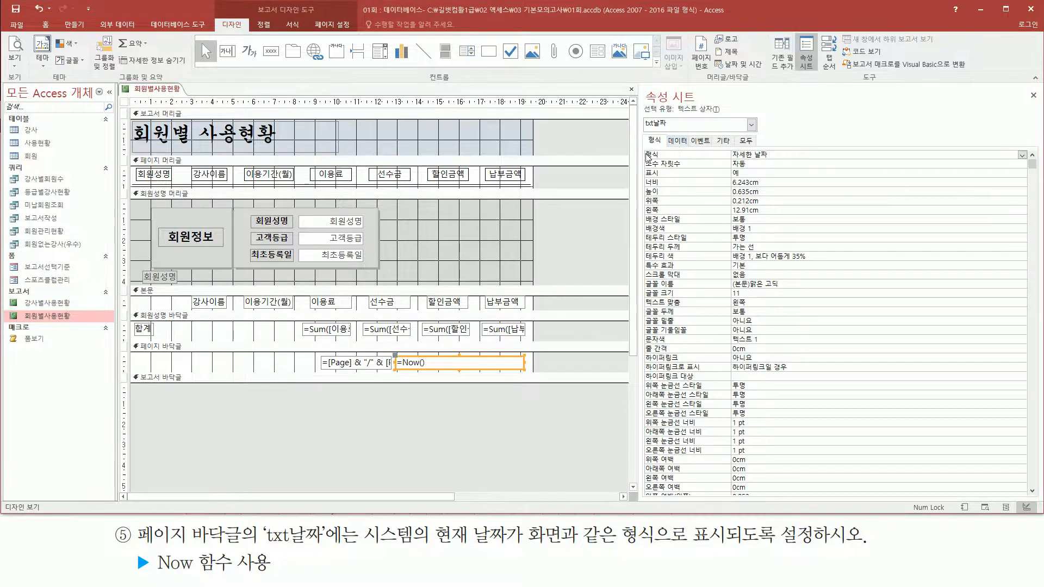
pyautogui.moveTo(643, 161)
pyautogui.mouseDown()
pyautogui.moveTo(779, 162)
pyautogui.moveTo(784, 147)
pyautogui.mouseUp()
pyautogui.press('Escape')
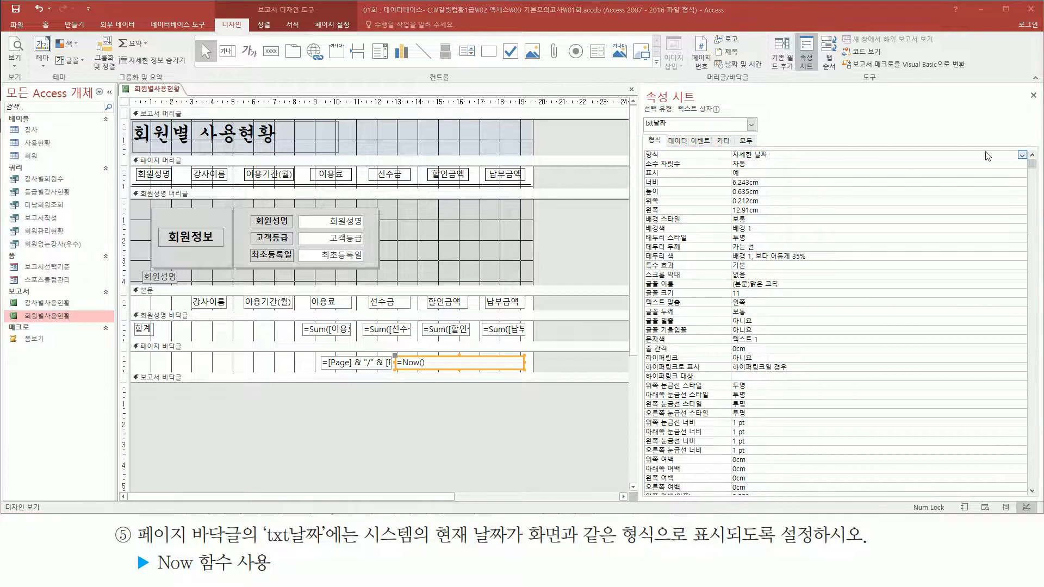
pyautogui.click(1022, 156)
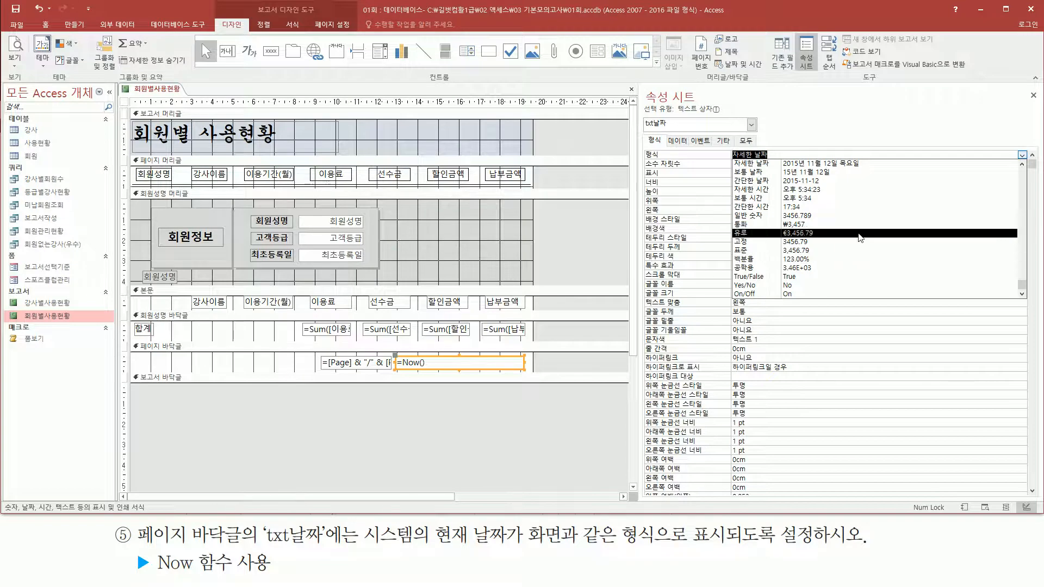
pyautogui.scroll(1, 892, 251)
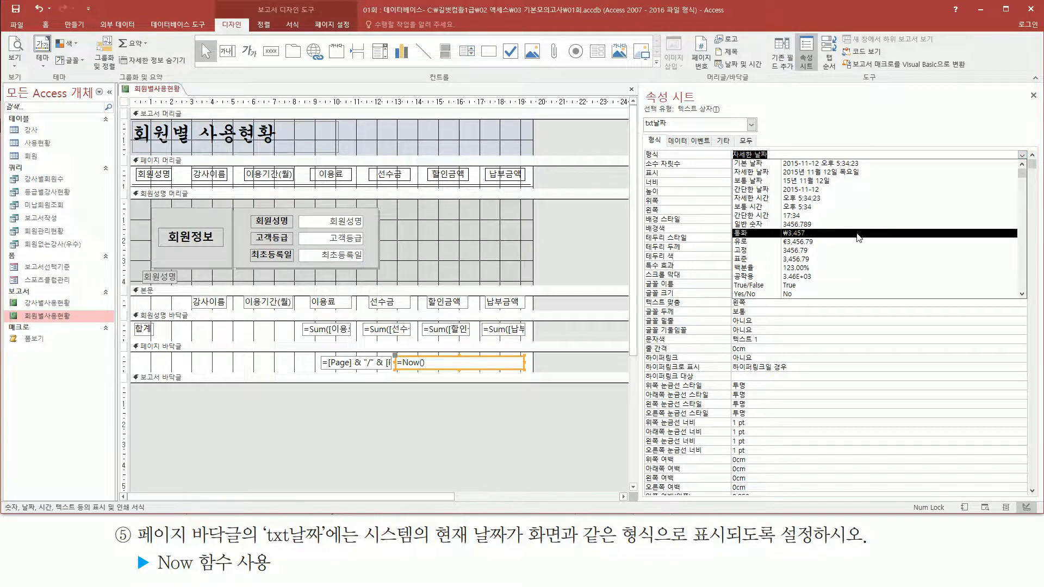
pyautogui.moveTo(728, 166); pyautogui.dragTo(768, 165)
pyautogui.moveTo(781, 169); pyautogui.dragTo(816, 169)
pyautogui.moveTo(819, 169); pyautogui.dragTo(856, 169)
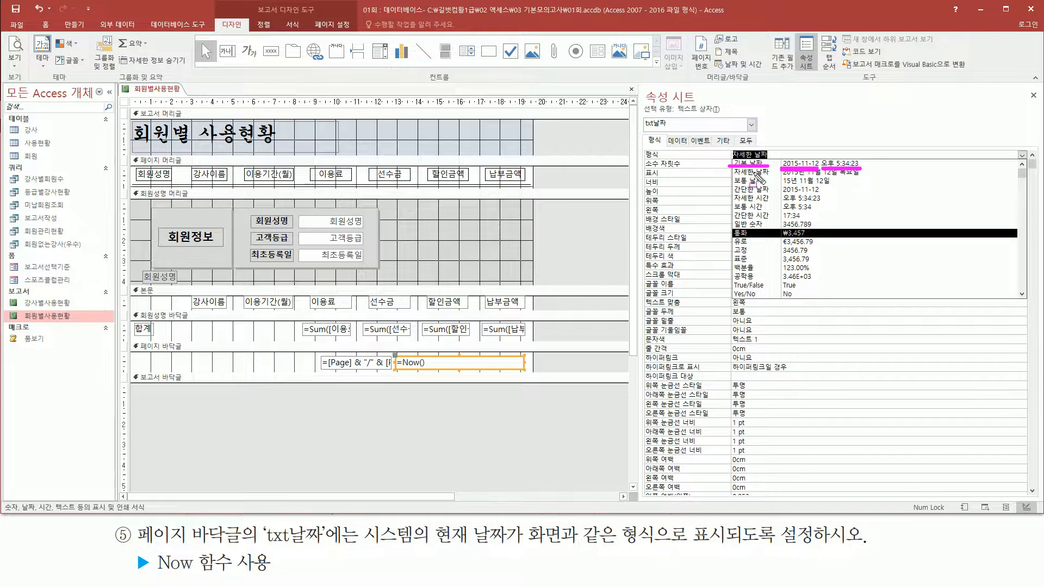
pyautogui.press('Escape')
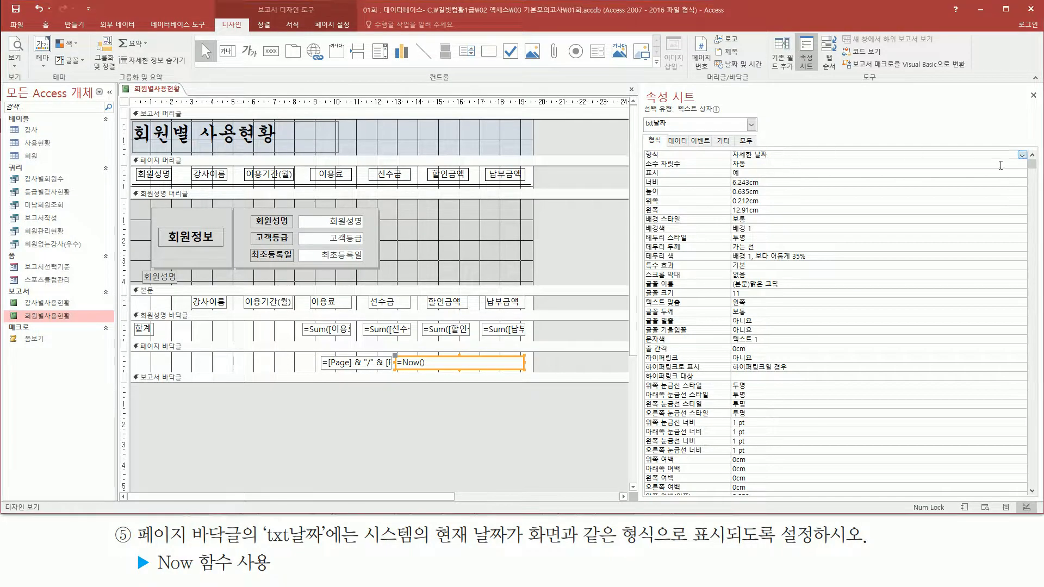
pyautogui.click(1022, 155)
pyautogui.scroll(1, 1024, 171)
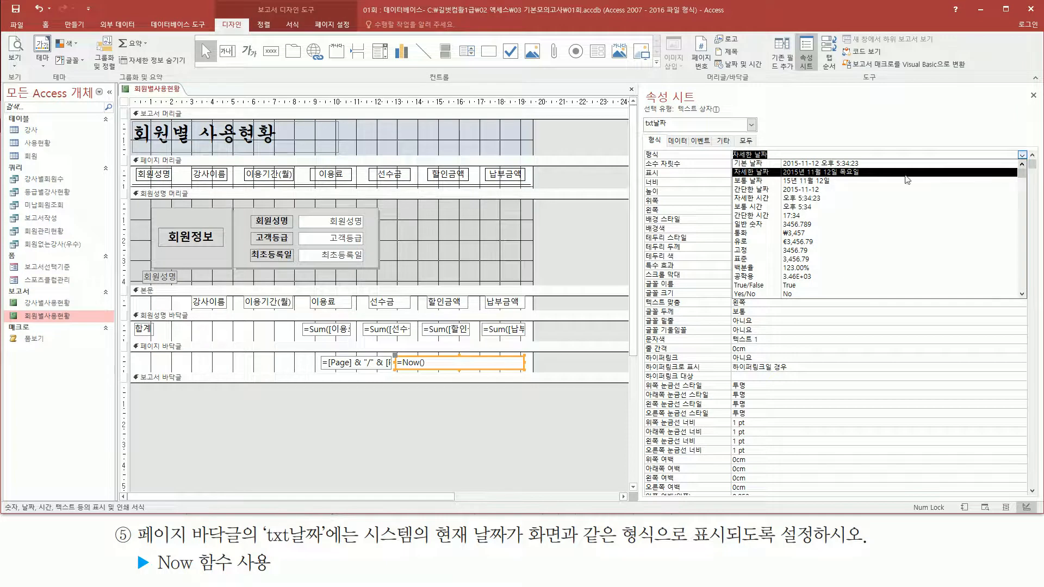
pyautogui.click(886, 164)
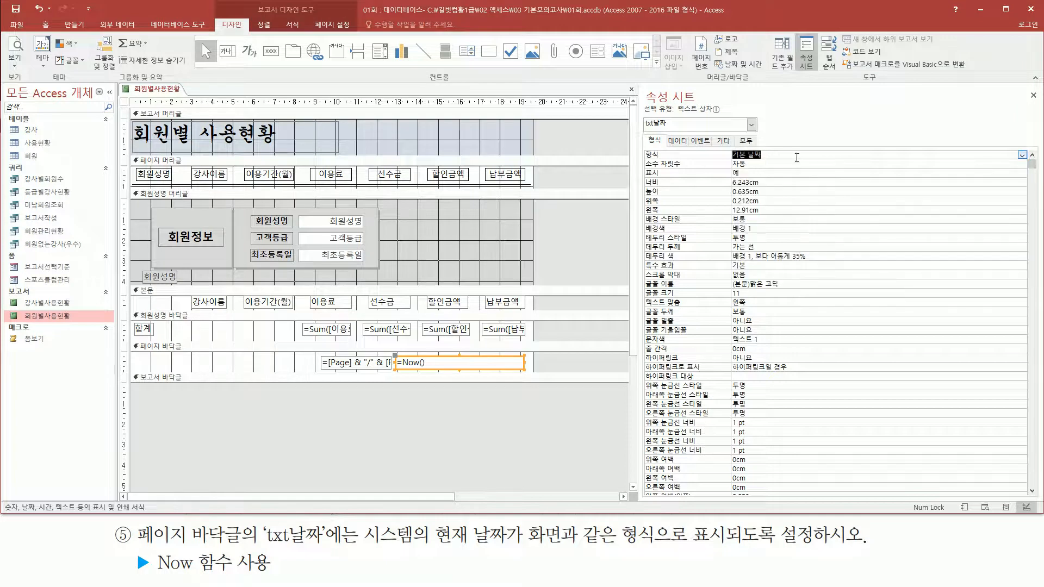
pyautogui.moveTo(639, 159); pyautogui.dragTo(792, 158)
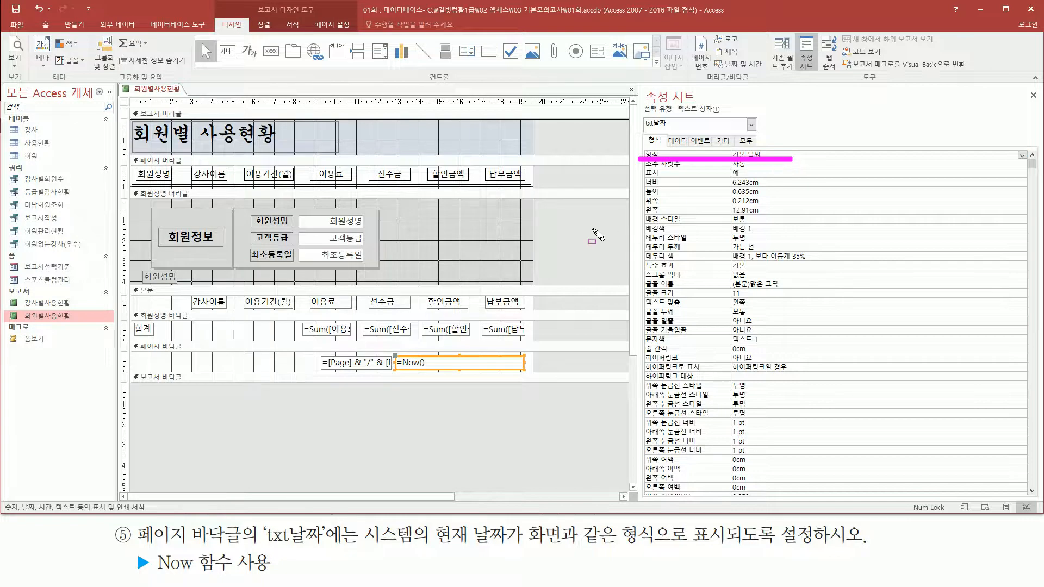
# Check the date and time in the first page's footer in Print Preview.
pyautogui.click(593, 235)
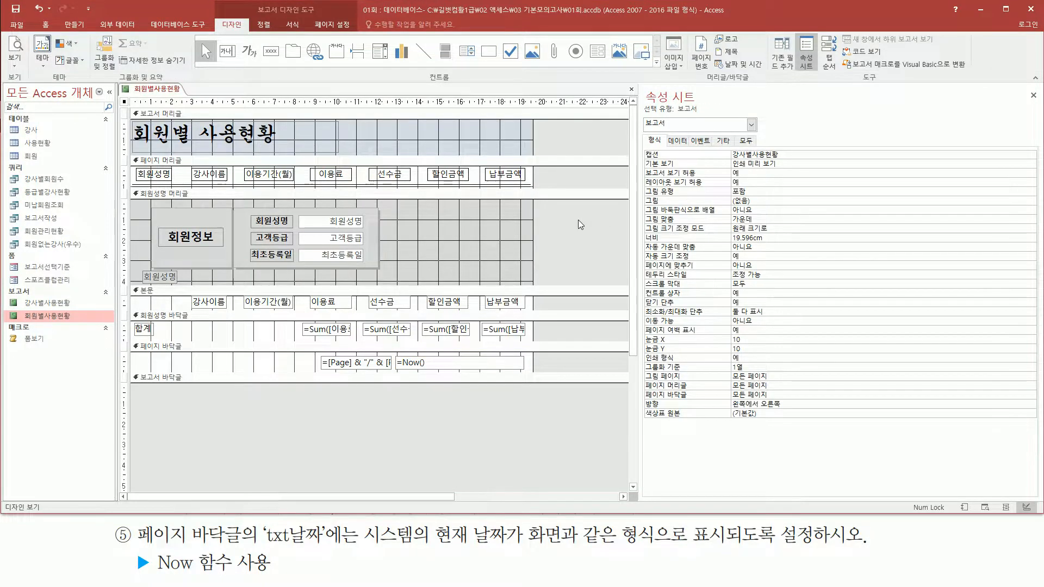
pyautogui.rightClick(580, 221)
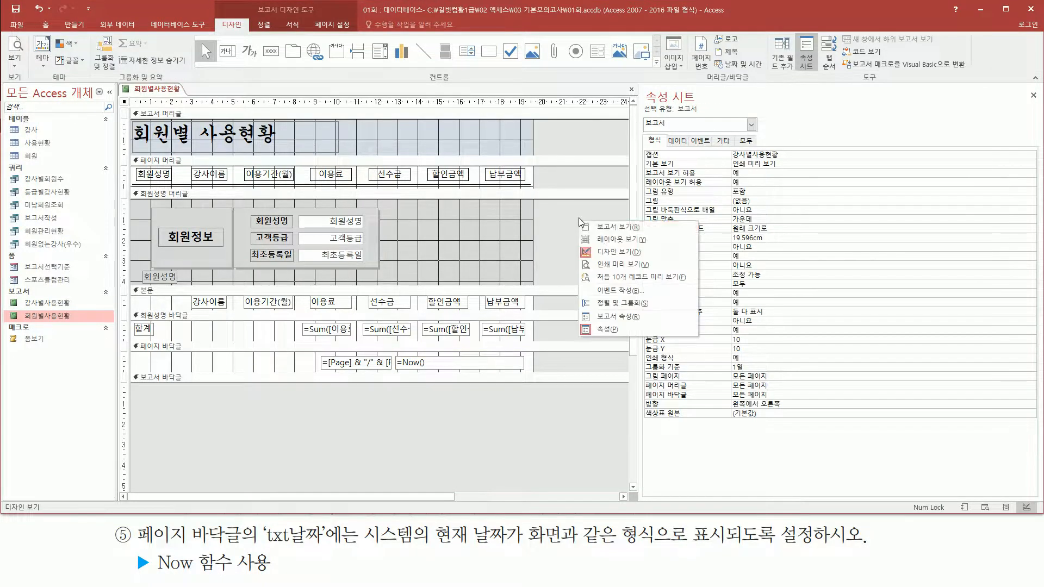
pyautogui.click(616, 265)
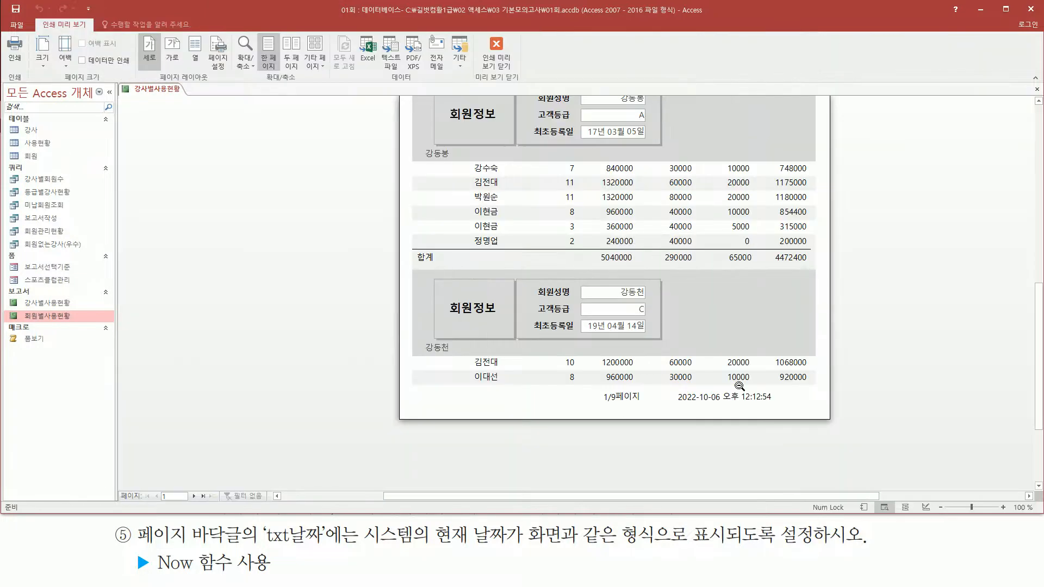
pyautogui.moveTo(673, 405); pyautogui.dragTo(776, 405)
pyautogui.press('Escape')
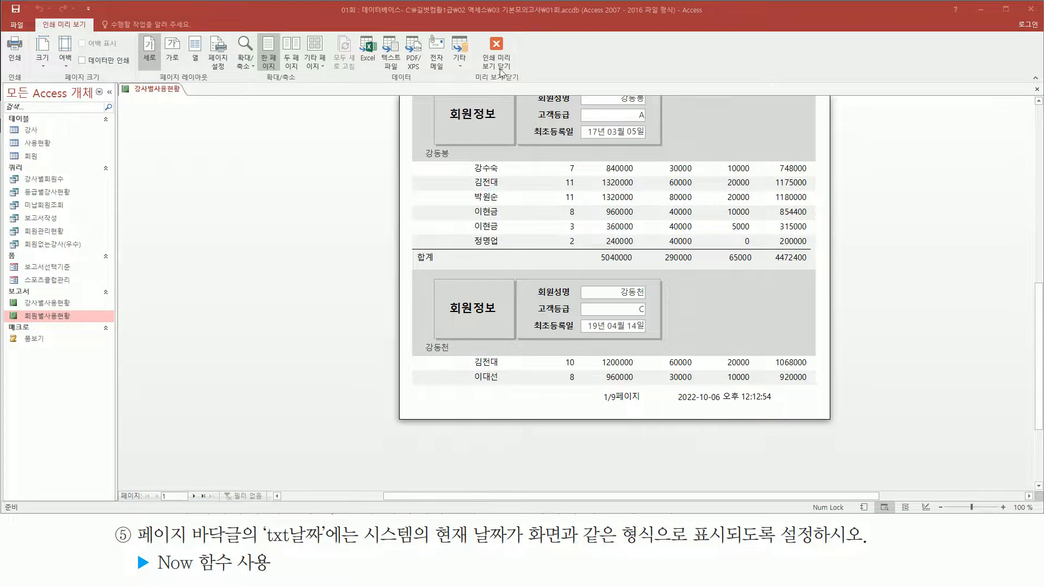
# Return the 회원별사용현황 report to Design View and close it, saving its design changes.
pyautogui.rightClick(292, 238)
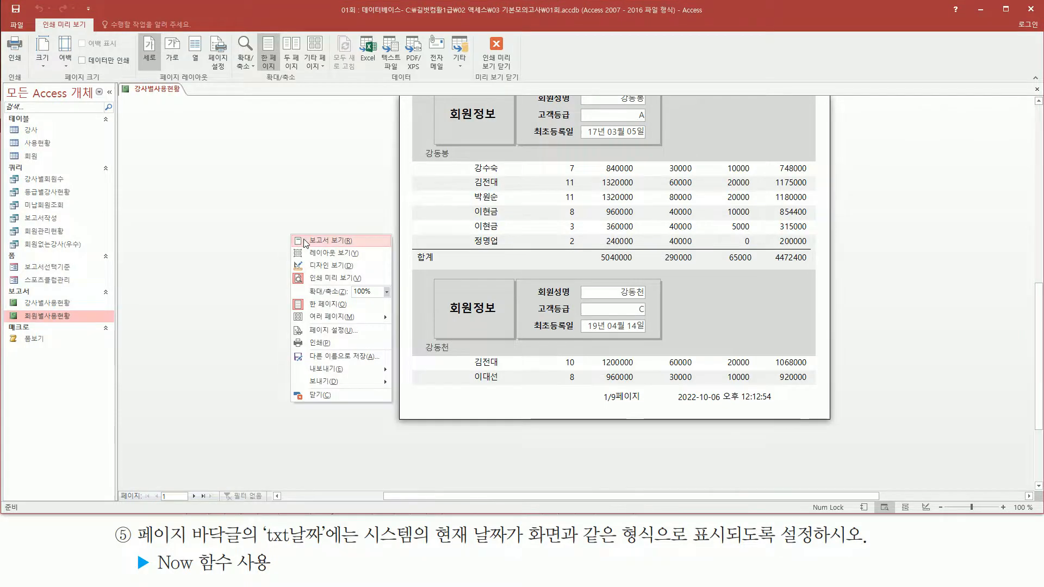
pyautogui.click(335, 267)
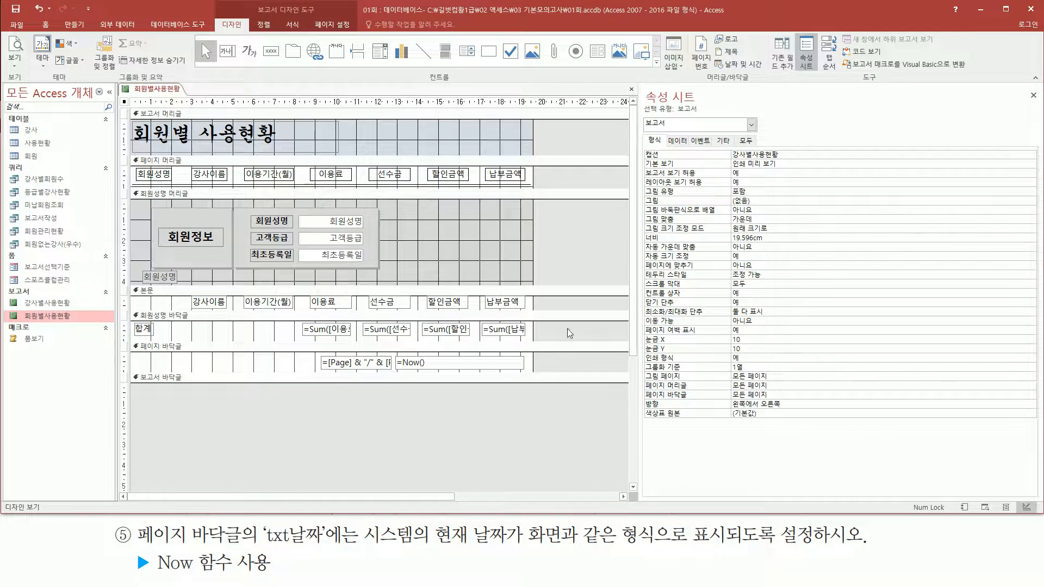
pyautogui.rightClick(146, 89)
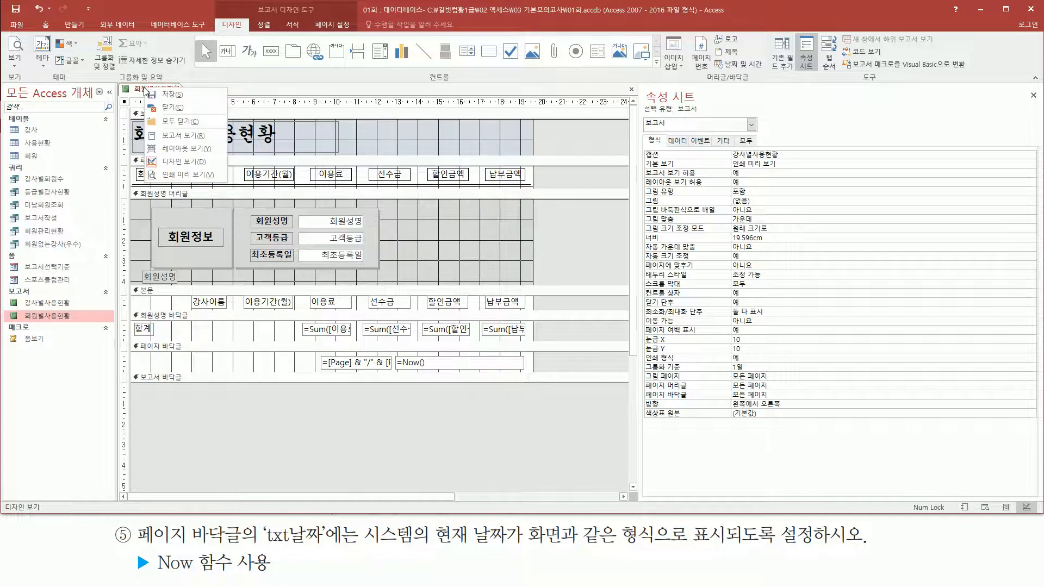
pyautogui.click(167, 112)
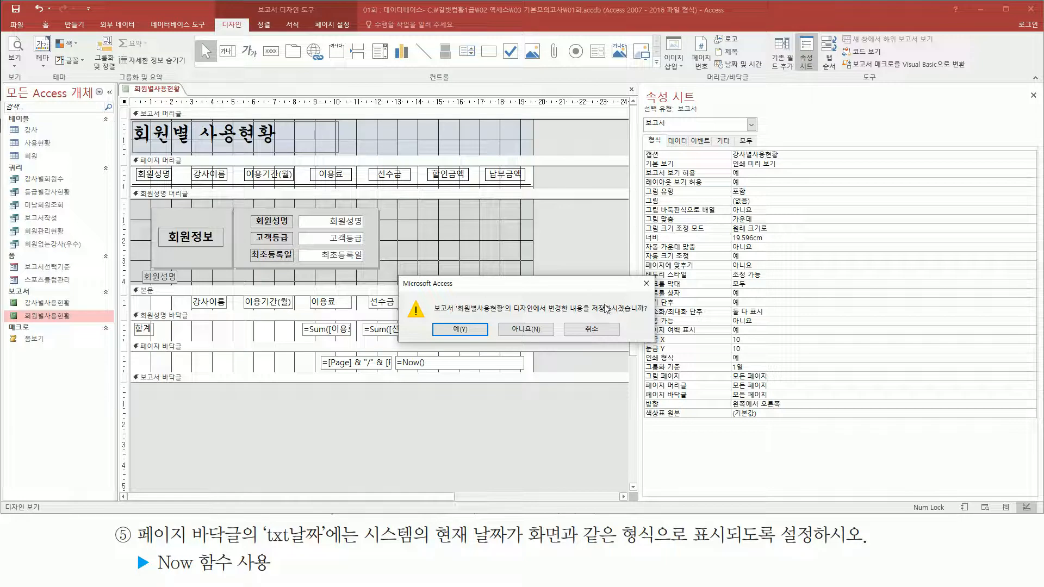
pyautogui.click(467, 330)
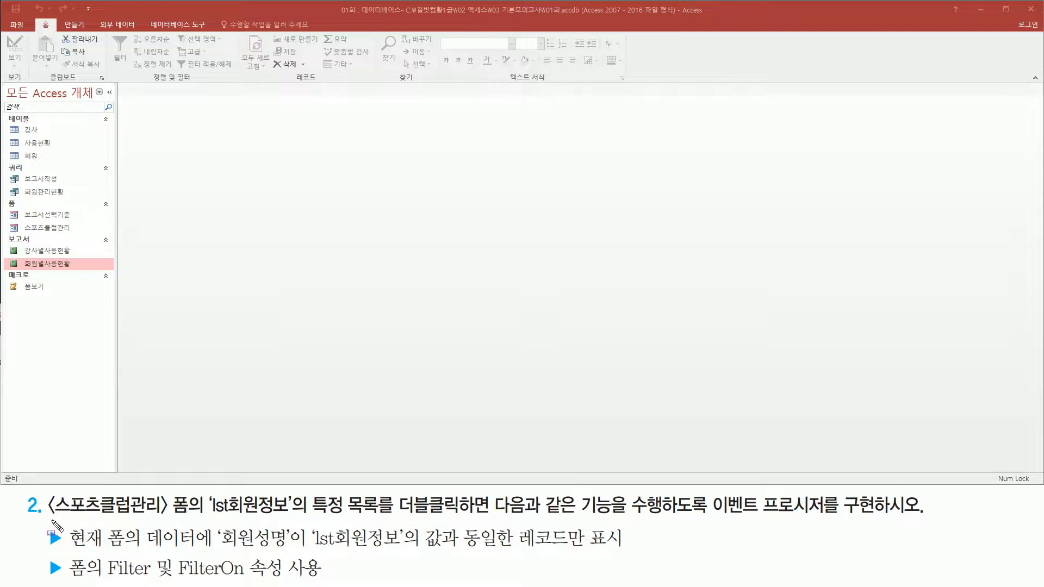
pyautogui.moveTo(48, 518)
pyautogui.mouseDown()
pyautogui.moveTo(169, 518)
pyautogui.moveTo(192, 494)
pyautogui.mouseUp()
pyautogui.moveTo(20, 221); pyautogui.dragTo(76, 234)
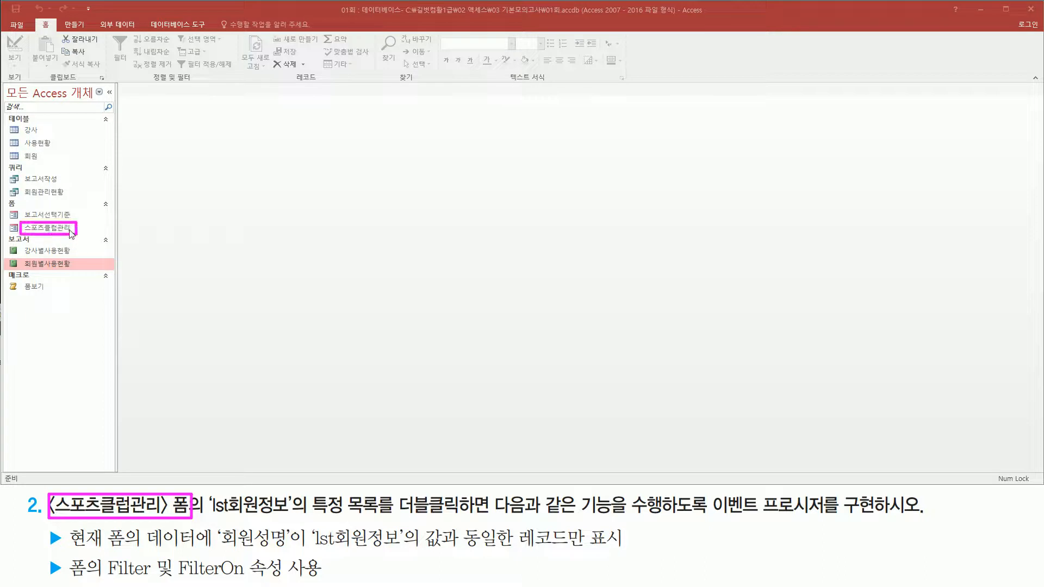
pyautogui.press('Escape')
# Open the 스포츠클럽관리 form in Form View.
pyautogui.click(56, 228)
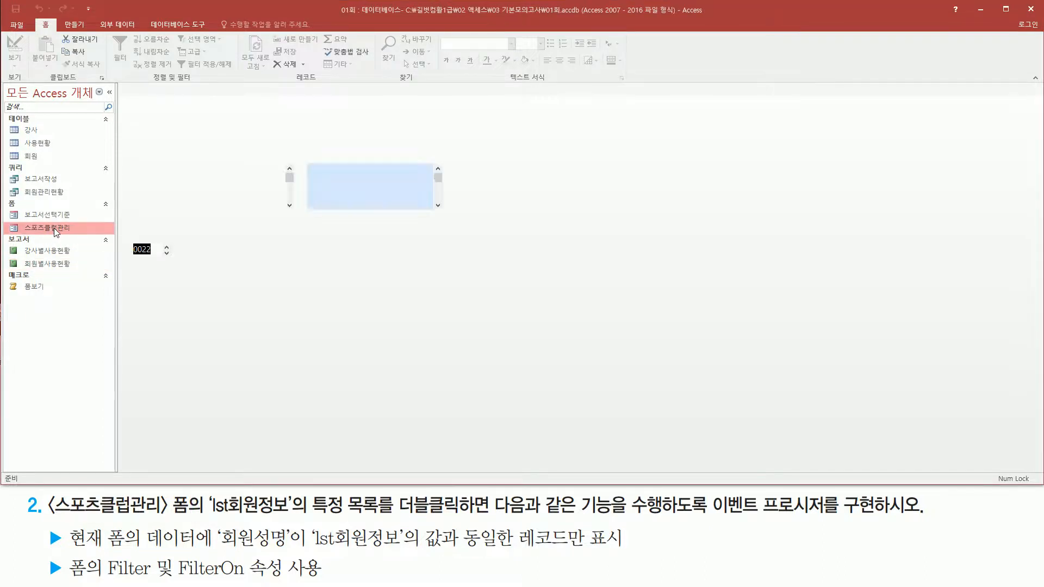
pyautogui.doubleClick(54, 228)
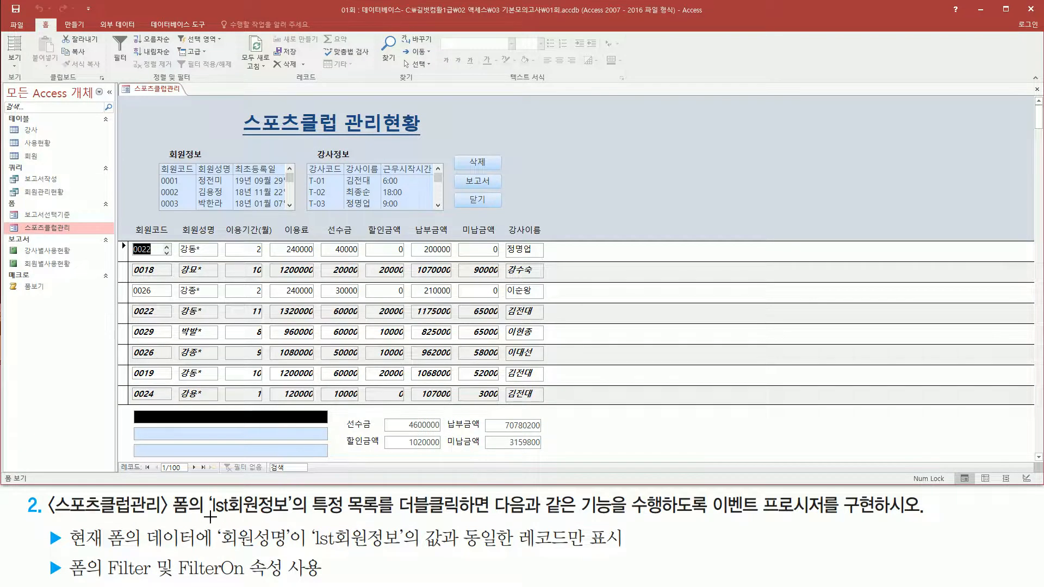
pyautogui.moveTo(206, 517); pyautogui.dragTo(280, 518)
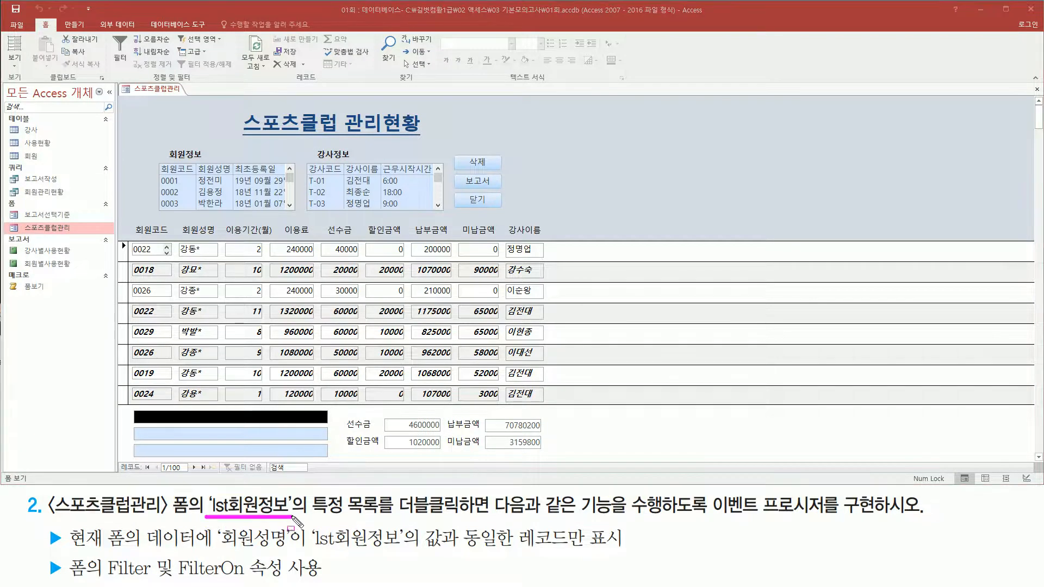
pyautogui.moveTo(206, 516); pyautogui.dragTo(296, 498)
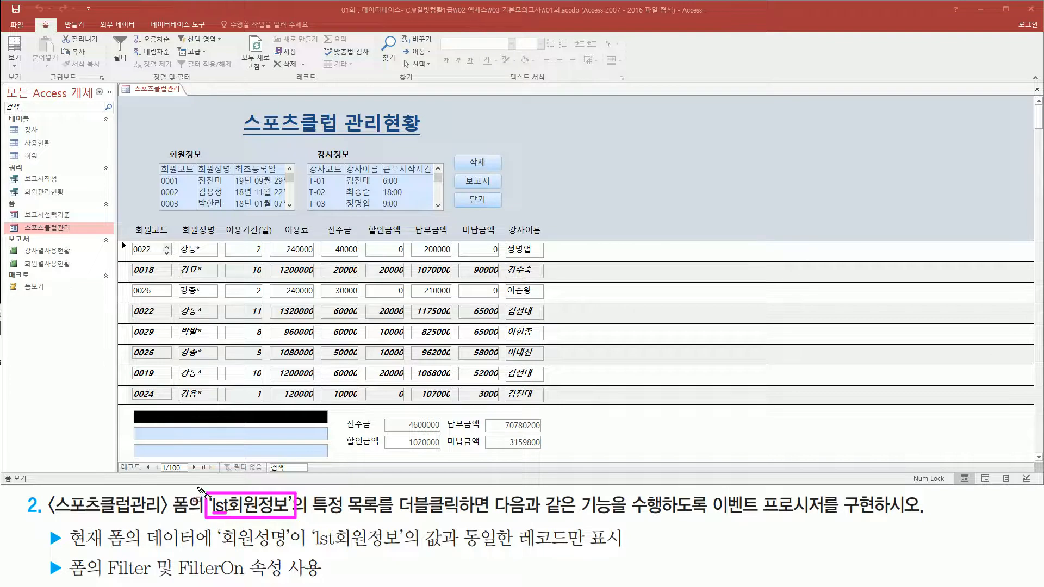
pyautogui.moveTo(157, 161); pyautogui.dragTo(298, 213)
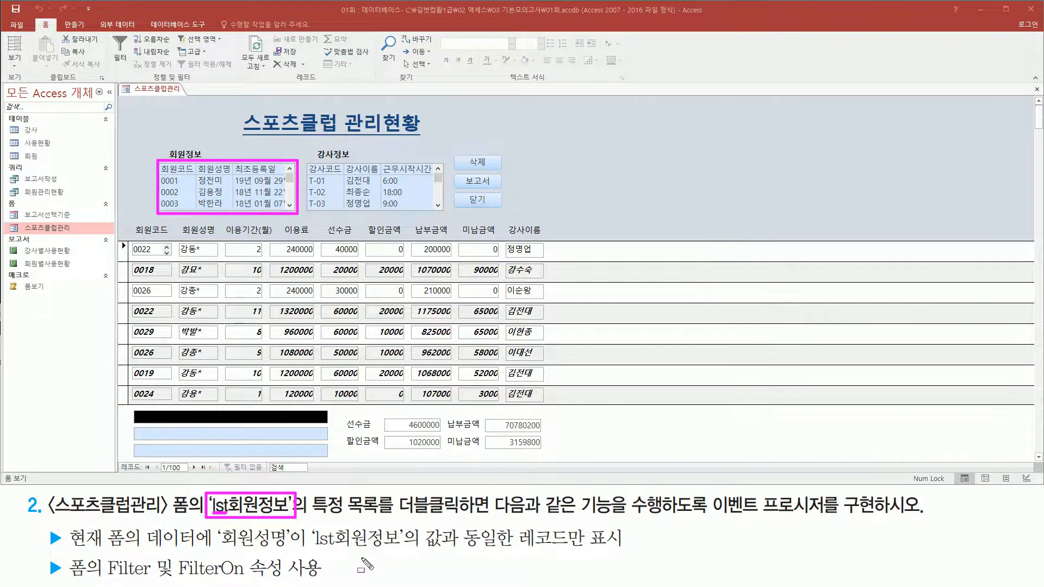
pyautogui.moveTo(306, 520); pyautogui.dragTo(461, 519)
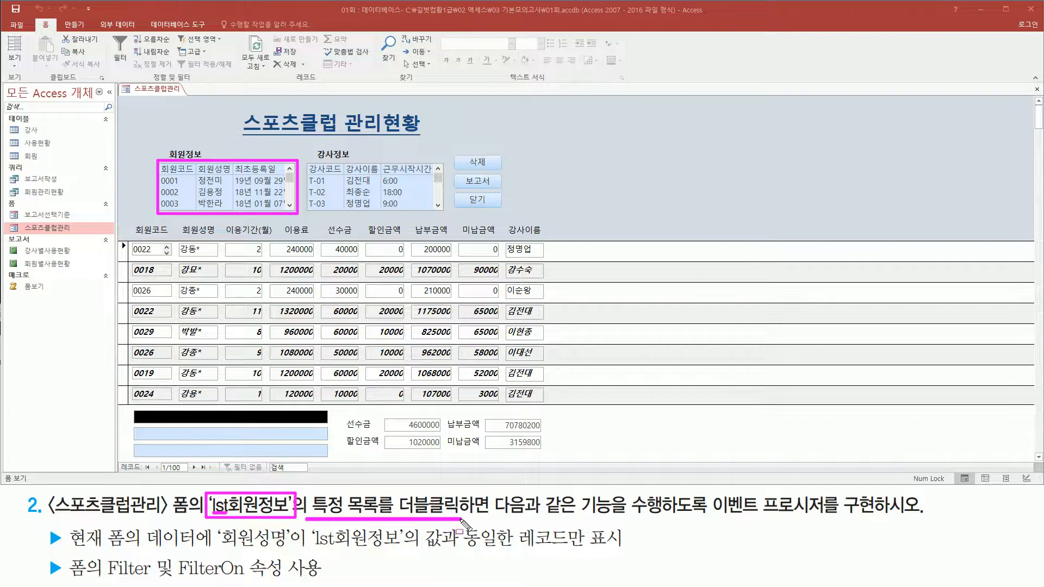
pyautogui.moveTo(392, 493)
pyautogui.mouseDown()
pyautogui.moveTo(416, 516)
pyautogui.moveTo(462, 522)
pyautogui.mouseUp()
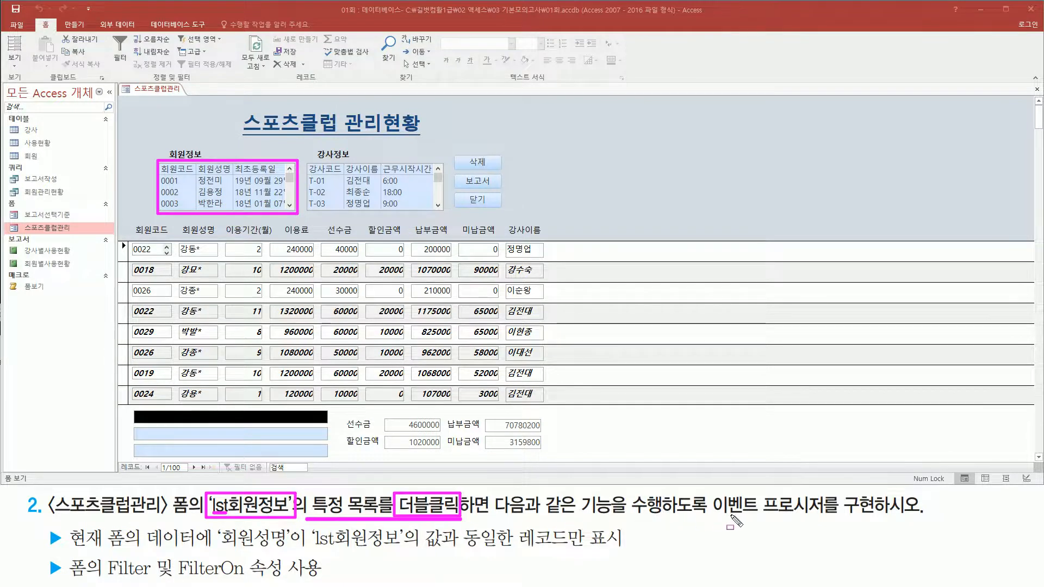
pyautogui.moveTo(708, 517); pyautogui.dragTo(838, 517)
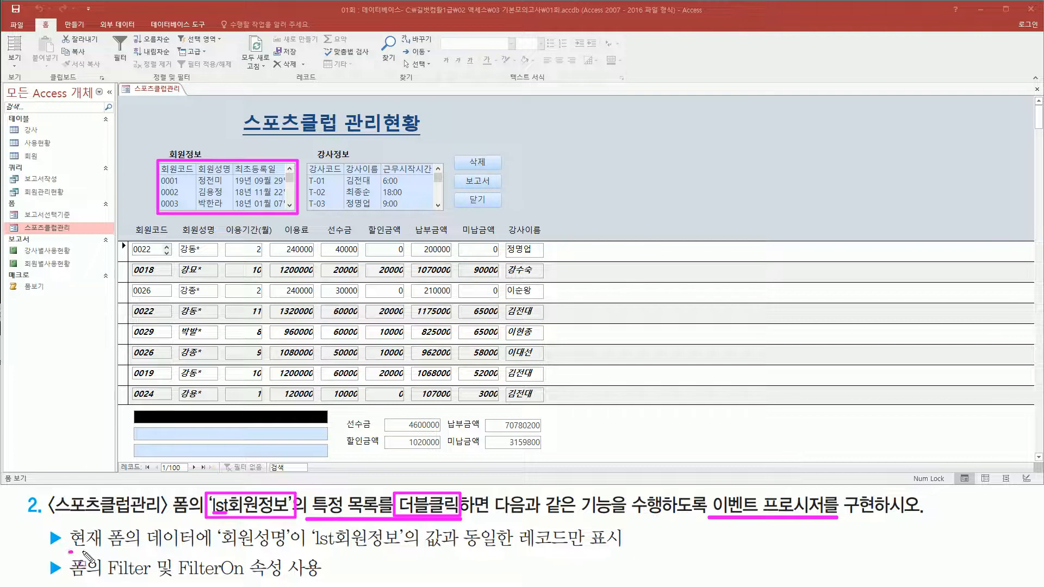
pyautogui.moveTo(68, 551); pyautogui.dragTo(212, 550)
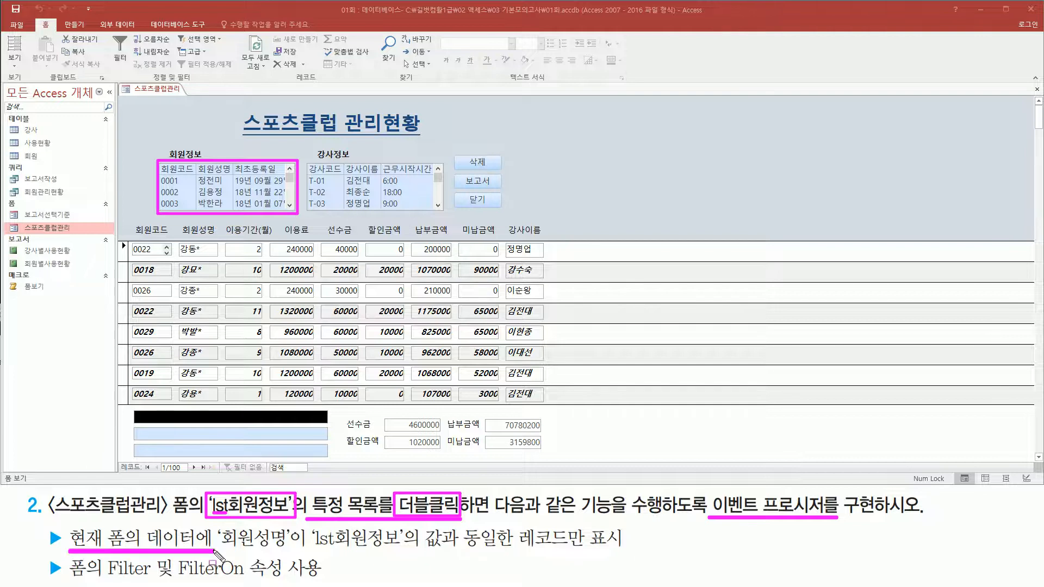
pyautogui.moveTo(286, 549)
pyautogui.mouseDown()
pyautogui.moveTo(223, 549)
pyautogui.moveTo(223, 528)
pyautogui.moveTo(287, 550)
pyautogui.mouseUp()
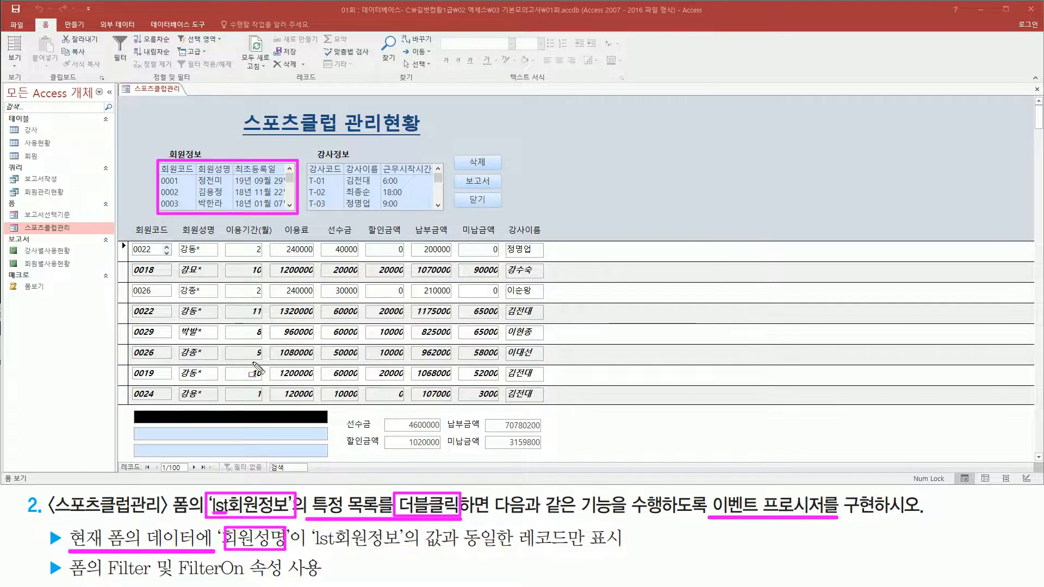
pyautogui.moveTo(179, 253)
pyautogui.mouseDown()
pyautogui.moveTo(177, 237)
pyautogui.moveTo(222, 404)
pyautogui.mouseUp()
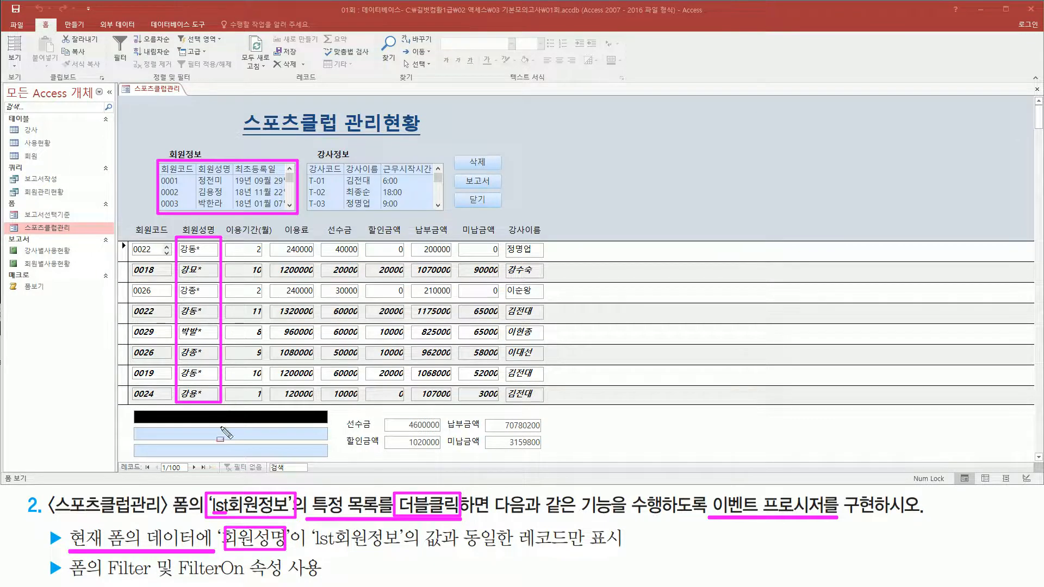
pyautogui.moveTo(306, 551); pyautogui.dragTo(621, 550)
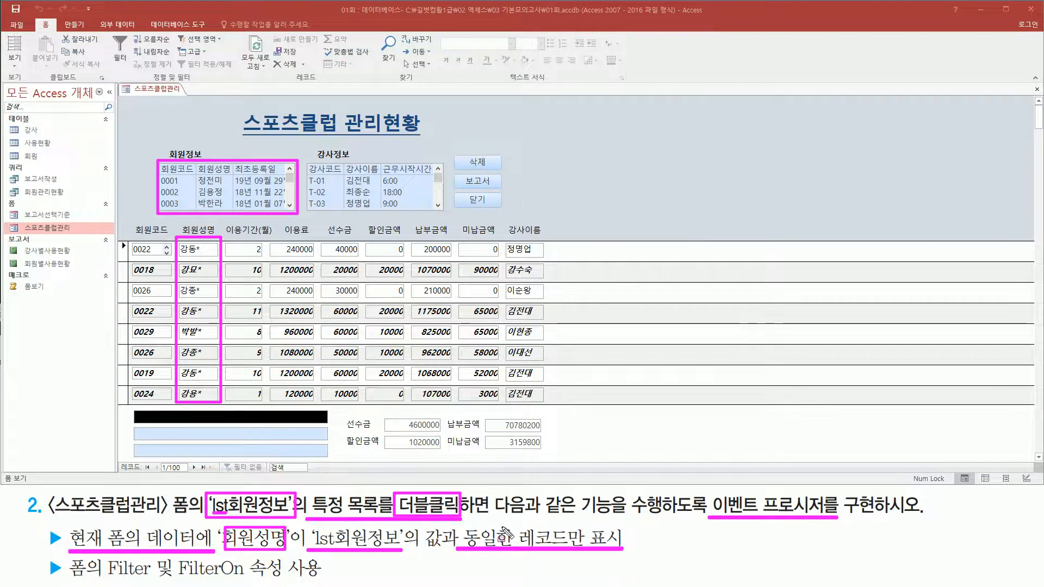
pyautogui.press('Escape')
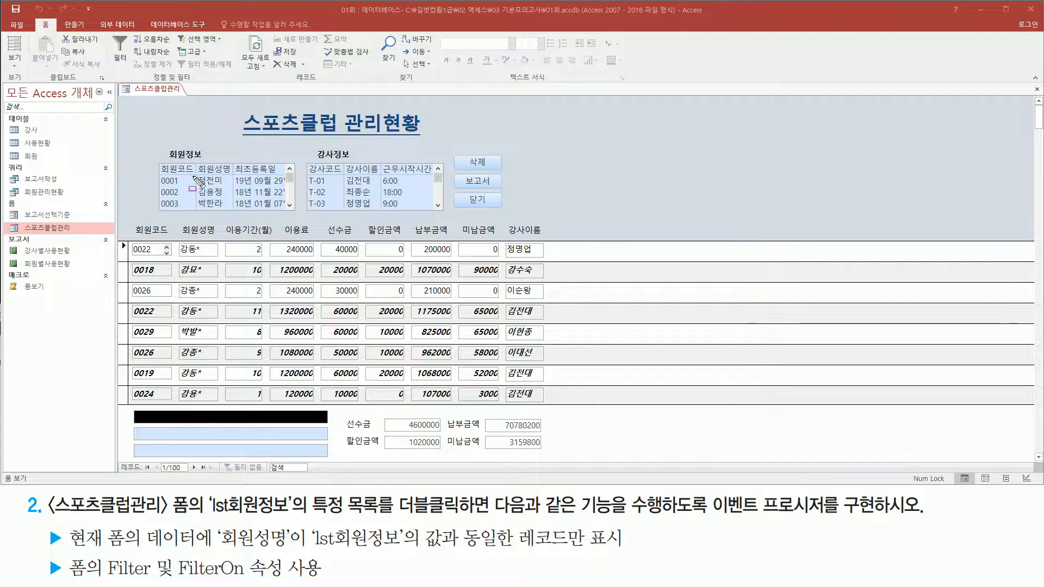
pyautogui.moveTo(193, 173); pyautogui.dragTo(232, 187)
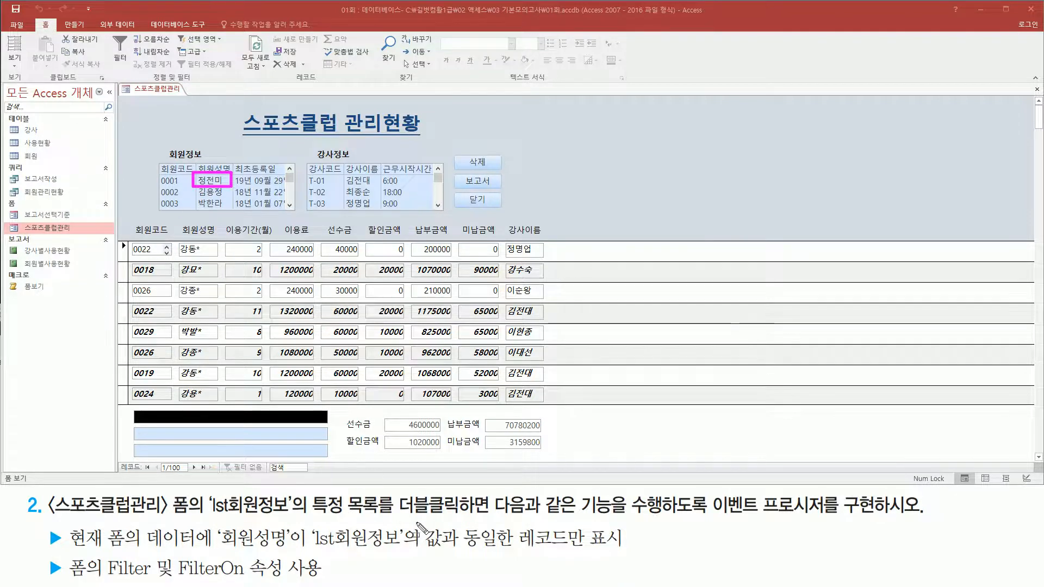
pyautogui.moveTo(396, 520); pyautogui.dragTo(466, 521)
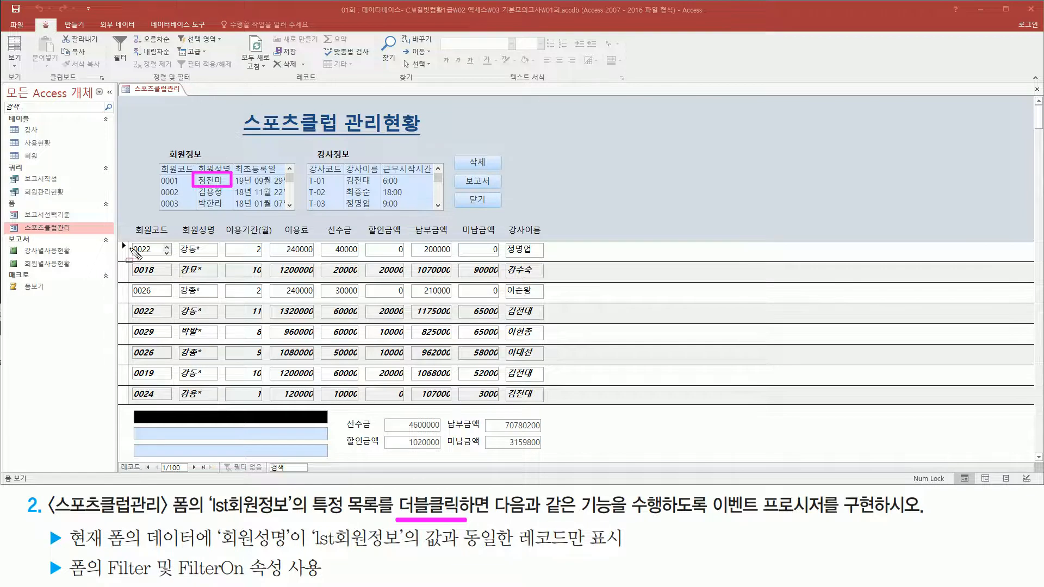
pyautogui.moveTo(129, 240); pyautogui.dragTo(557, 405)
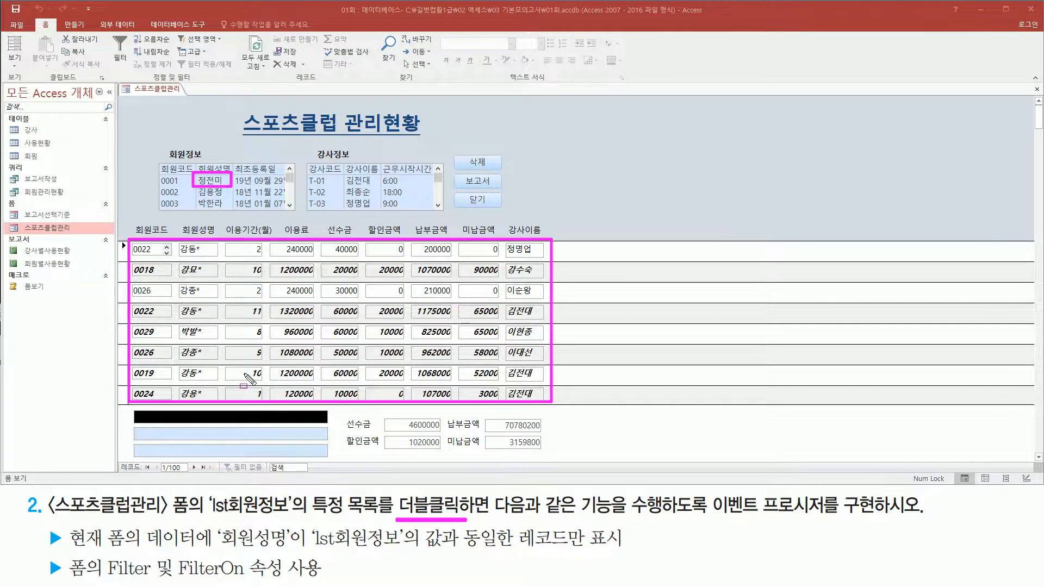
pyautogui.moveTo(102, 554)
pyautogui.mouseDown()
pyautogui.moveTo(124, 582)
pyautogui.moveTo(317, 581)
pyautogui.mouseUp()
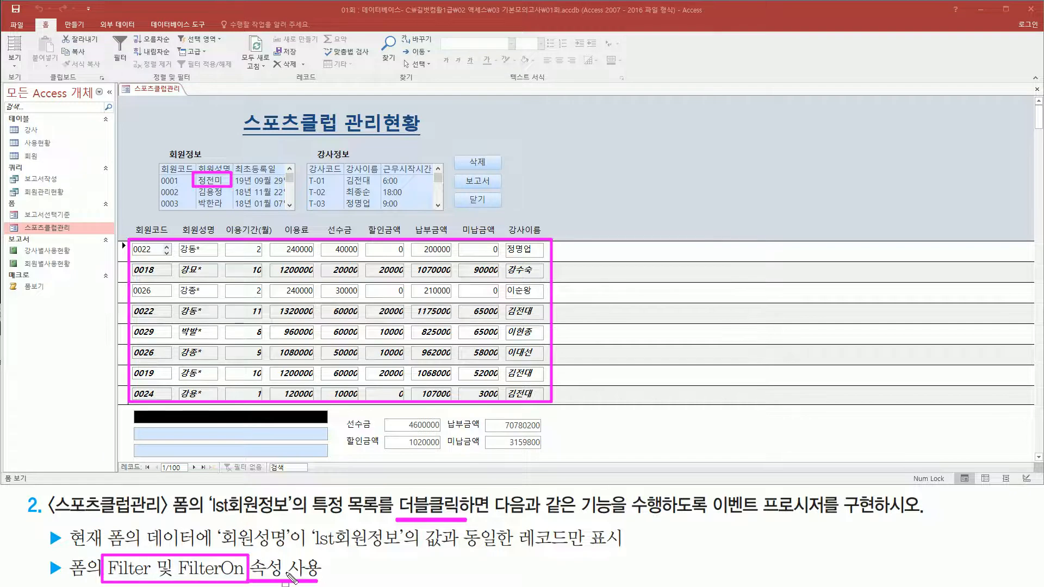
pyautogui.press('Escape')
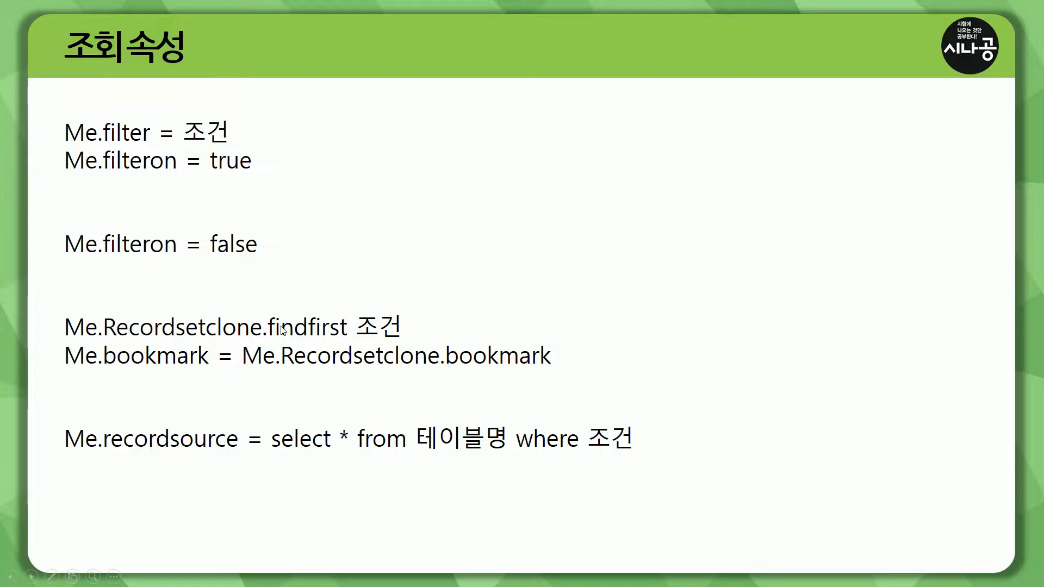
pyautogui.moveTo(50, 108)
pyautogui.mouseDown()
pyautogui.moveTo(69, 174)
pyautogui.moveTo(266, 181)
pyautogui.mouseUp()
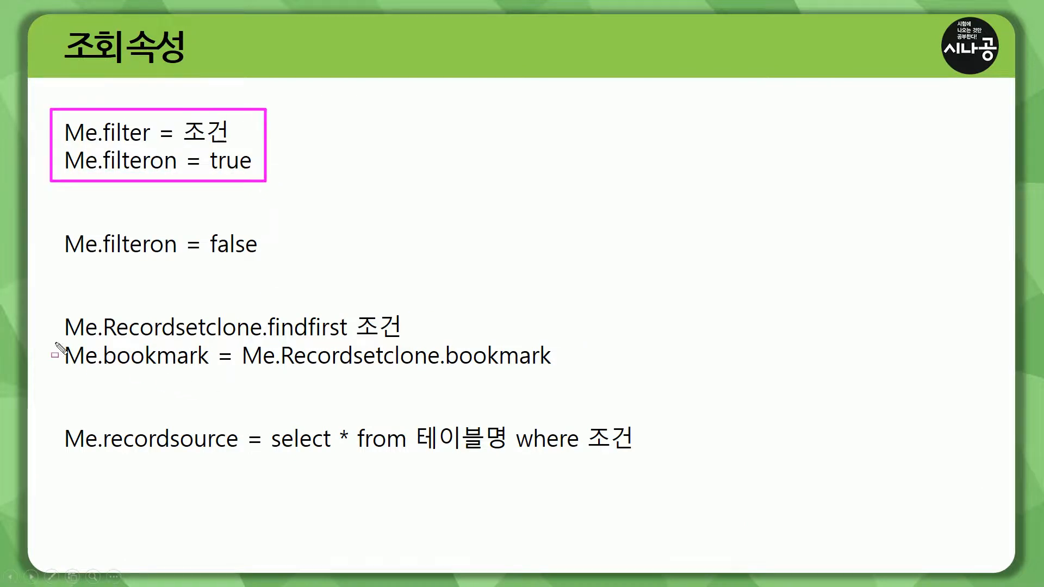
pyautogui.moveTo(52, 307)
pyautogui.mouseDown()
pyautogui.moveTo(62, 350)
pyautogui.moveTo(565, 379)
pyautogui.mouseUp()
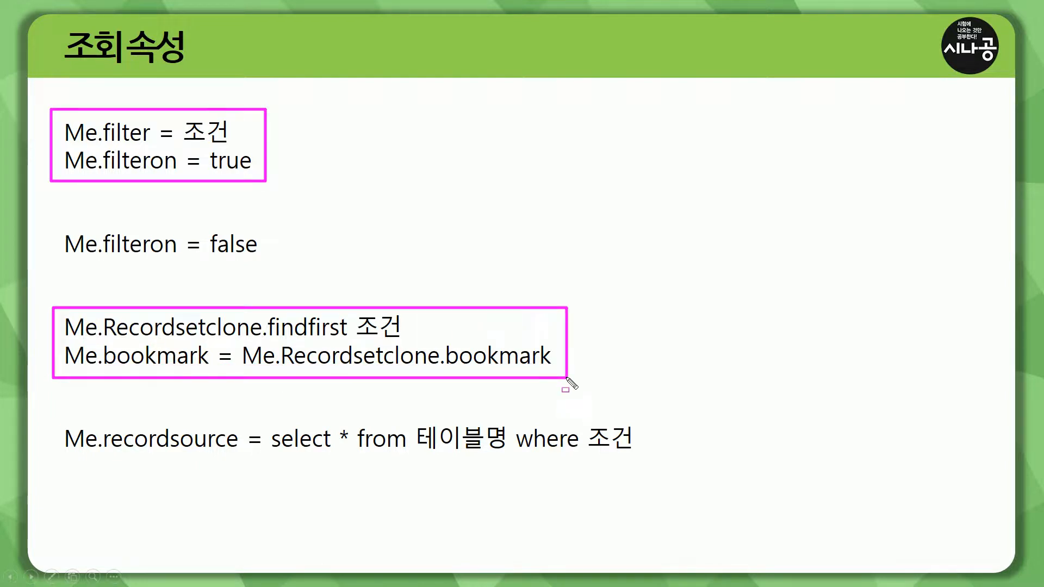
pyautogui.moveTo(571, 384); pyautogui.dragTo(568, 374)
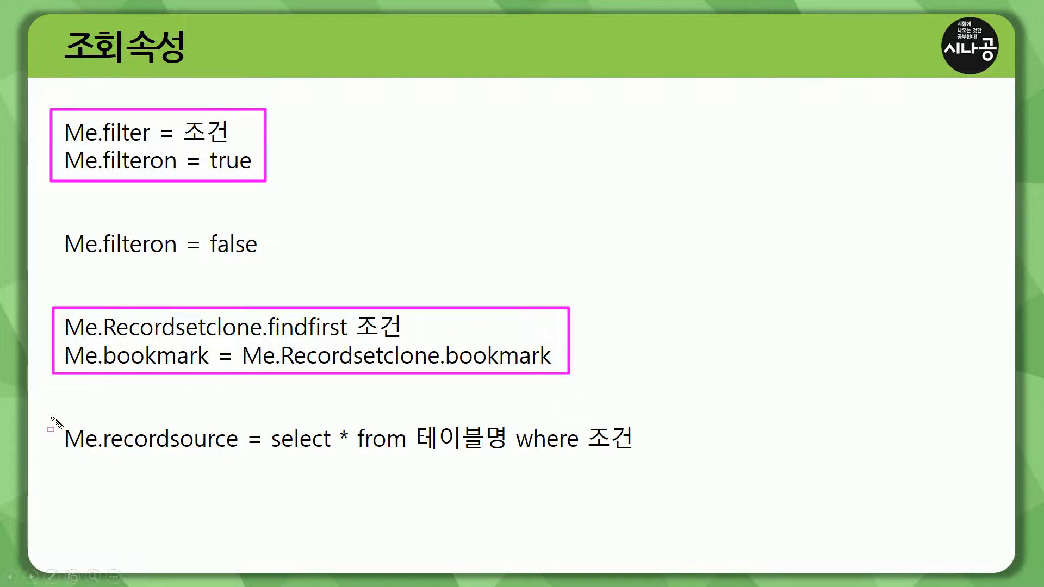
pyautogui.moveTo(50, 414)
pyautogui.mouseDown()
pyautogui.moveTo(435, 464)
pyautogui.moveTo(655, 465)
pyautogui.mouseUp()
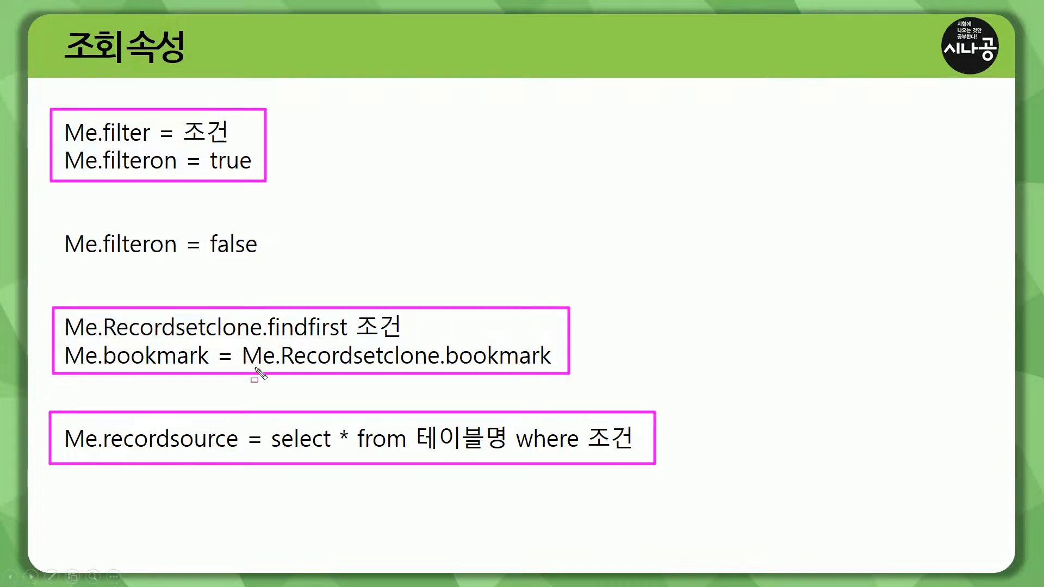